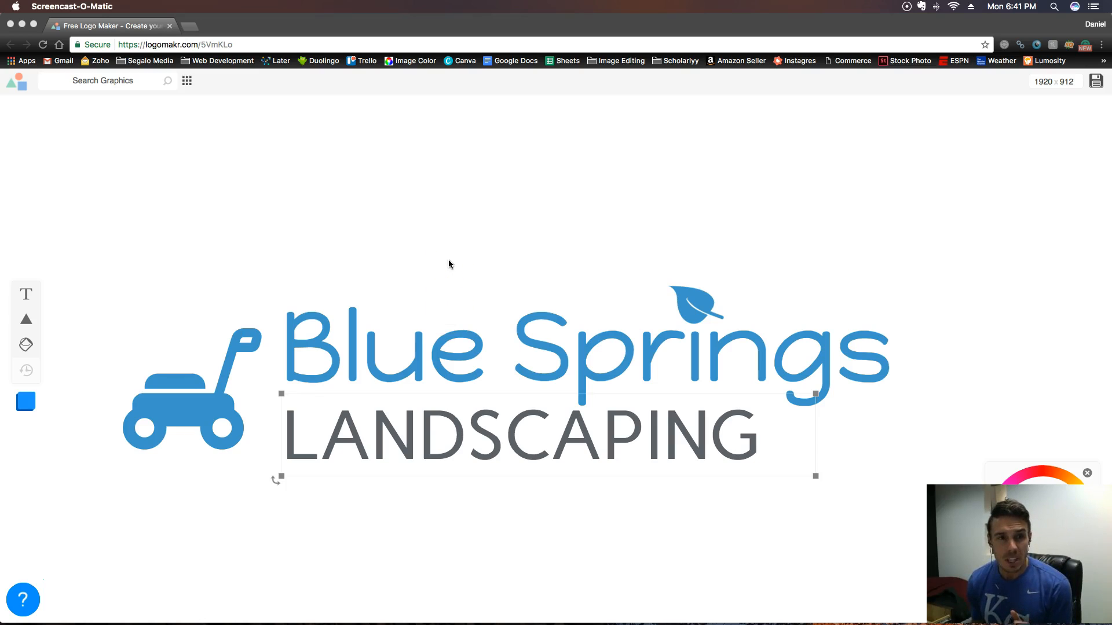
pyautogui.click(646, 523)
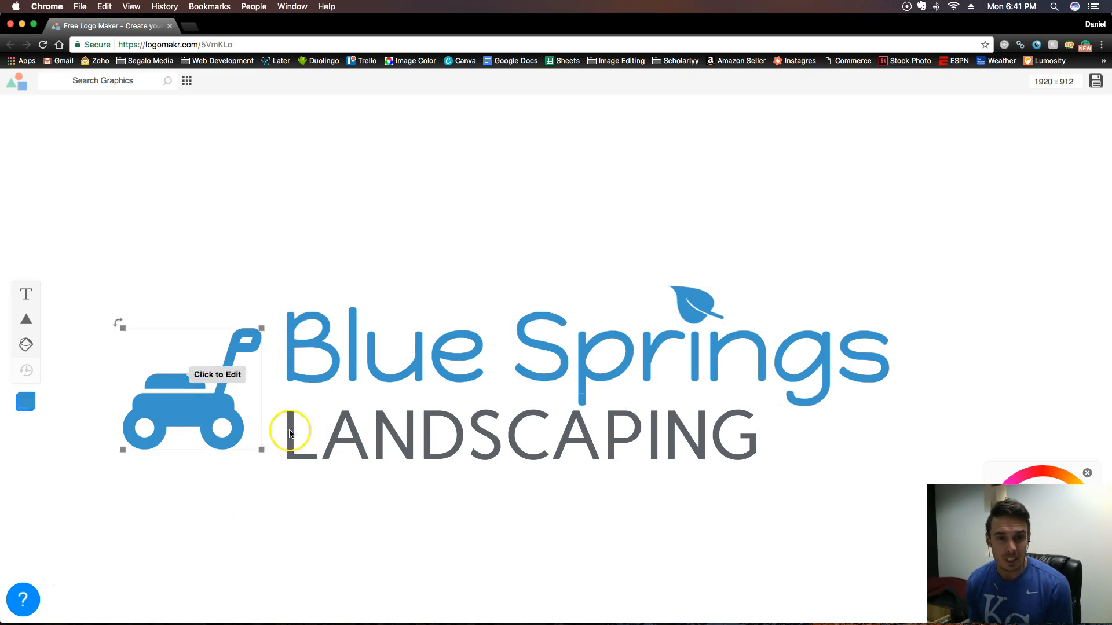
pyautogui.moveTo(144, 228); pyautogui.dragTo(571, 523)
pyautogui.moveTo(602, 444); pyautogui.dragTo(659, 362)
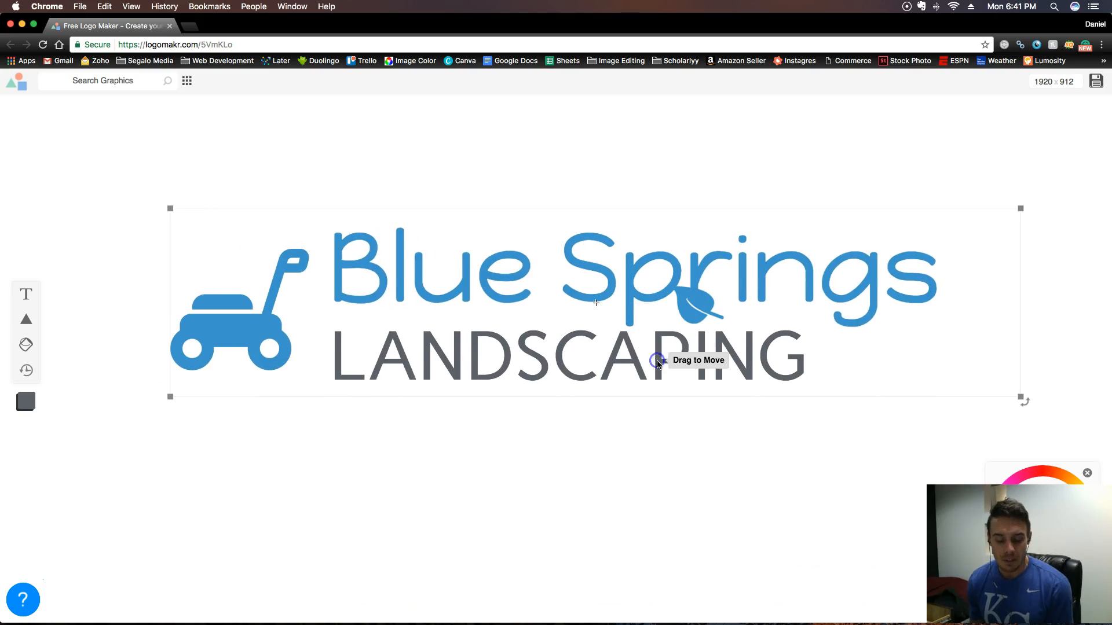
pyautogui.press('super+z')
# - Select all parts of the Blue Springs Landscaping logo, including the leaf, and move them together to the upper part of the canvas
pyautogui.click(653, 539)
pyautogui.moveTo(105, 240); pyautogui.dragTo(1100, 523)
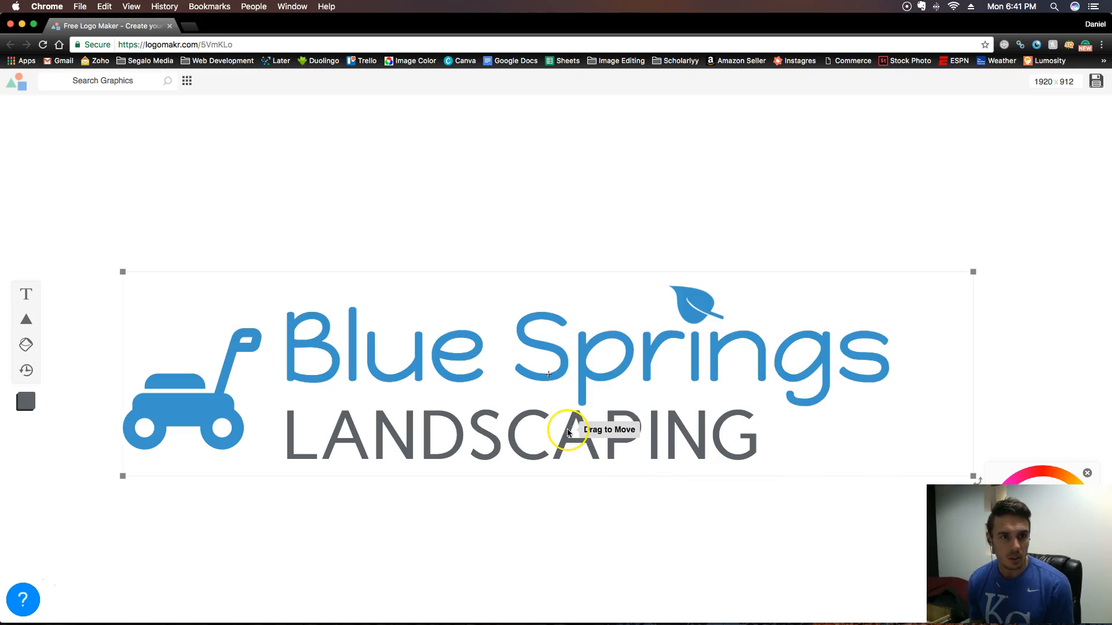
pyautogui.moveTo(552, 355); pyautogui.dragTo(584, 260)
pyautogui.click(561, 510)
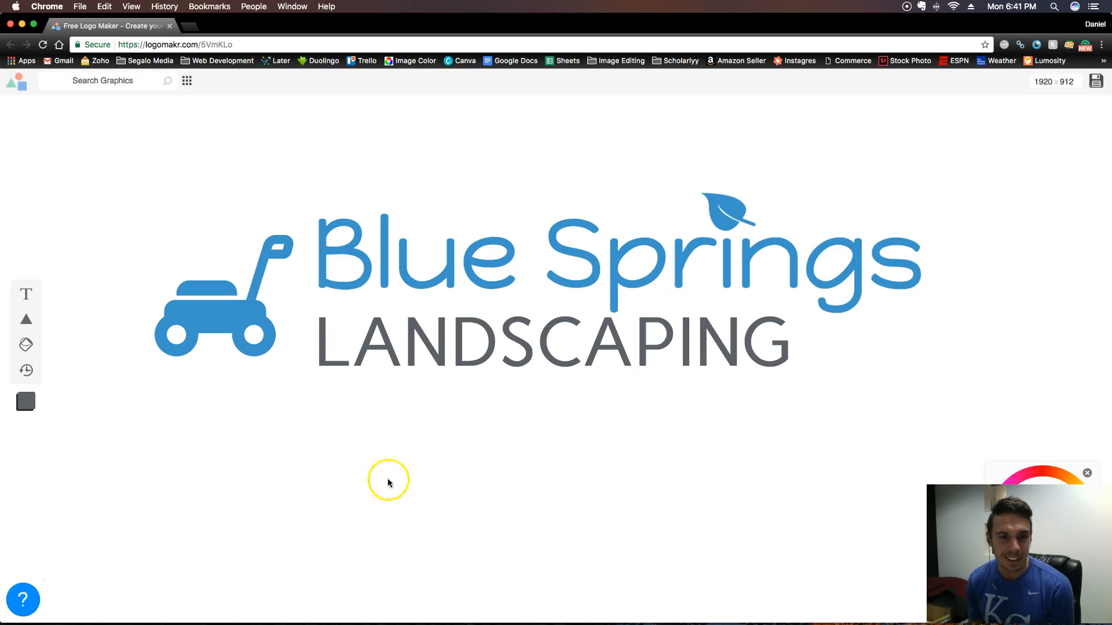
pyautogui.click(352, 422)
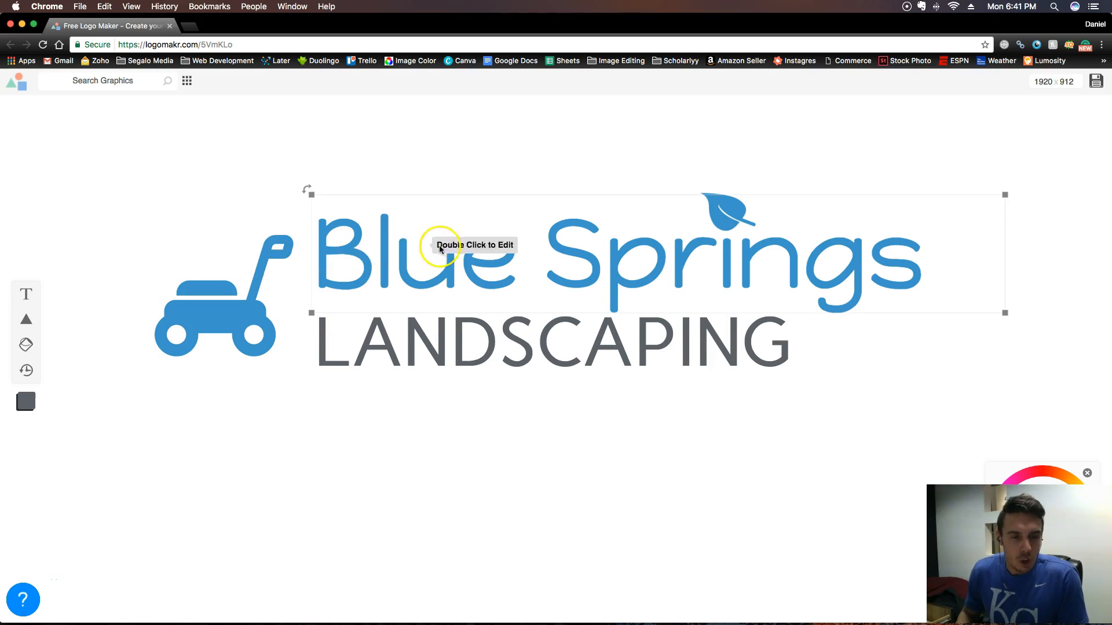
# - Open landscapingkcmo.com in a new browser tab
pyautogui.click(190, 27)
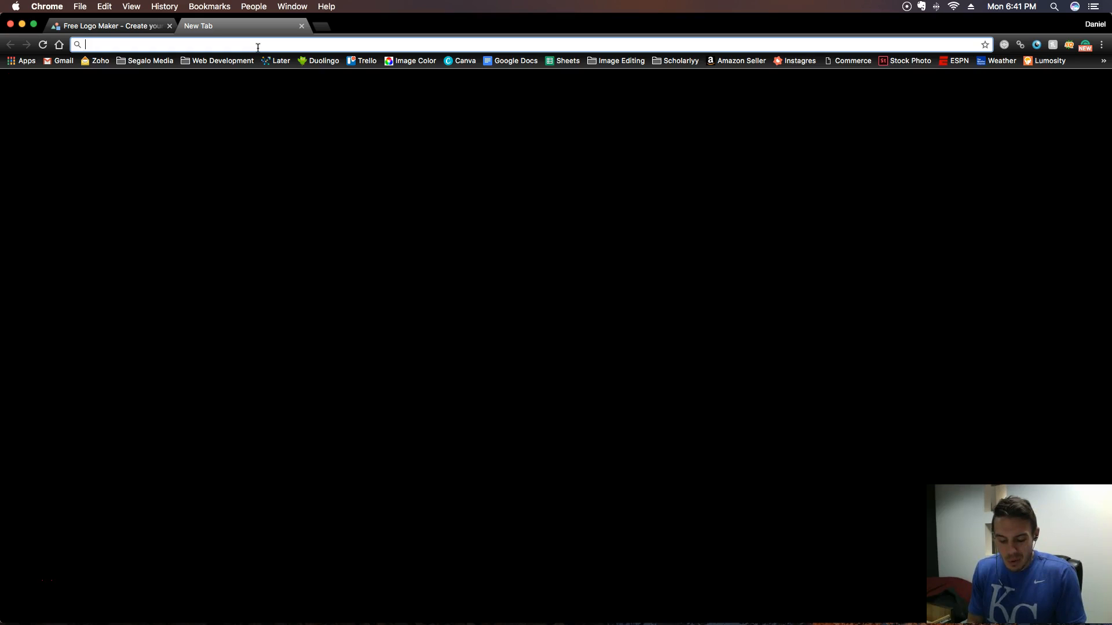
pyautogui.write('landscapingkcmo.com')
pyautogui.press('Return')
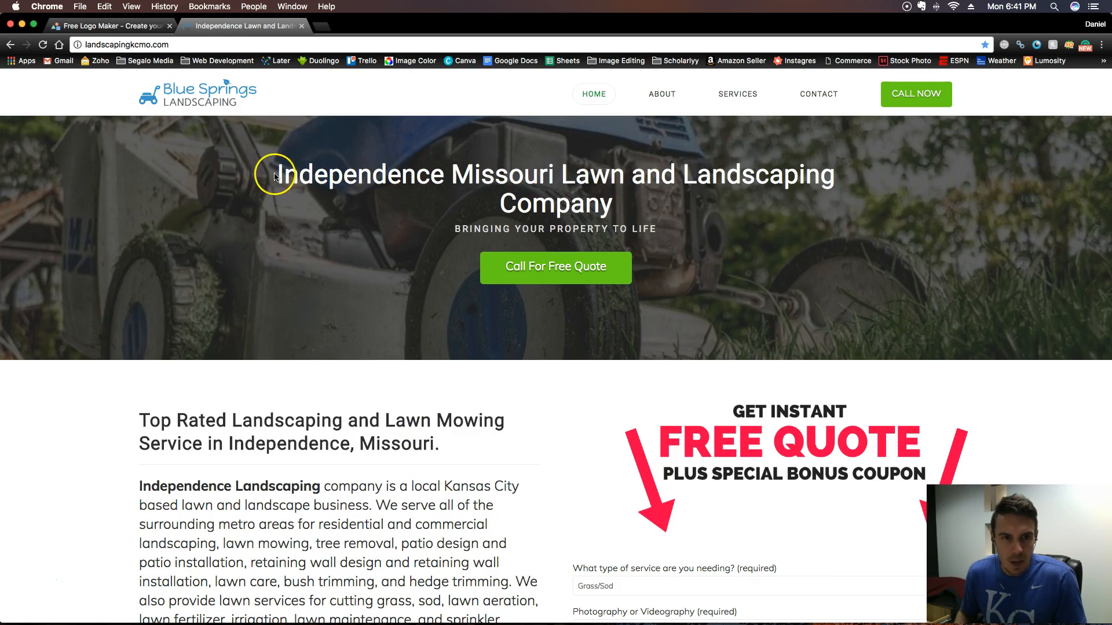
# - Review the homepage headline and the opening text about the Independence Landscaping company
pyautogui.moveTo(274, 174); pyautogui.dragTo(711, 199)
pyautogui.click(709, 229)
pyautogui.scroll(-4, 348, 359)
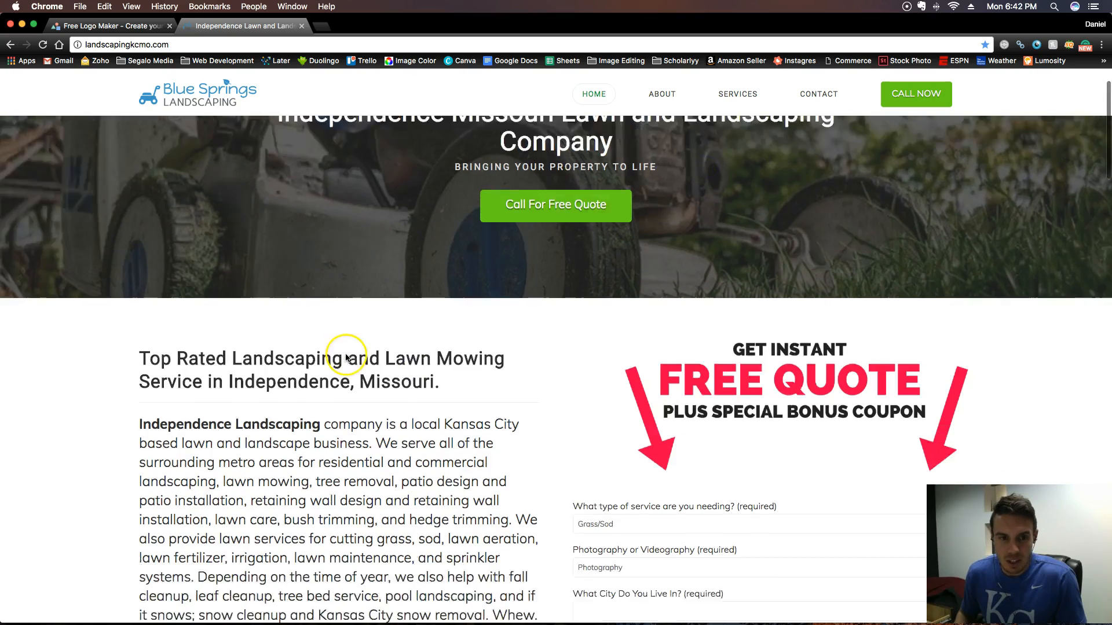
pyautogui.moveTo(139, 275); pyautogui.dragTo(384, 279)
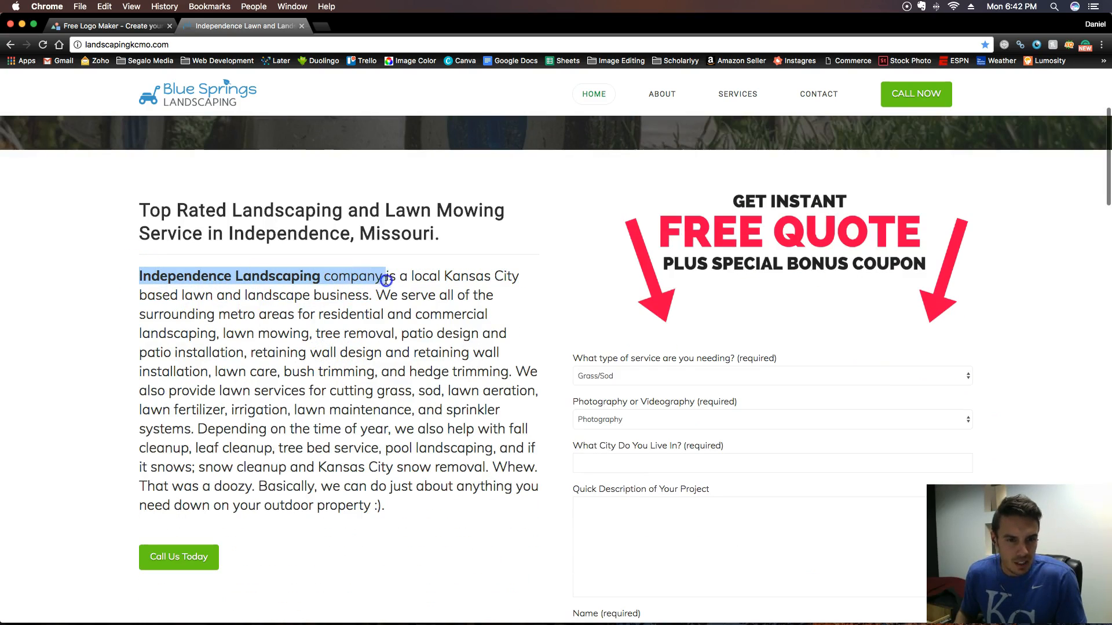
# - Return to the LogoMakr page and move the complete logo slightly up and to the right
pyautogui.click(110, 29)
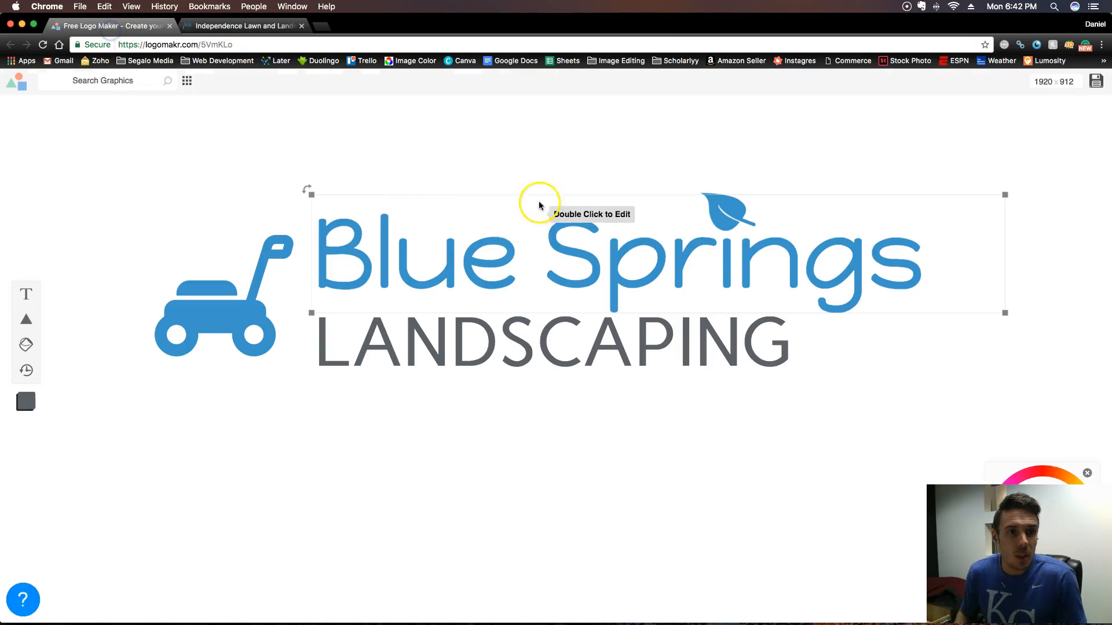
pyautogui.click(526, 236)
pyautogui.doubleClick(486, 263)
pyautogui.click(485, 426)
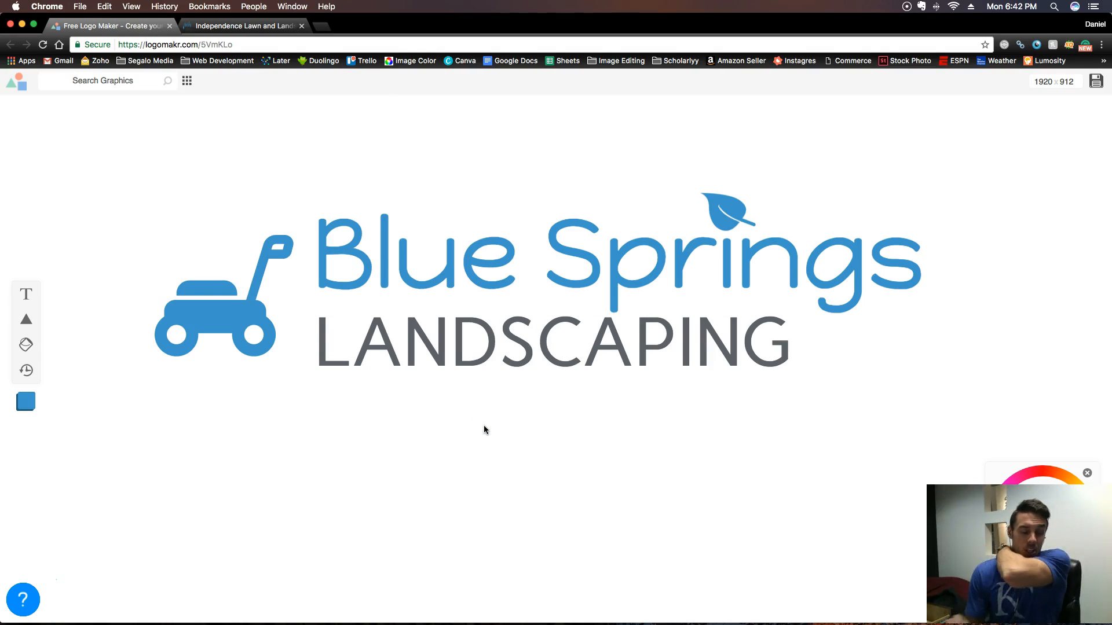
pyautogui.click(380, 379)
pyautogui.click(527, 238)
pyautogui.click(313, 307)
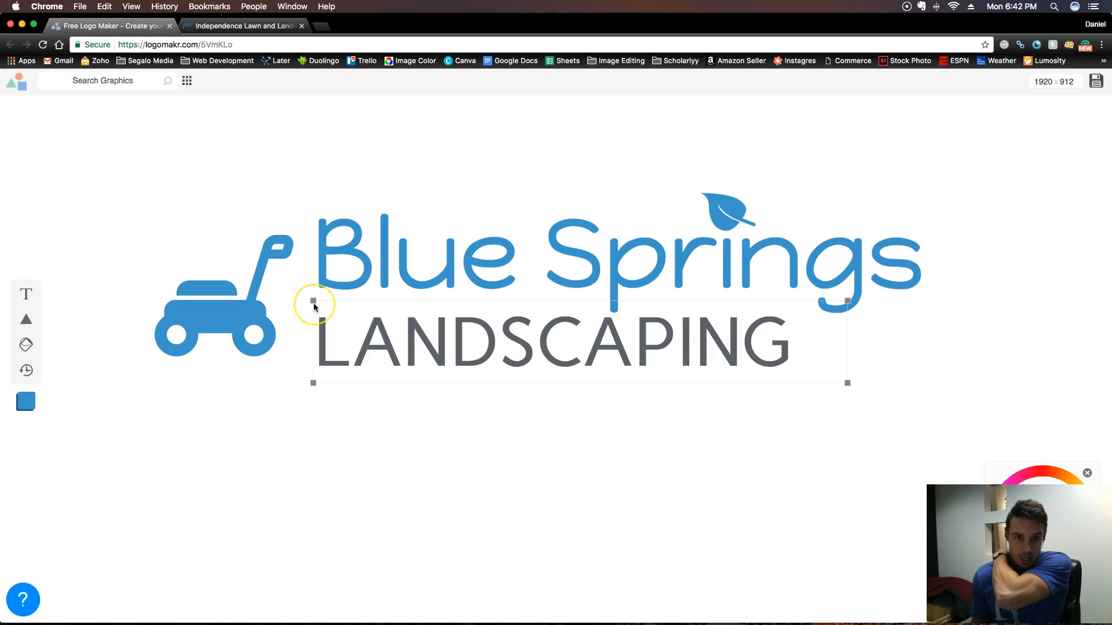
pyautogui.moveTo(154, 176); pyautogui.dragTo(885, 426)
pyautogui.moveTo(472, 253)
pyautogui.mouseDown()
pyautogui.moveTo(510, 262)
pyautogui.moveTo(490, 245)
pyautogui.mouseUp()
pyautogui.click(484, 495)
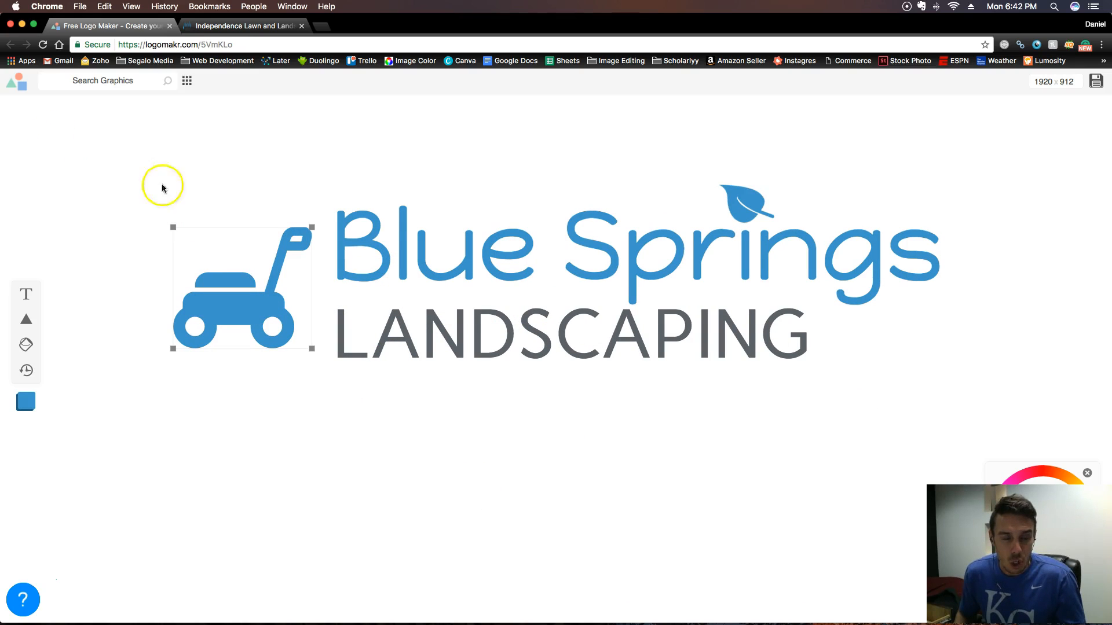
# - Select the complete logo again and shift it slightly to the left on the canvas
pyautogui.moveTo(80, 135); pyautogui.dragTo(1095, 472)
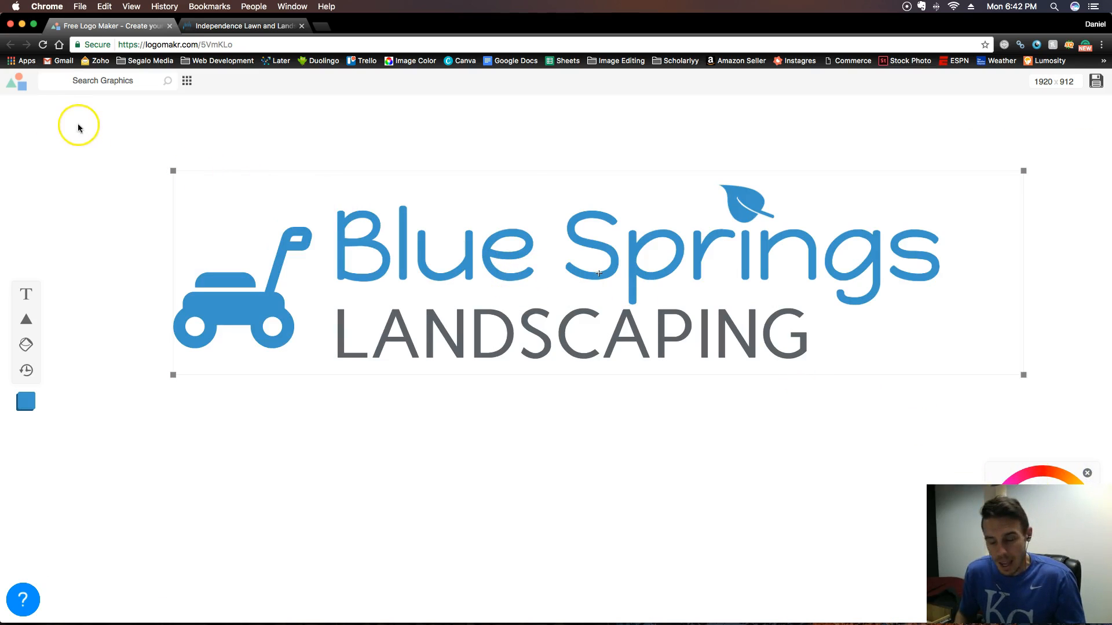
pyautogui.moveTo(317, 400); pyautogui.dragTo(412, 283)
pyautogui.click(47, 149)
# - Try moving the lawn mower graphic farther away from the text, and undo the move
pyautogui.moveTo(220, 287)
pyautogui.mouseDown()
pyautogui.moveTo(212, 351)
pyautogui.moveTo(205, 268)
pyautogui.moveTo(203, 280)
pyautogui.mouseUp()
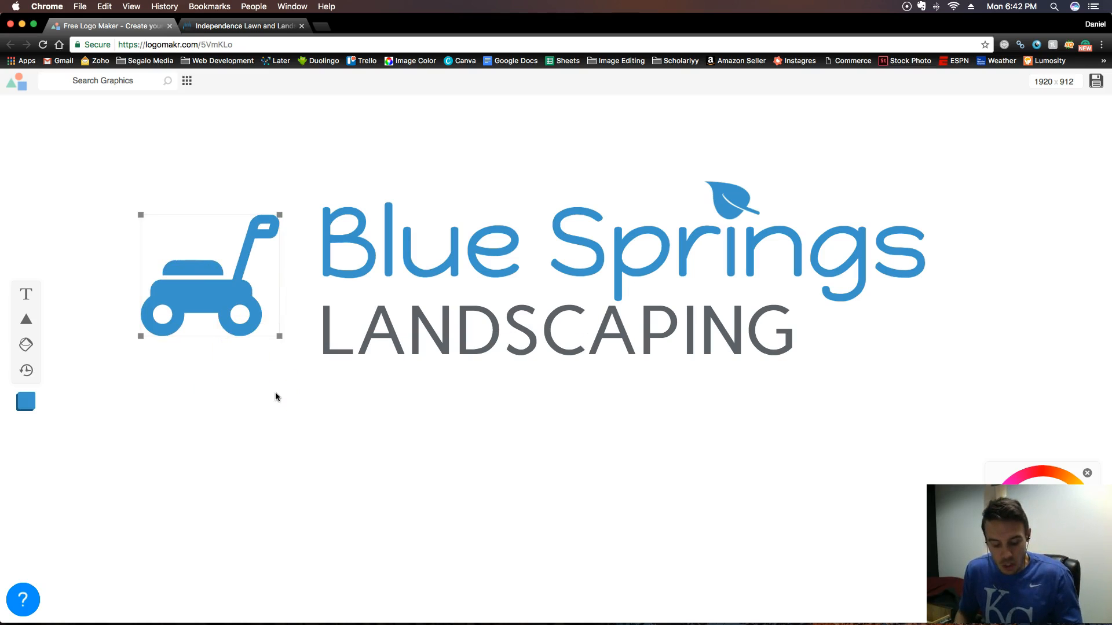
pyautogui.press('super+z')
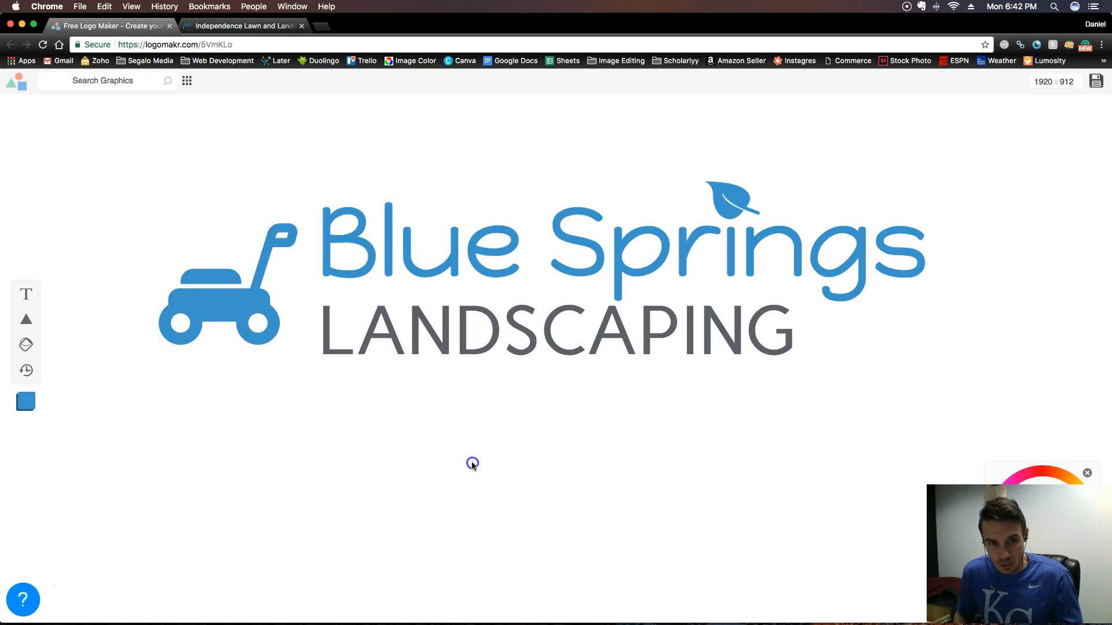
# - Search the graphics library for "spider"
pyautogui.click(212, 333)
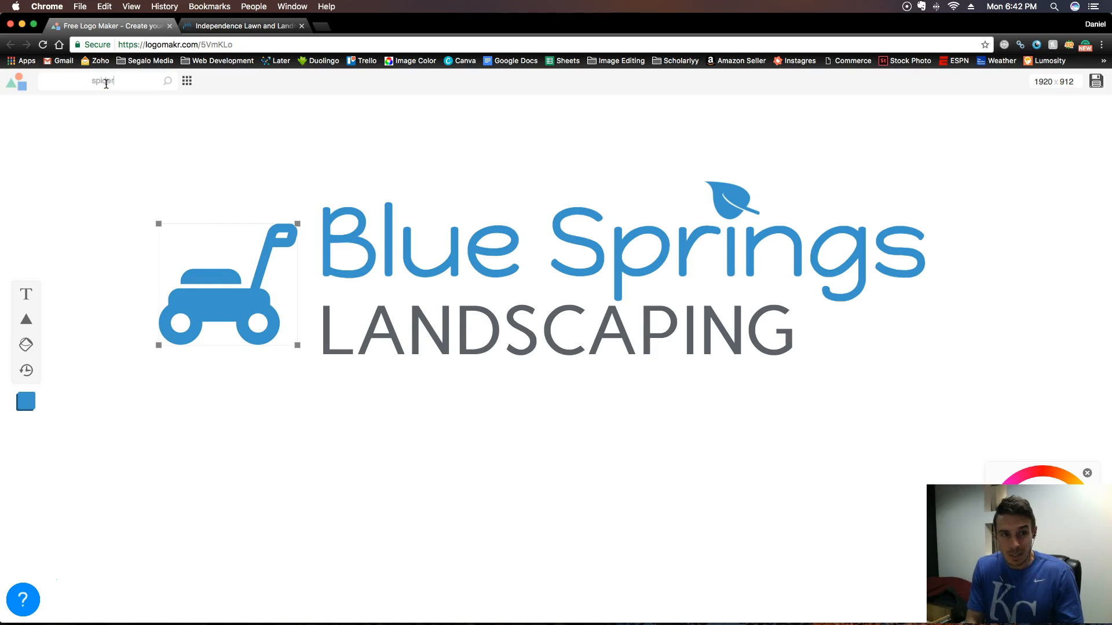
pyautogui.press('Return')
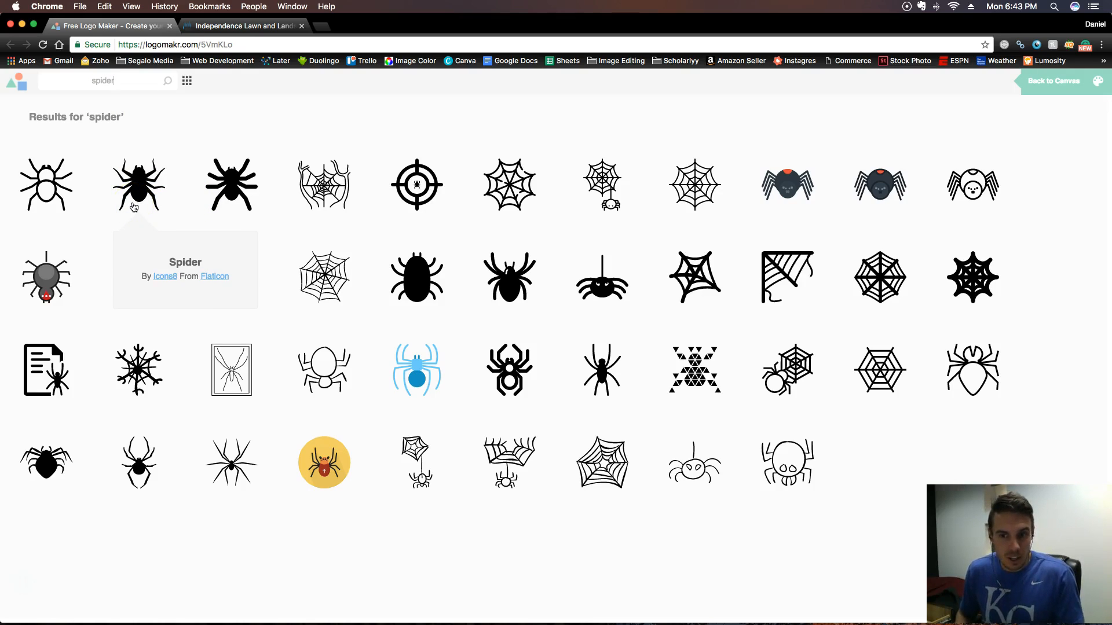
# - Search the graphics library for "roach" and place the solid oval-bodied roach graphic in the empty area below the logo
pyautogui.click(103, 85)
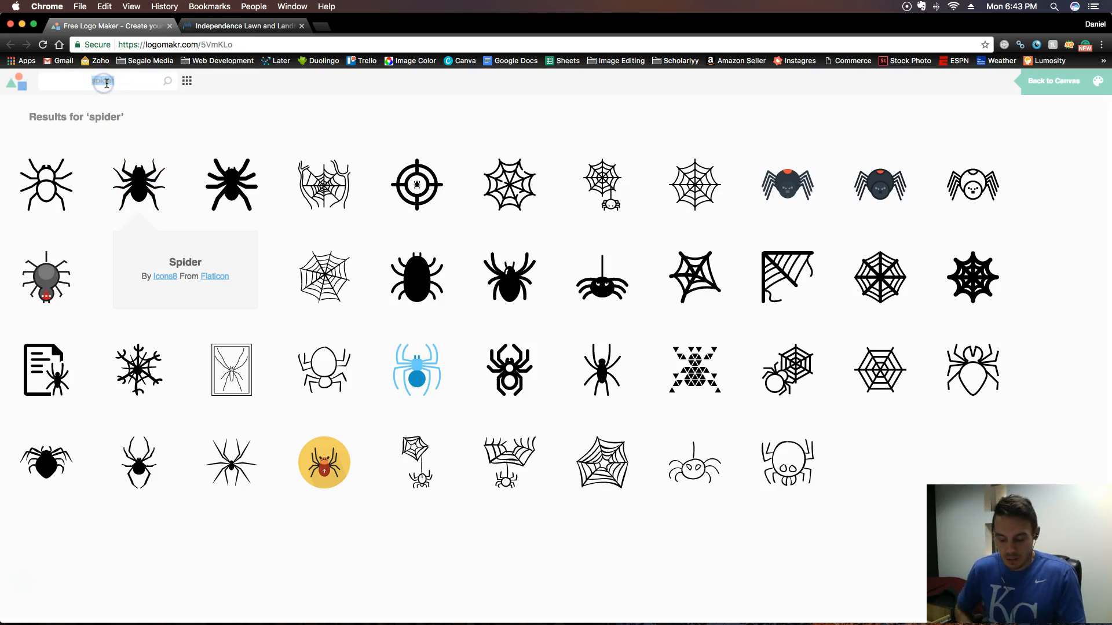
pyautogui.write('roach')
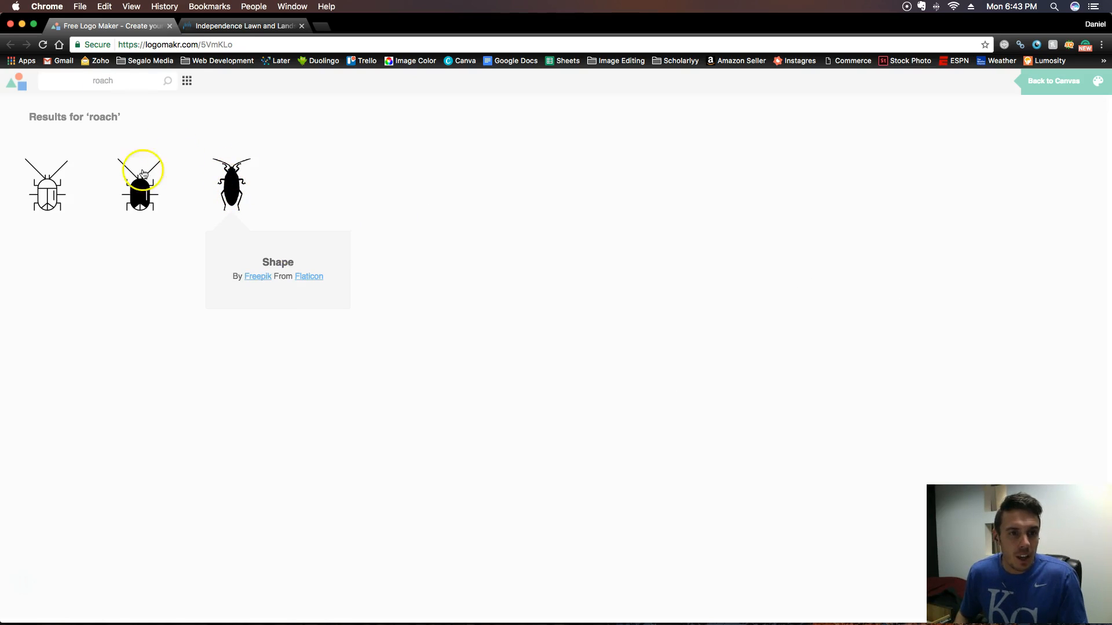
pyautogui.click(237, 184)
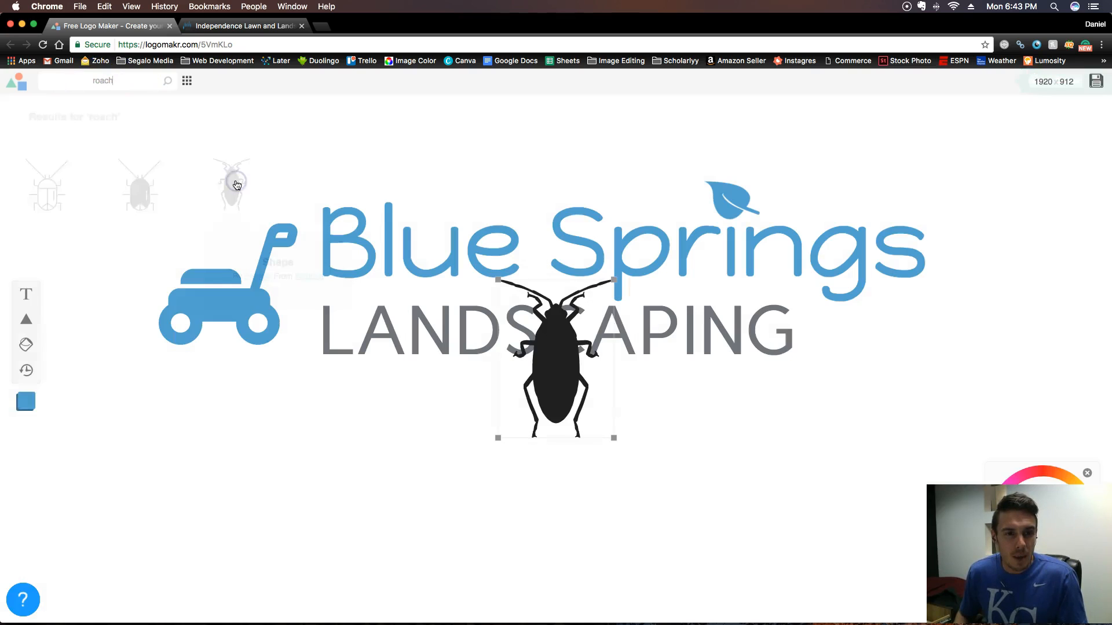
pyautogui.moveTo(564, 373); pyautogui.dragTo(301, 492)
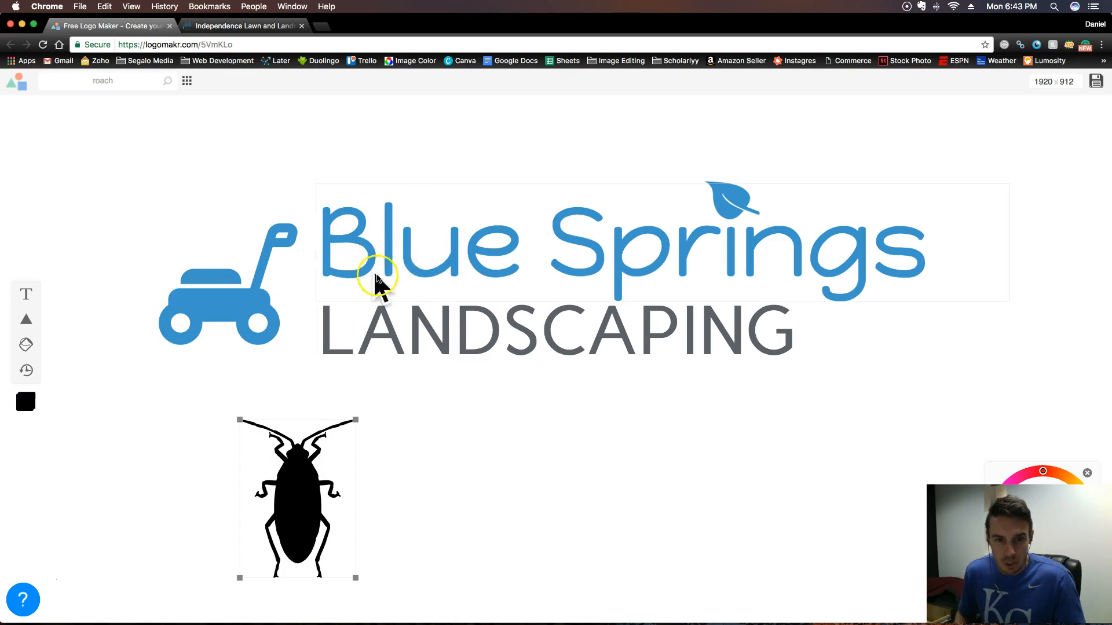
# - Check the logo and button colors on the landscaping website's homepage, and return to the LogoMakr page
pyautogui.click(229, 27)
pyautogui.scroll(5, 711, 235)
pyautogui.scroll(-1, 637, 249)
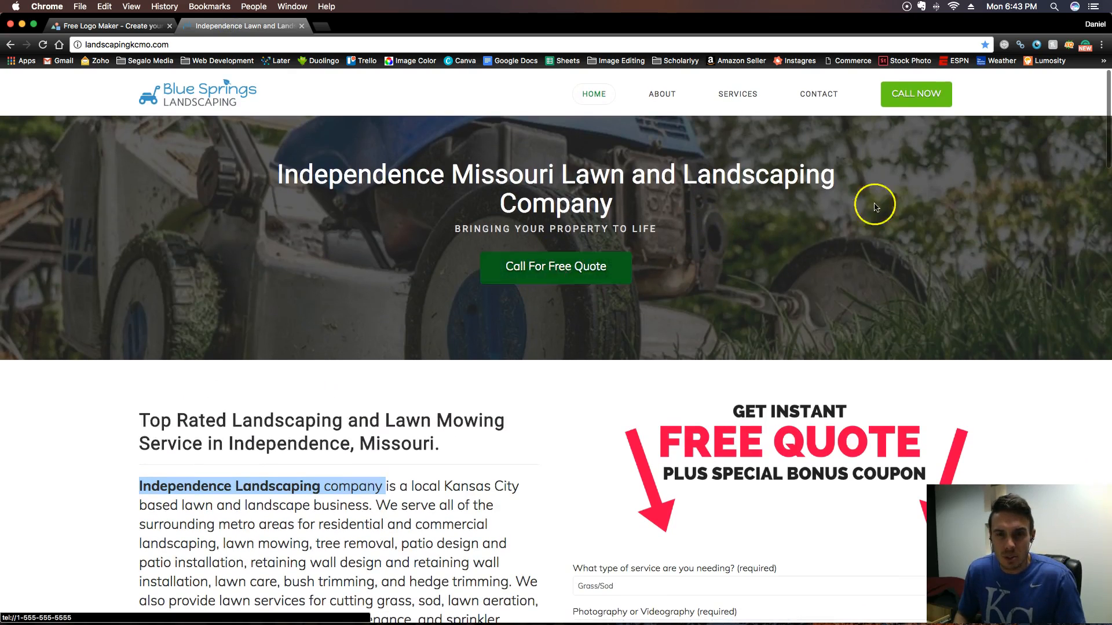
pyautogui.click(125, 26)
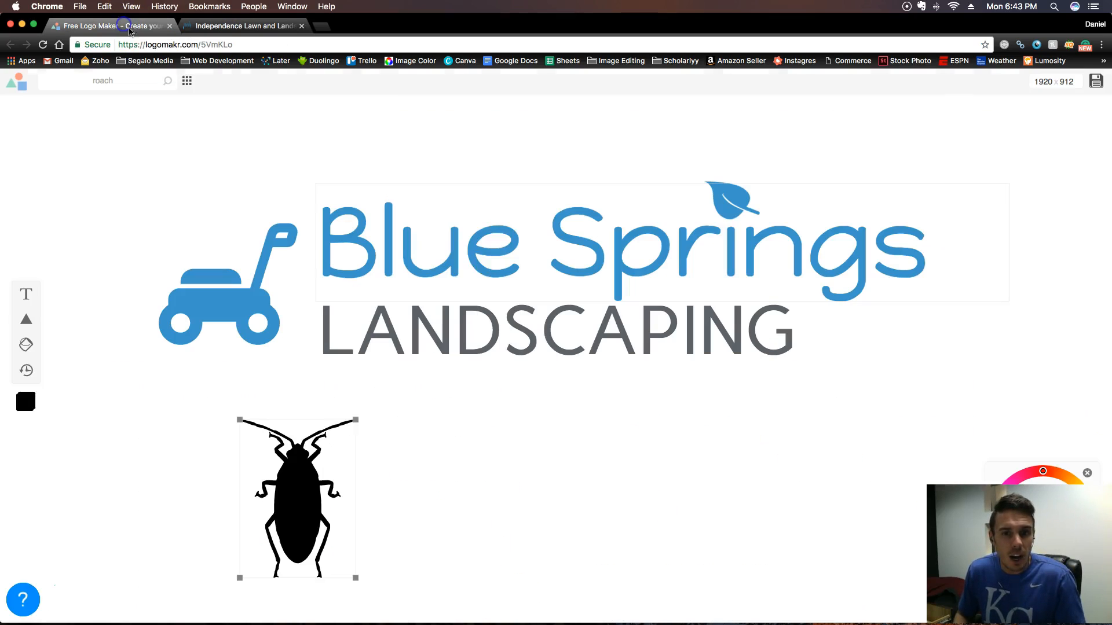
# - Open the landscaping website's WordPress login at landscapingkcmo.com/wp-admin
pyautogui.click(220, 26)
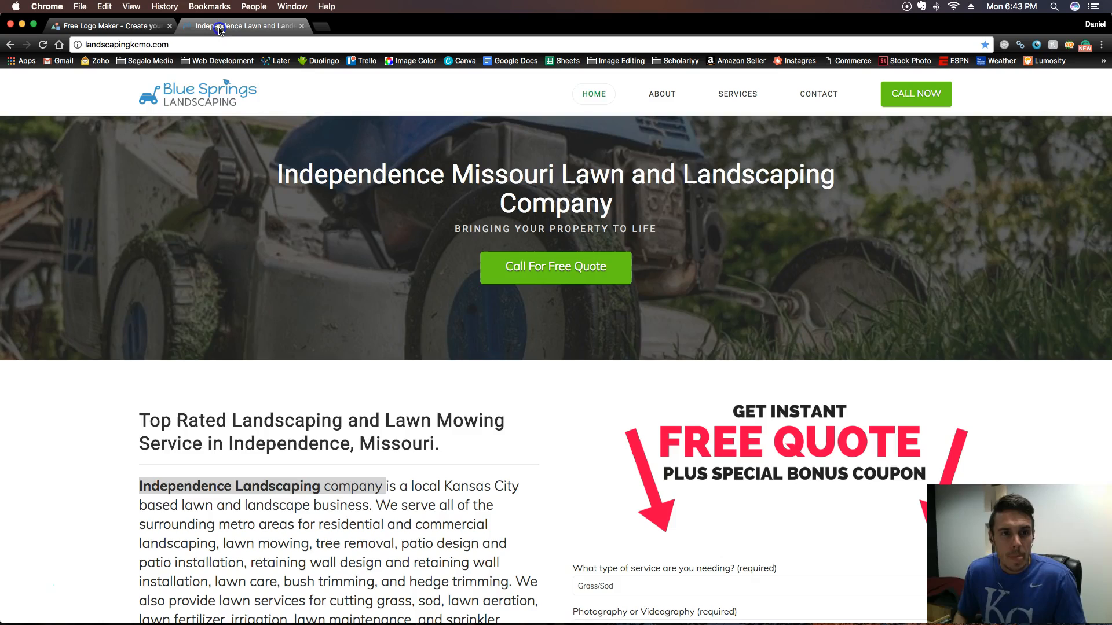
pyautogui.click(199, 43)
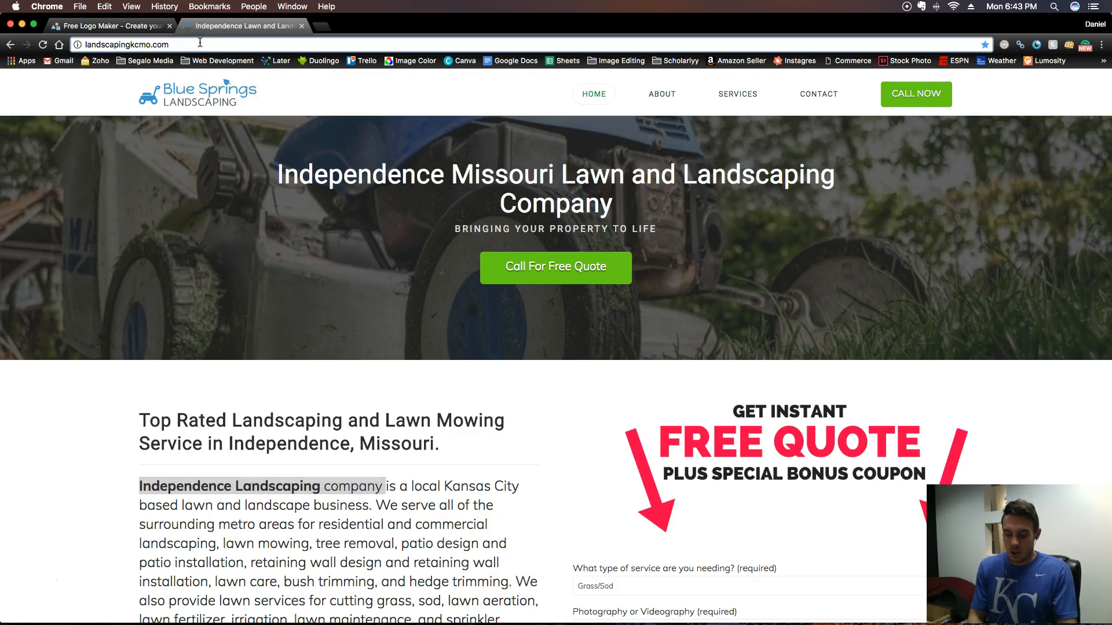
pyautogui.write('/wp-')
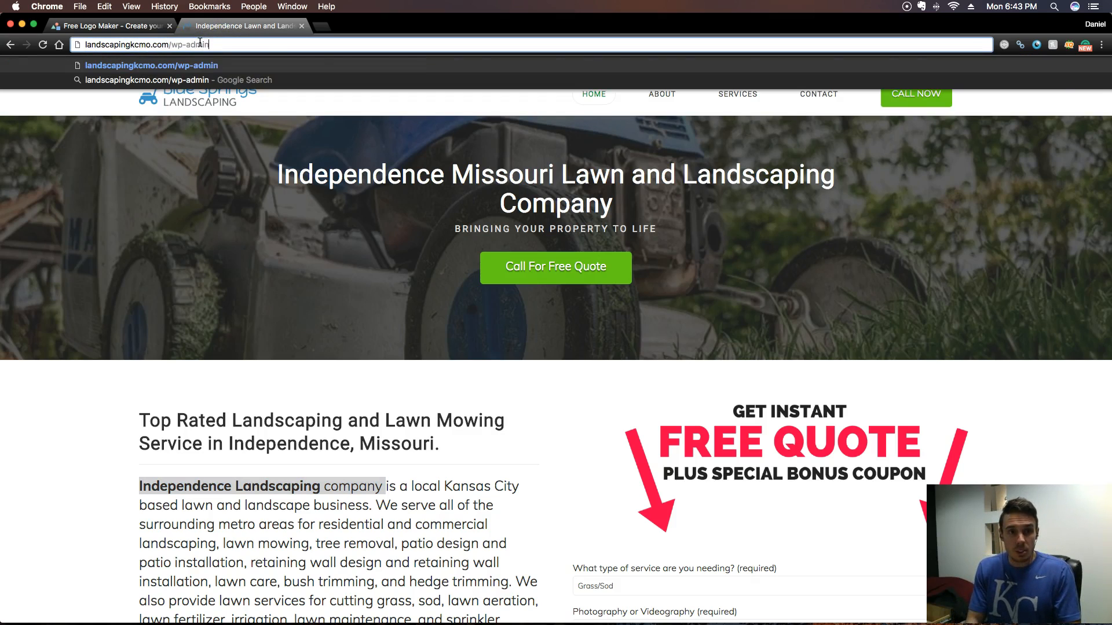
pyautogui.write('admin')
pyautogui.press('Return')
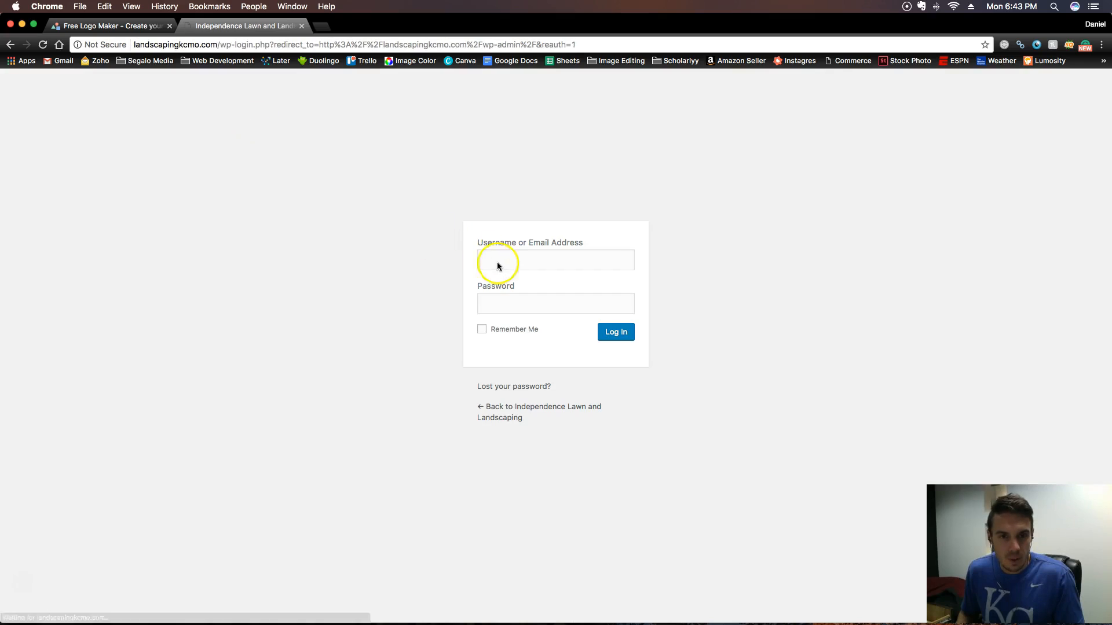
# - Log in to WordPress with the account username and password
pyautogui.click(514, 262)
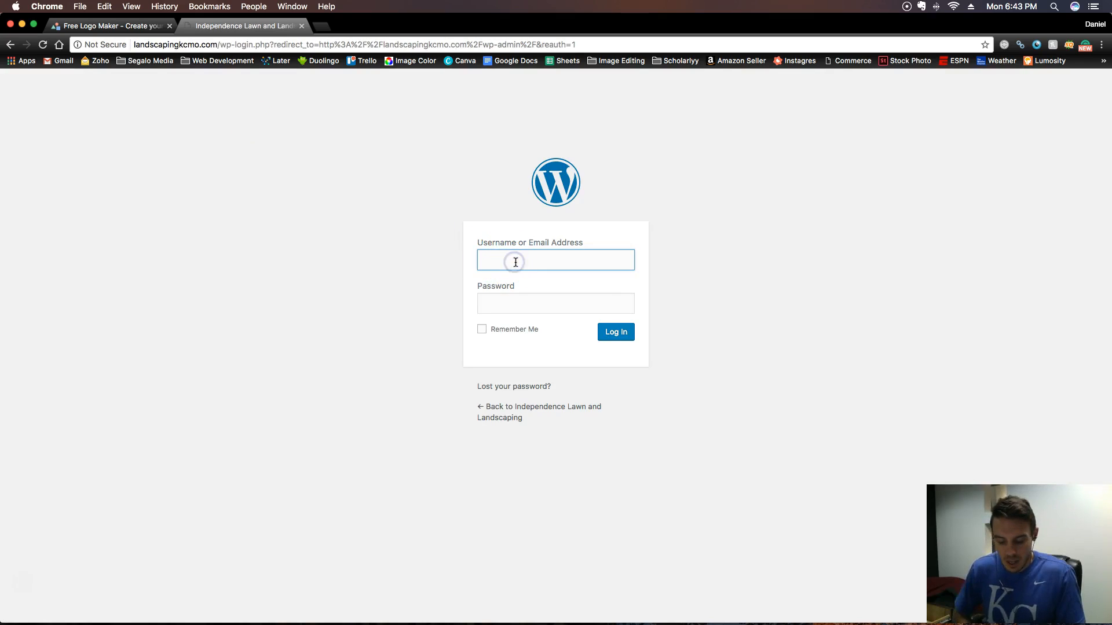
pyautogui.write('danielsegalo')
pyautogui.press('Tab')
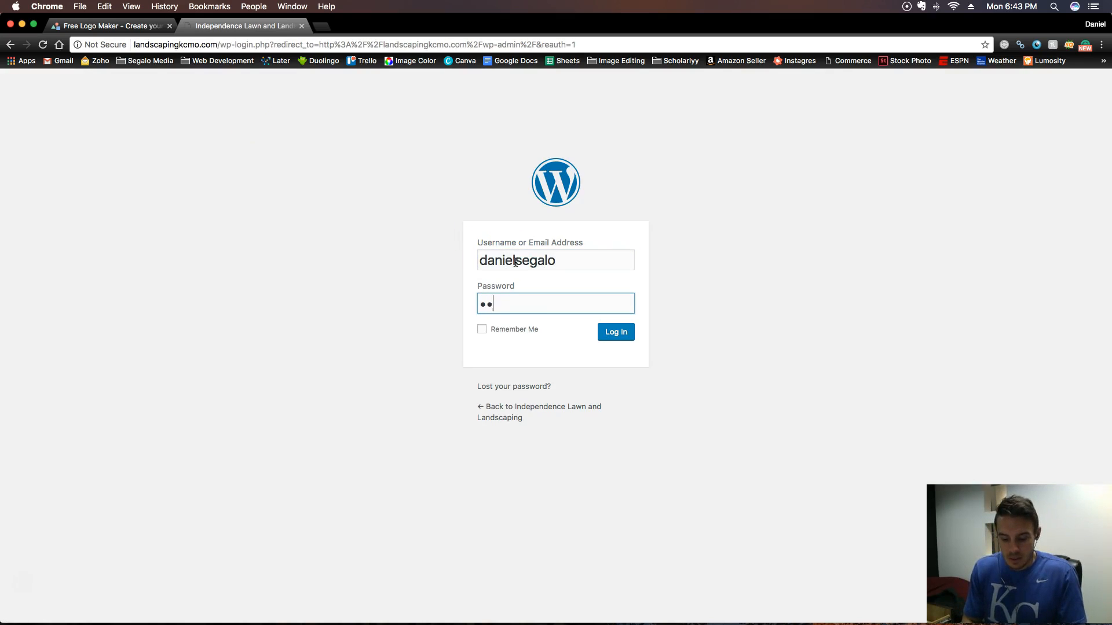
pyautogui.press('Return')
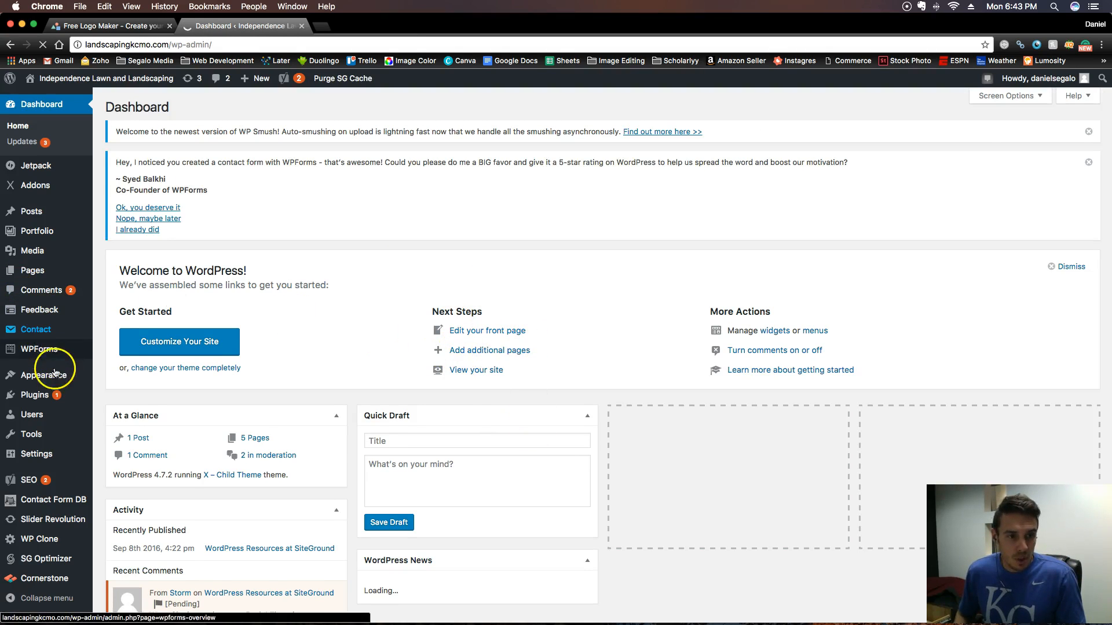
# - Open the theme customizer's Buttons settings and show the button color options
pyautogui.moveTo(55, 375)
pyautogui.click(119, 392)
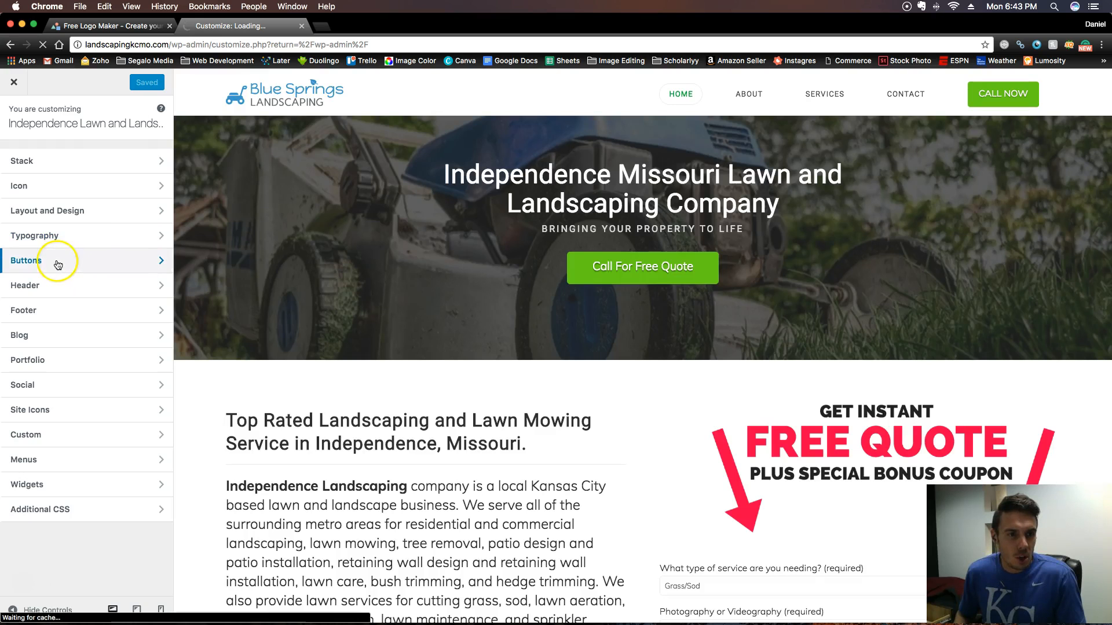
pyautogui.click(56, 262)
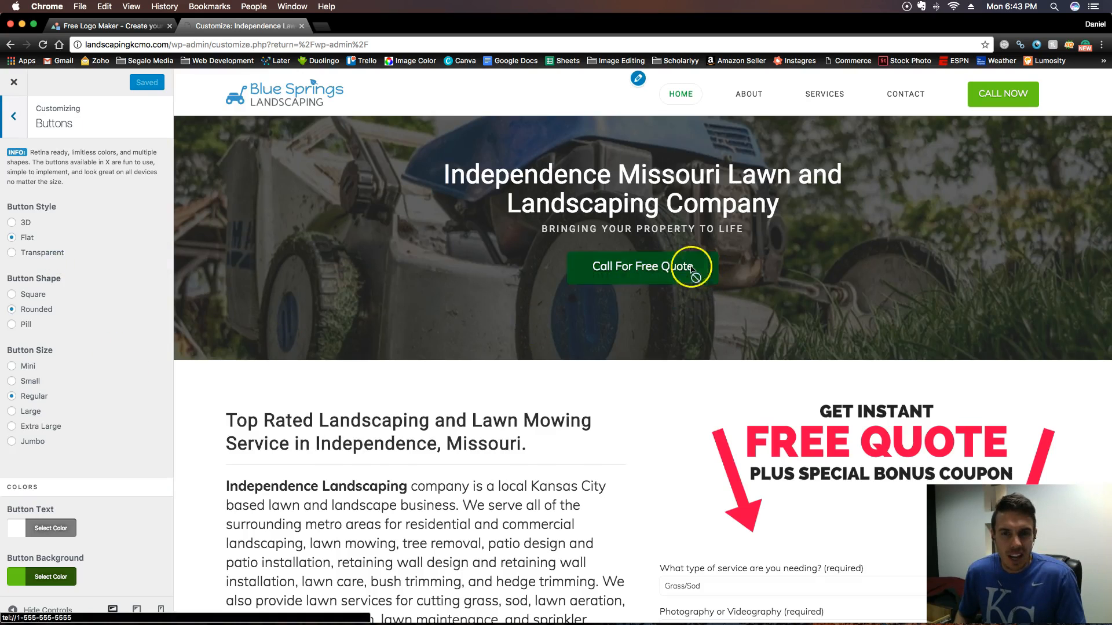
pyautogui.scroll(-6, 620, 296)
pyautogui.scroll(6, 541, 280)
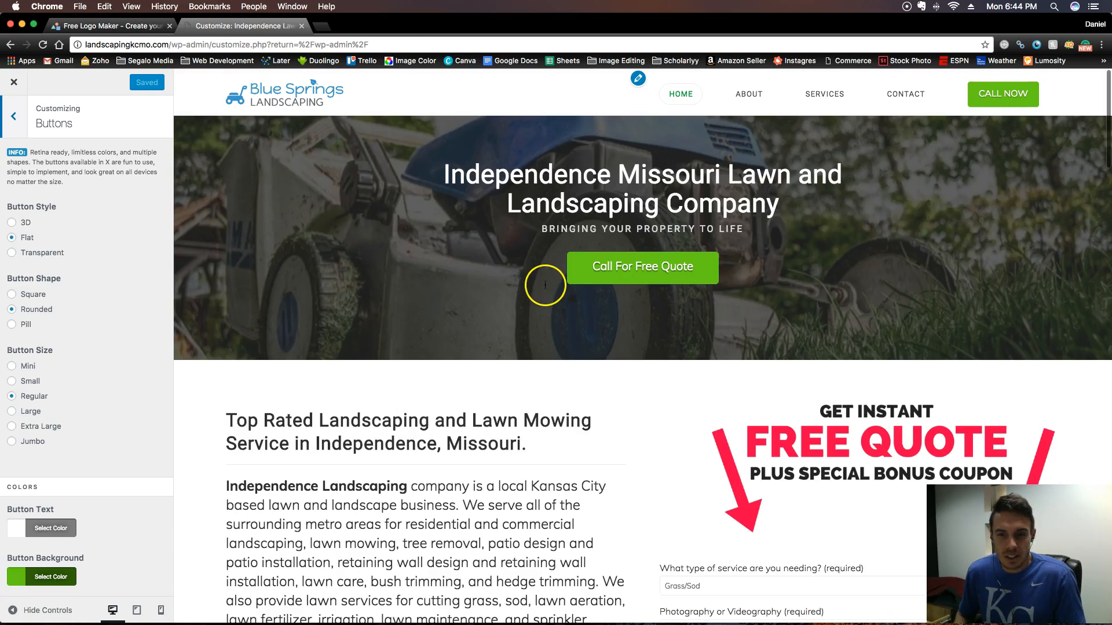
pyautogui.scroll(-5, 67, 354)
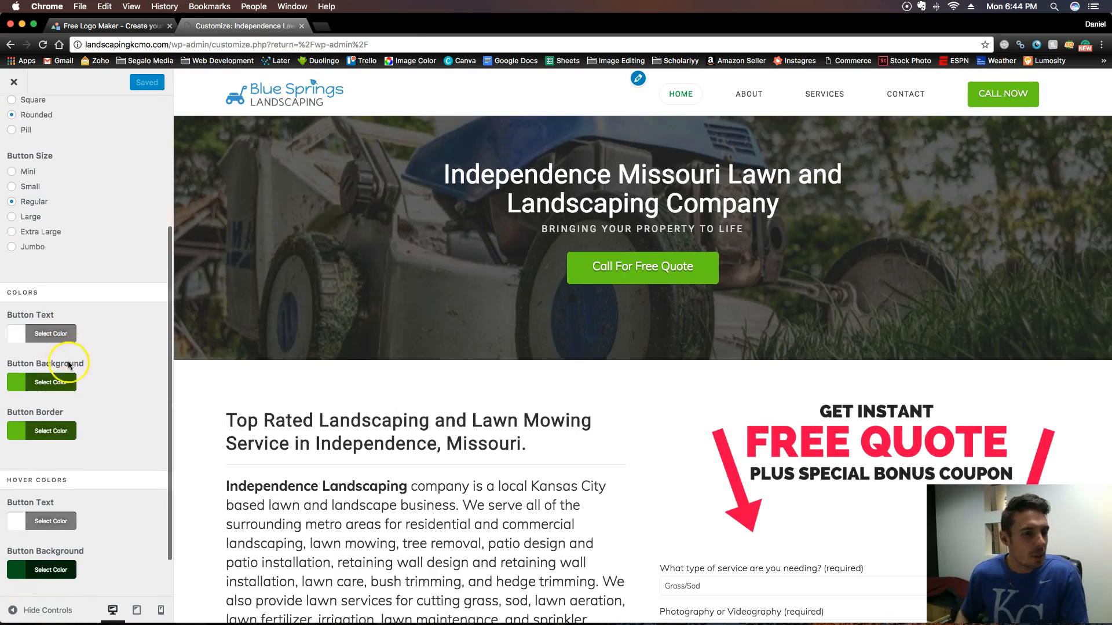
# - Shift the Button Background color from yellowish green to a purer, brighter green, rgb(23, 216, 11)
pyautogui.click(58, 372)
pyautogui.scroll(-3, 87, 353)
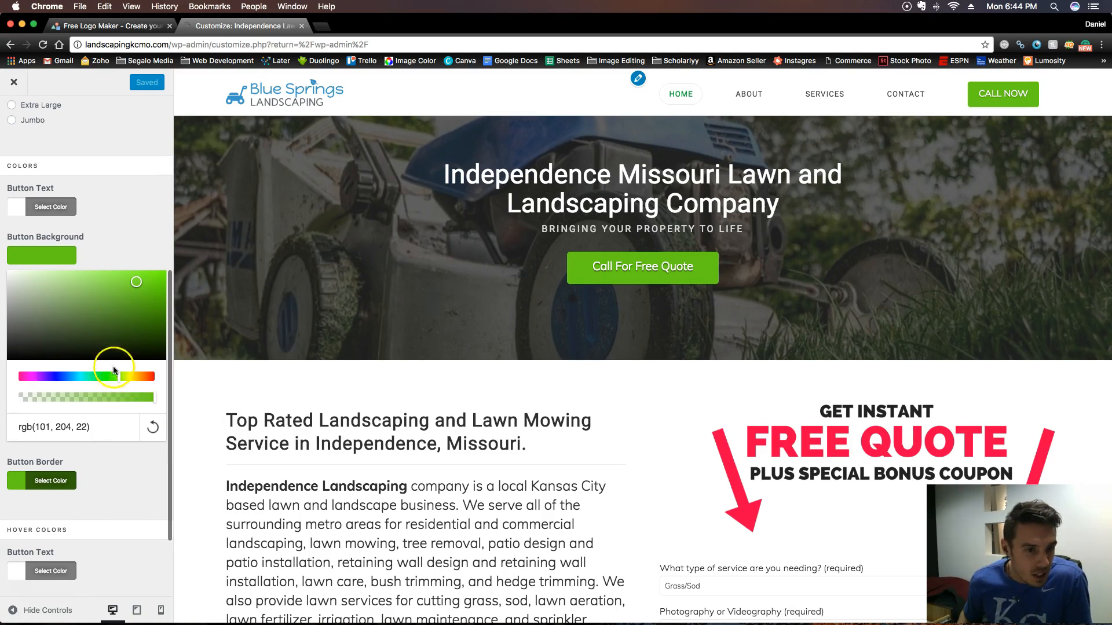
pyautogui.click(112, 377)
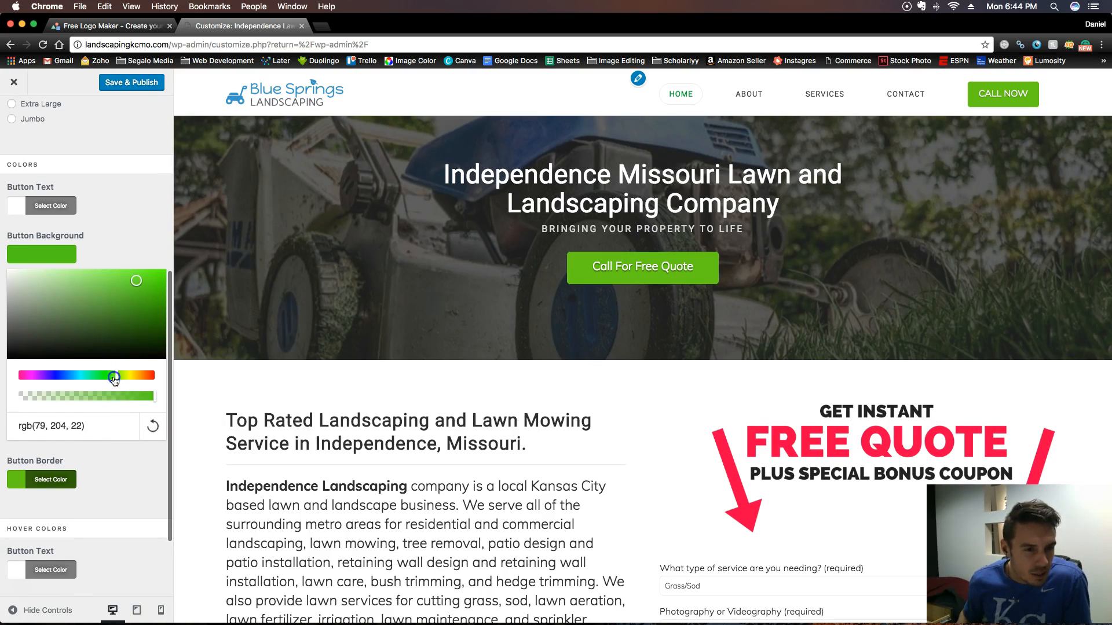
pyautogui.click(124, 307)
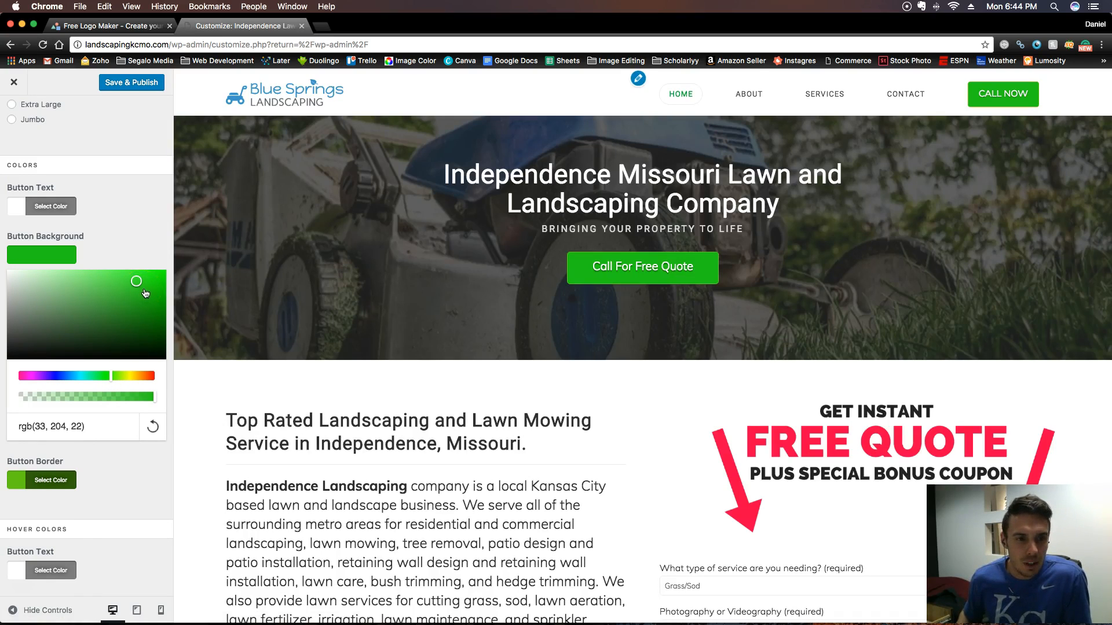
pyautogui.click(153, 294)
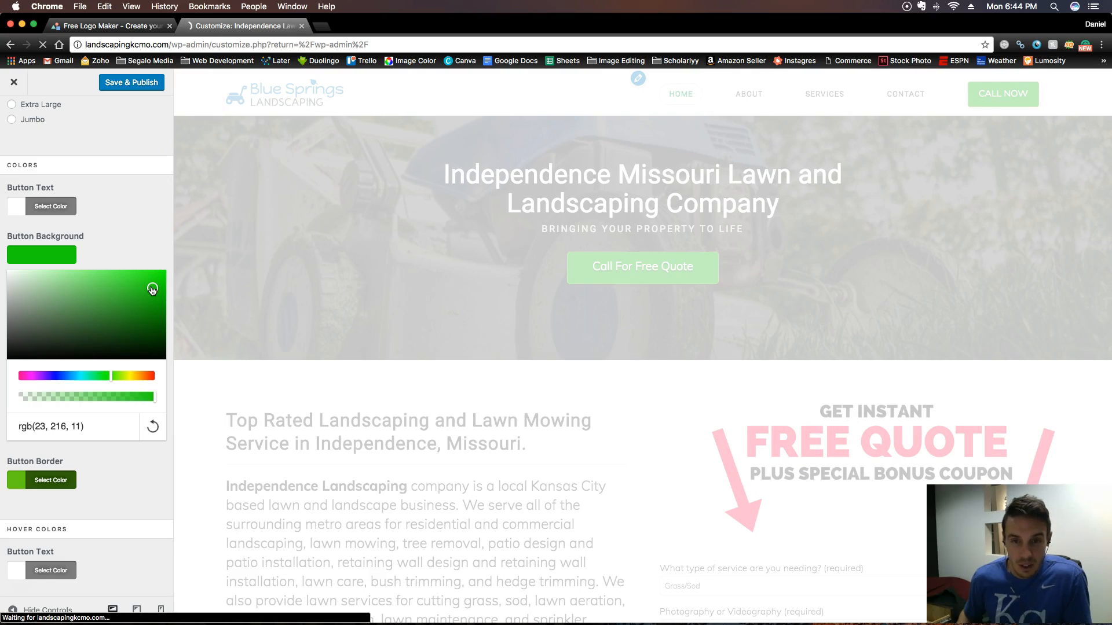
pyautogui.click(146, 291)
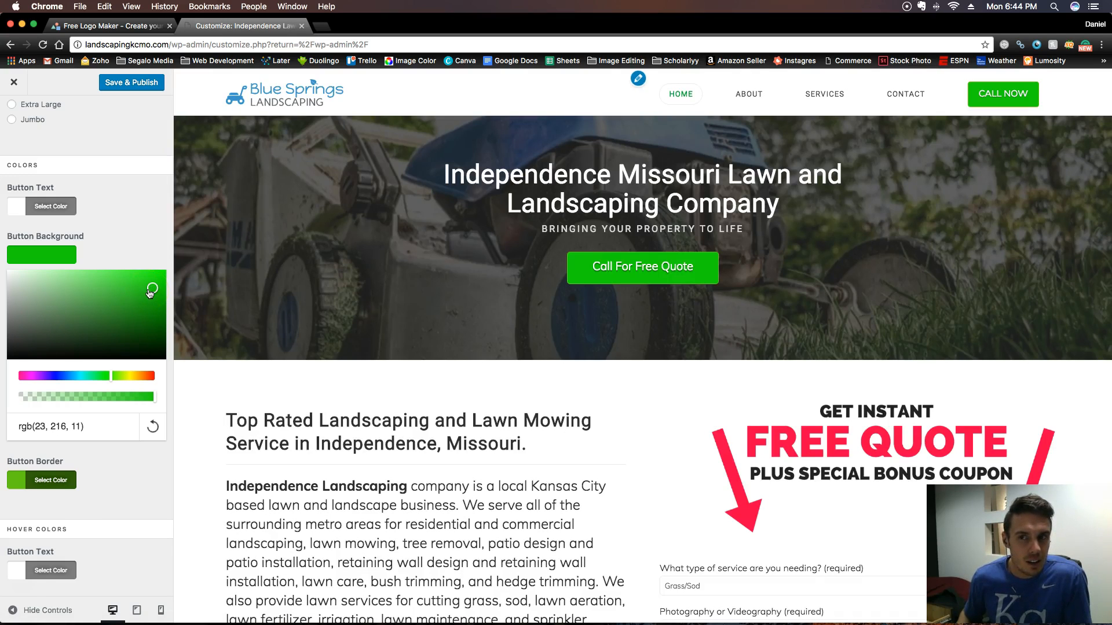
# - Fine-tune the hue and shade of the Button Background color to rgb(6, 216, 10)
pyautogui.scroll(-1, 116, 378)
pyautogui.click(113, 379)
pyautogui.scroll(-1, 113, 379)
pyautogui.moveTo(113, 379); pyautogui.dragTo(109, 378)
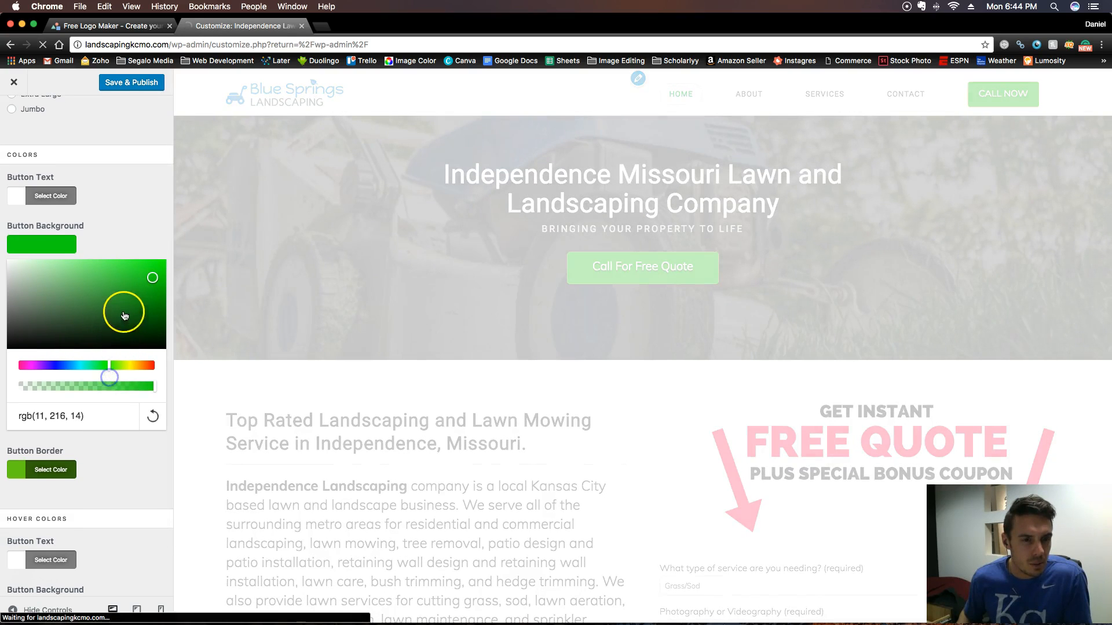
pyautogui.scroll(1, 142, 306)
pyautogui.scroll(-1, 154, 284)
pyautogui.moveTo(154, 283); pyautogui.dragTo(163, 292)
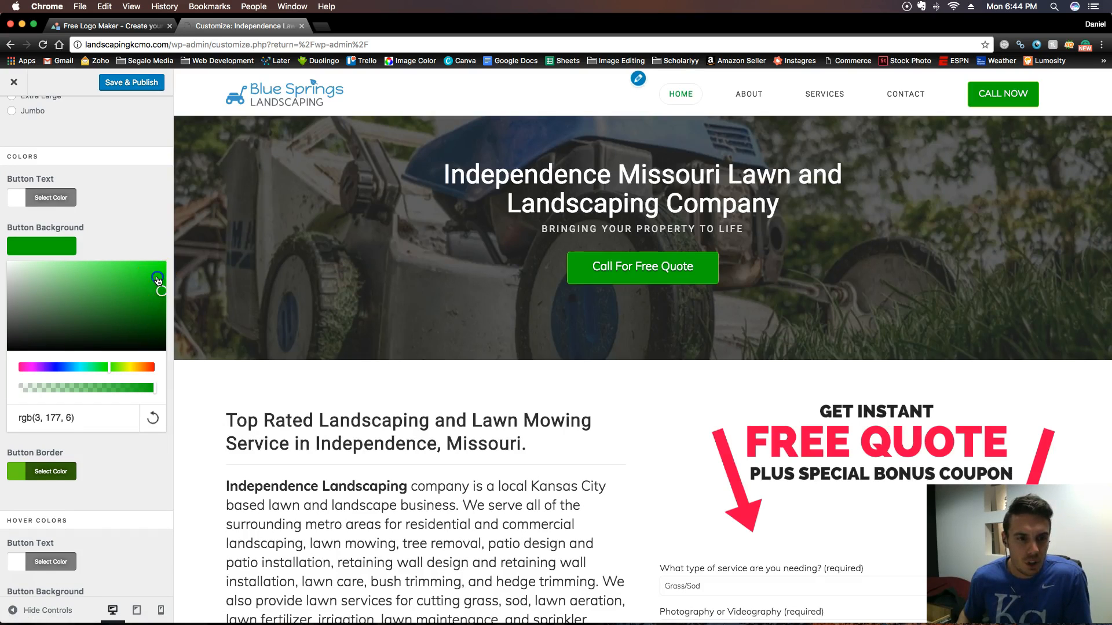
pyautogui.click(158, 279)
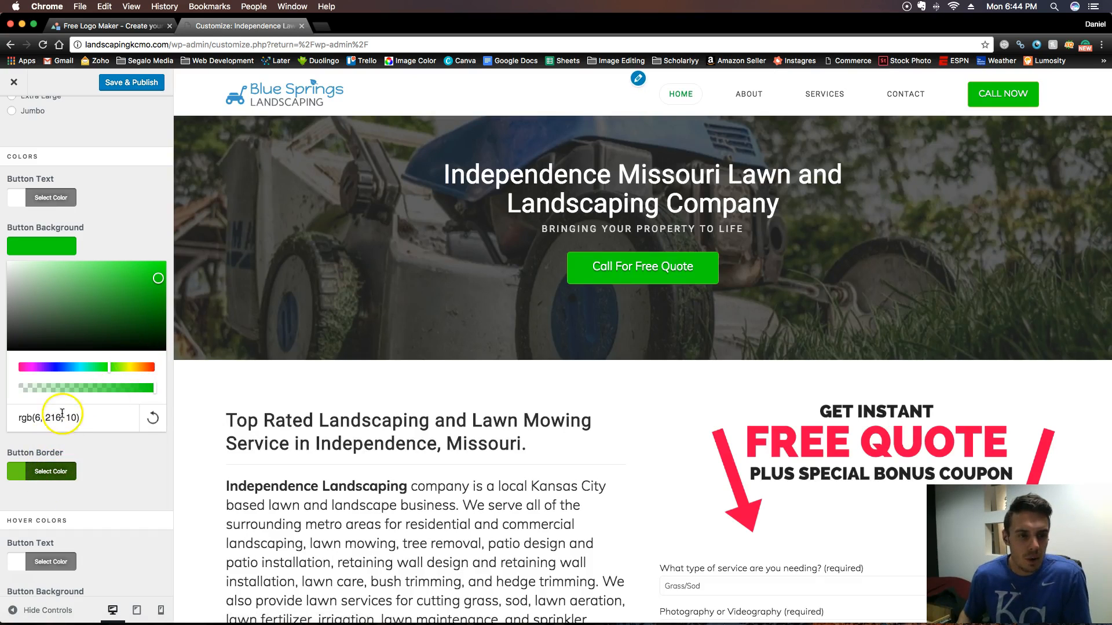
# - Copy the Button Background color value and apply rgb(6, 216, 10) to the regular Button Border
pyautogui.tripleClick(62, 415)
pyautogui.hotkey('ctrl', 'c')
pyautogui.click(46, 469)
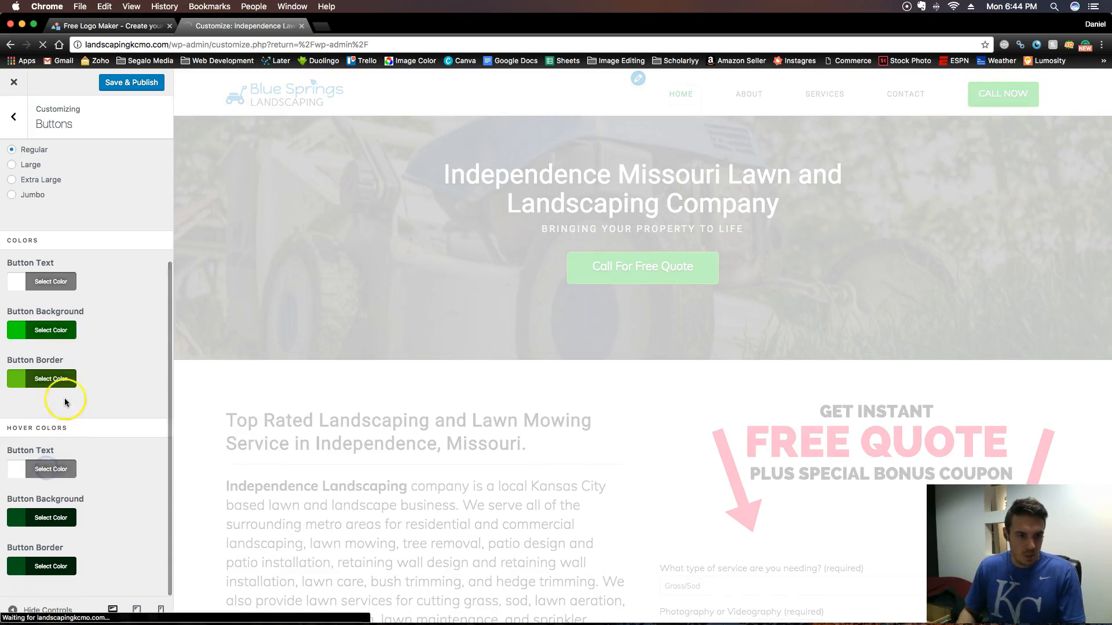
pyautogui.click(46, 378)
pyautogui.tripleClick(83, 544)
pyautogui.hotkey('ctrl', 'v')
pyautogui.scroll(-3, 110, 365)
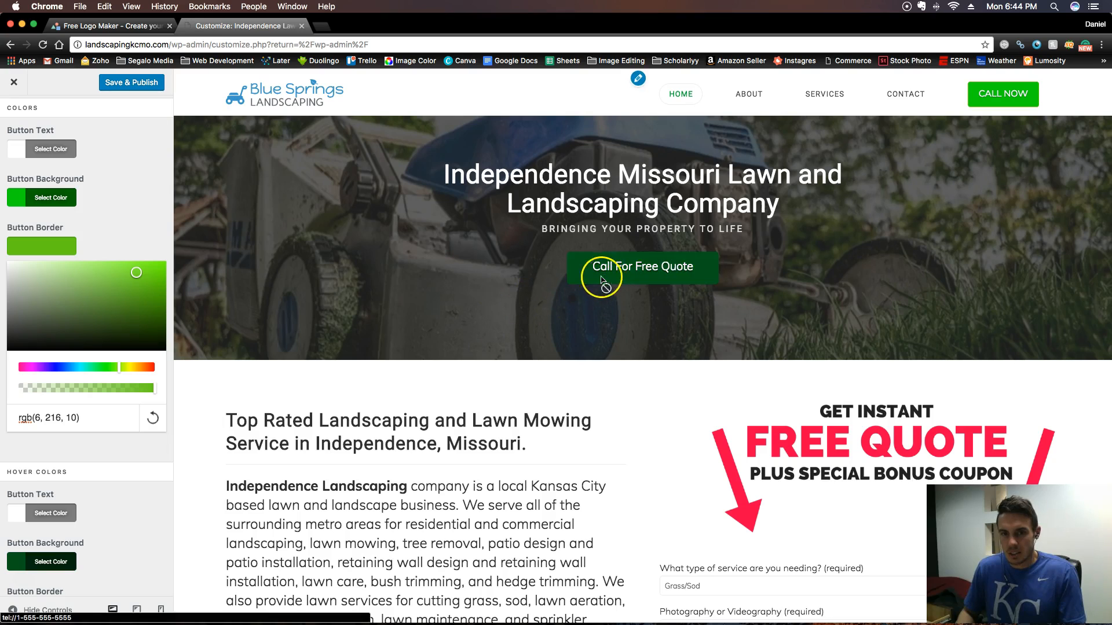
# - Set the hover Button Background to a darker shade of the same green, rgb(1, 124, 3)
pyautogui.scroll(-1, 110, 504)
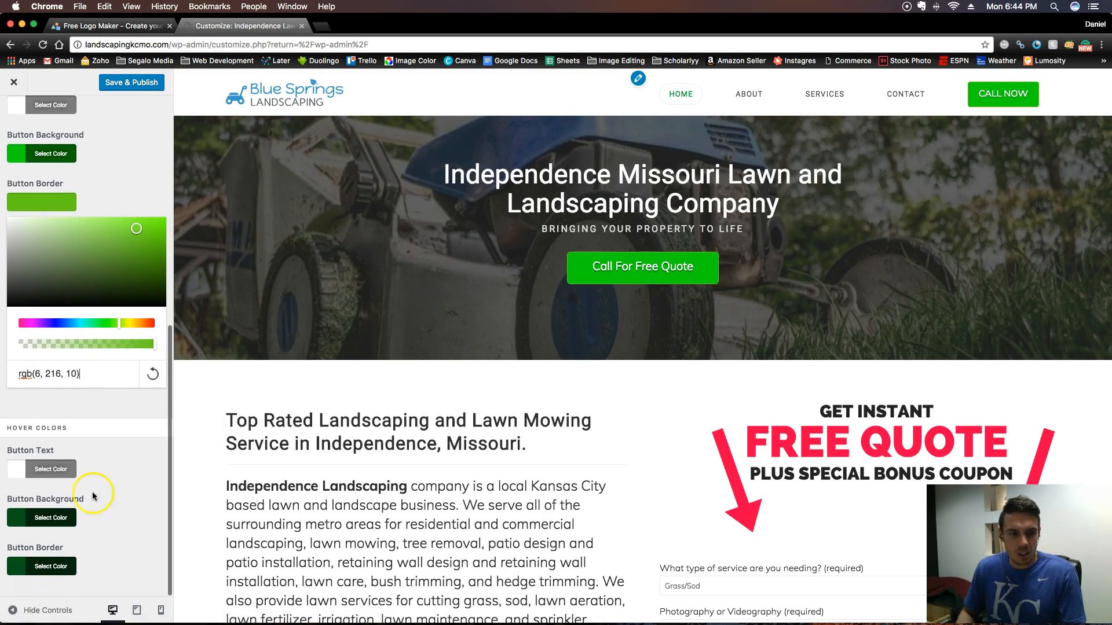
pyautogui.click(69, 517)
pyautogui.scroll(-3, 103, 398)
pyautogui.click(89, 514)
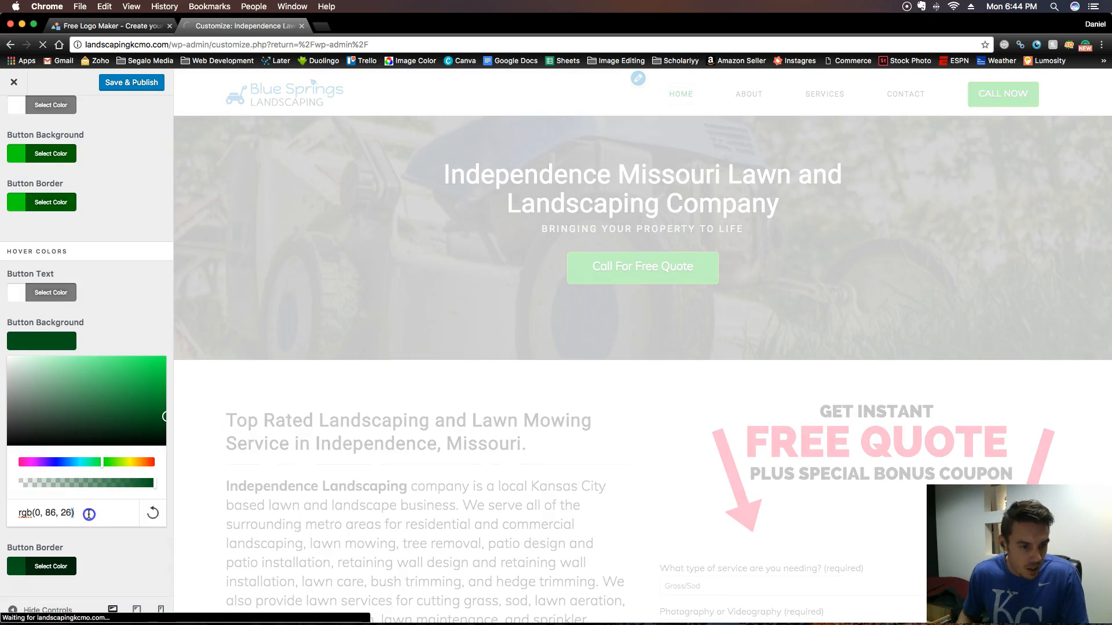
pyautogui.write('rgb(8, 216, 10)')
pyautogui.click(167, 403)
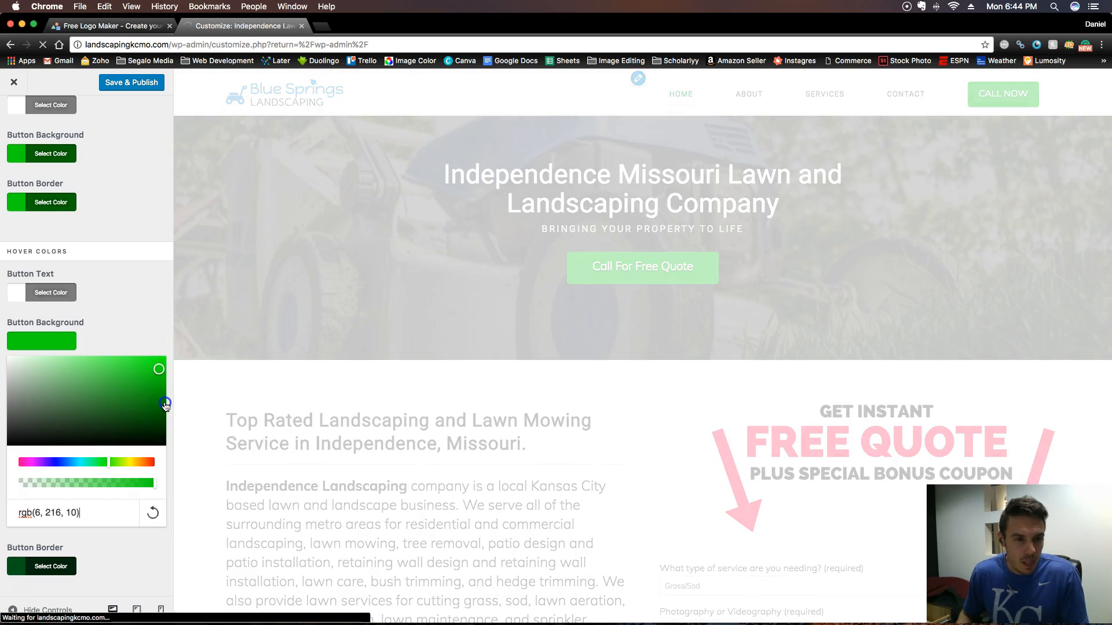
# - Apply the hover background's rgb(1, 124, 3) value to the hover Button Border and publish the changes
pyautogui.tripleClick(76, 509)
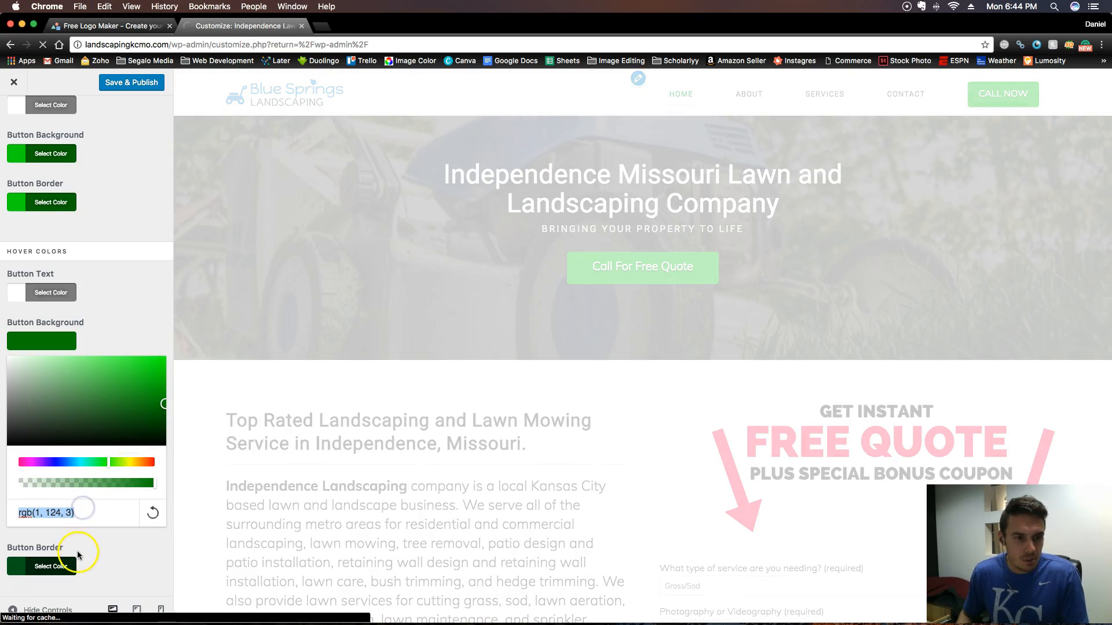
pyautogui.click(70, 562)
pyautogui.tripleClick(101, 560)
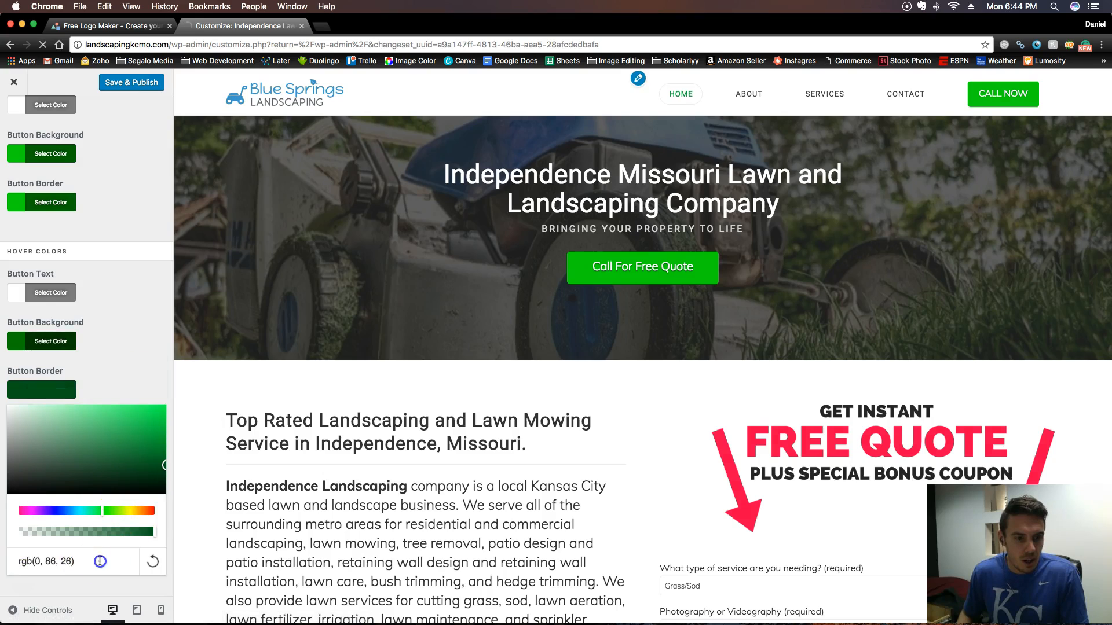
pyautogui.click(124, 367)
pyautogui.click(128, 82)
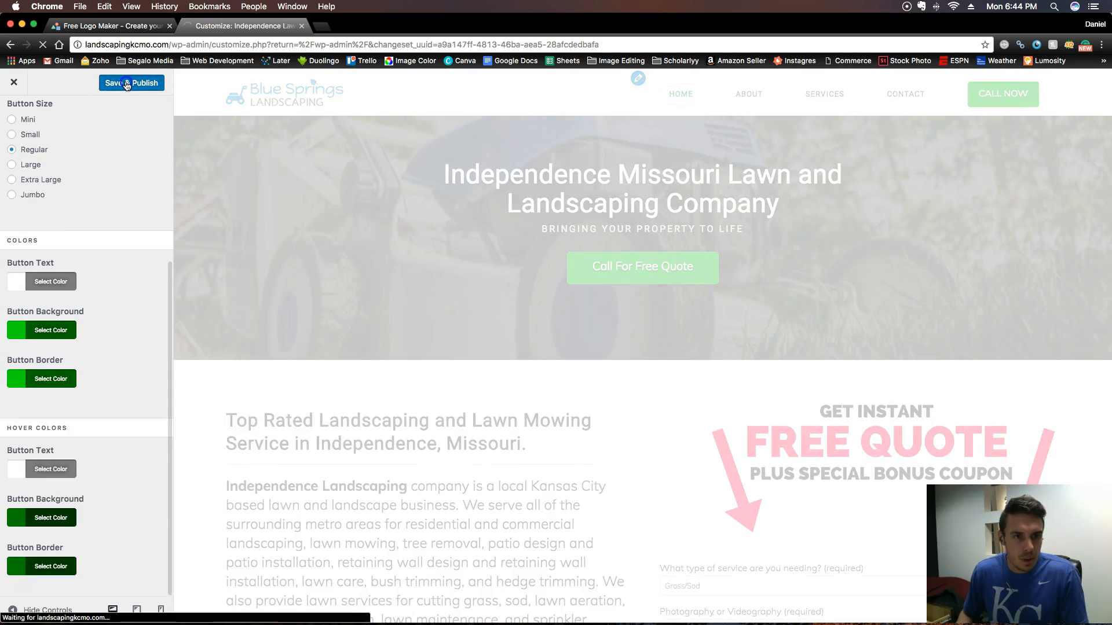
# - Copy the Button Background value rgb(6, 216, 10) and try it as the roach icon's color in LogoMakr
pyautogui.click(52, 342)
pyautogui.click(66, 477)
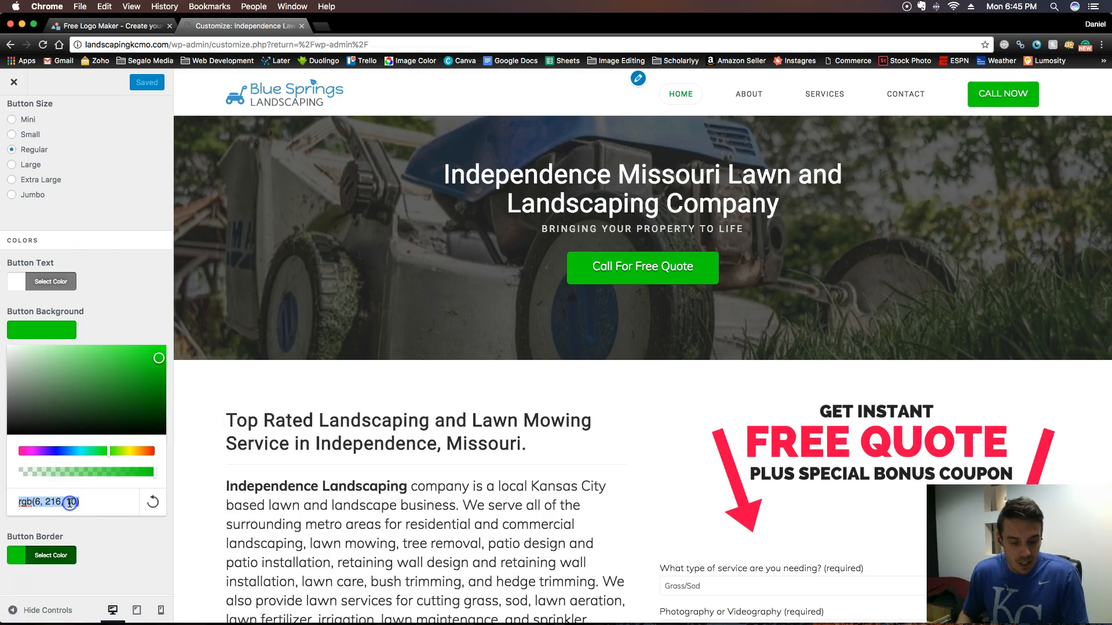
pyautogui.click(110, 26)
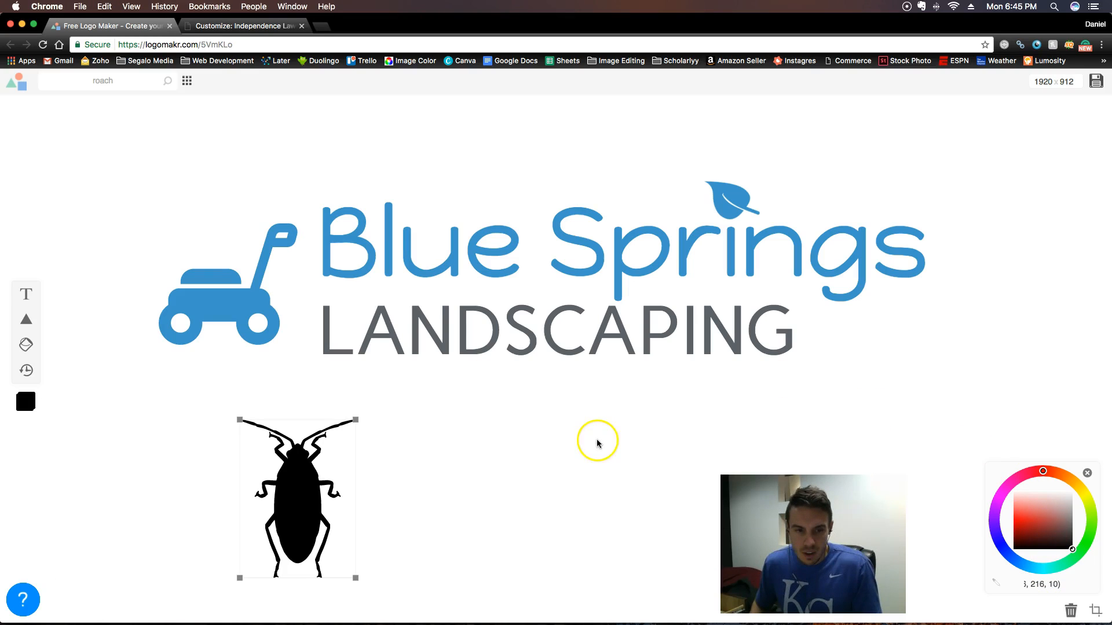
# - Copy the Button Background value from the customizer again and search Google for "rgb(6, 216, 10) hex" in a new tab
pyautogui.click(244, 30)
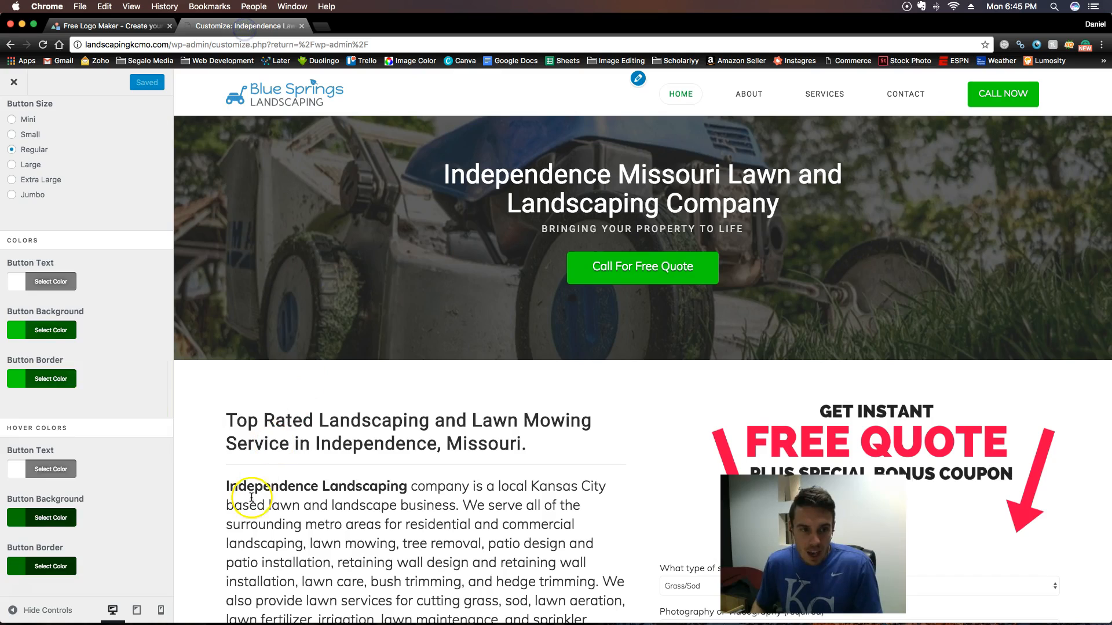
pyautogui.click(32, 328)
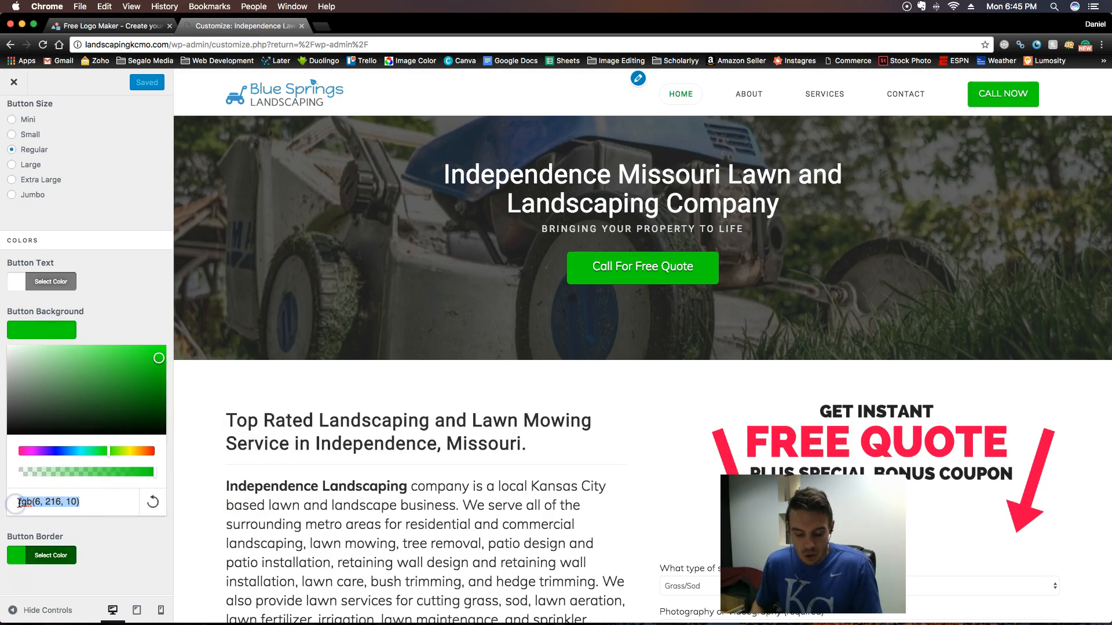
pyautogui.click(316, 28)
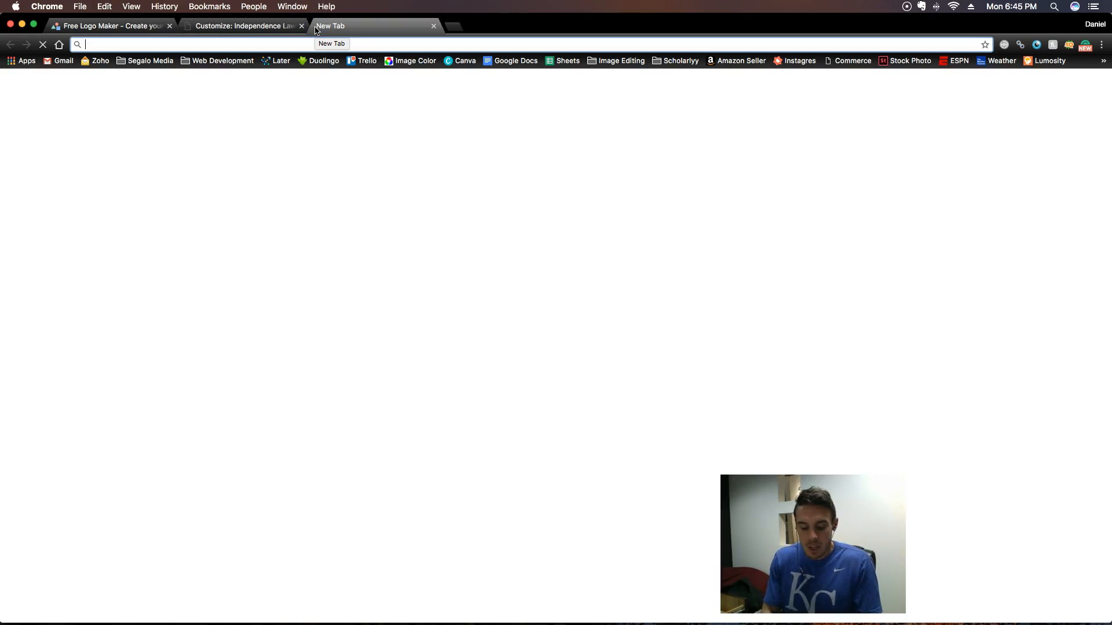
pyautogui.press('super+v')
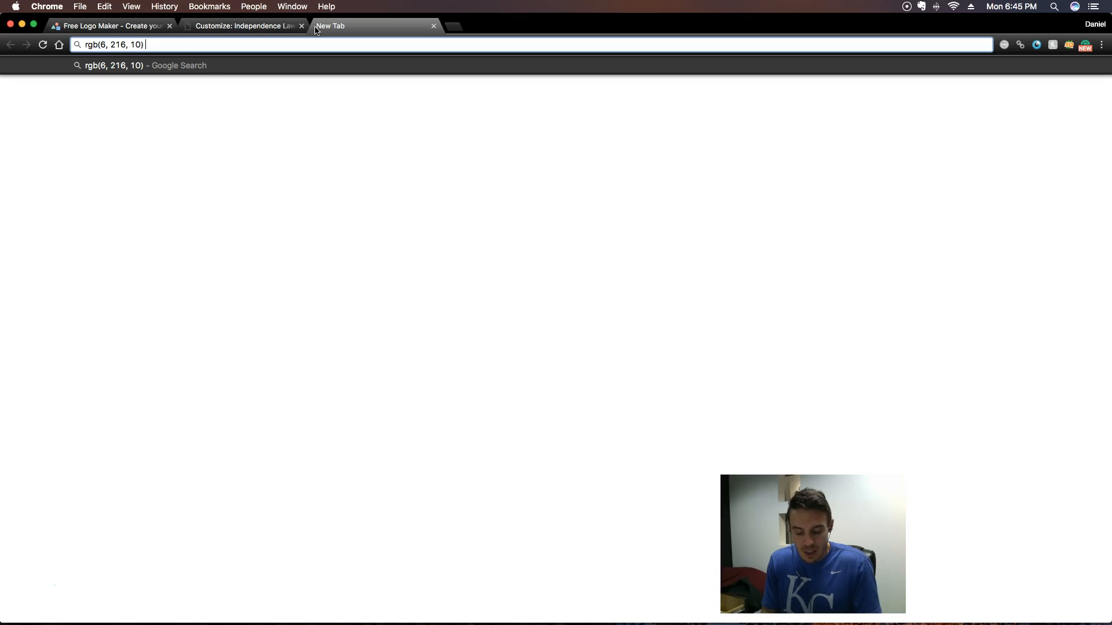
pyautogui.write('hex')
pyautogui.press('Return')
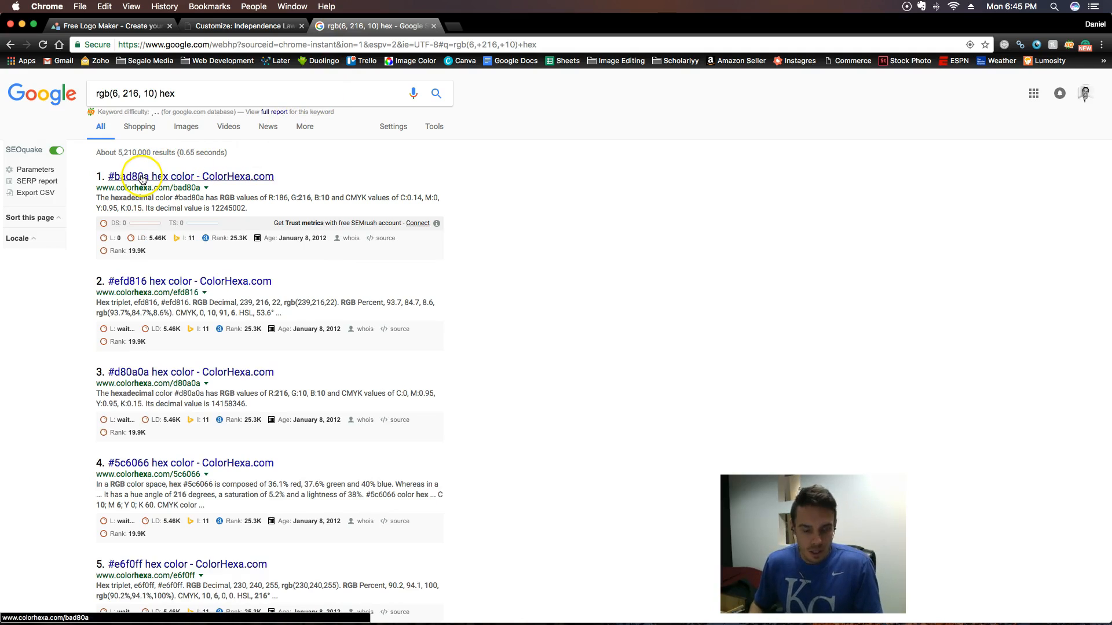
# - Copy the hex code #bad80a from the first search result and apply it to the roach icon in LogoMakr
pyautogui.moveTo(109, 178); pyautogui.dragTo(149, 177)
pyautogui.press('super+c')
pyautogui.click(114, 26)
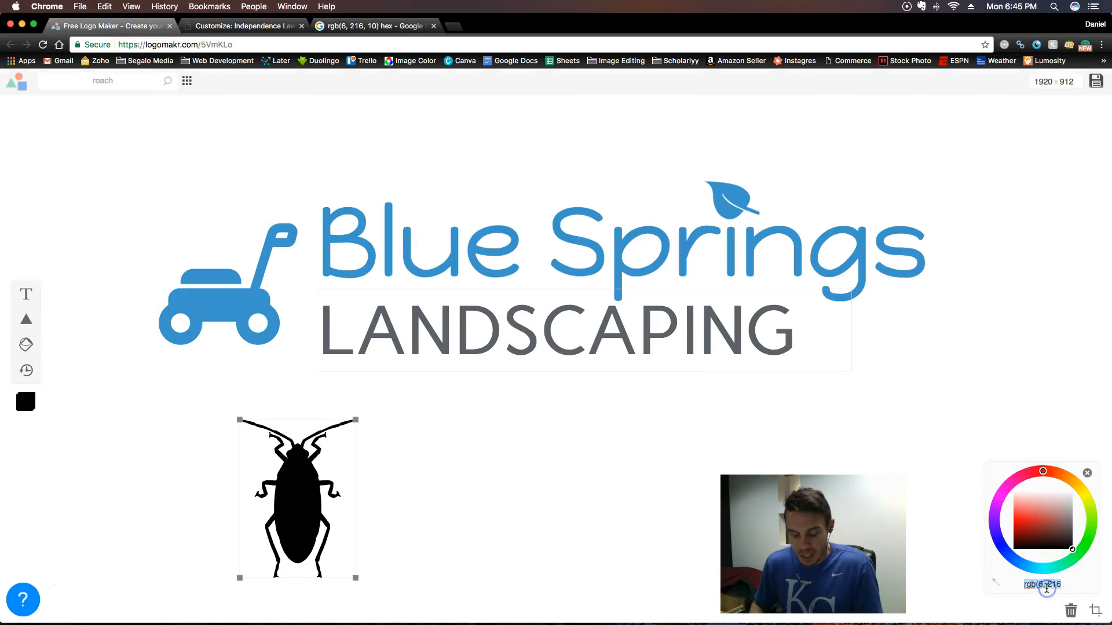
pyautogui.press('super+v')
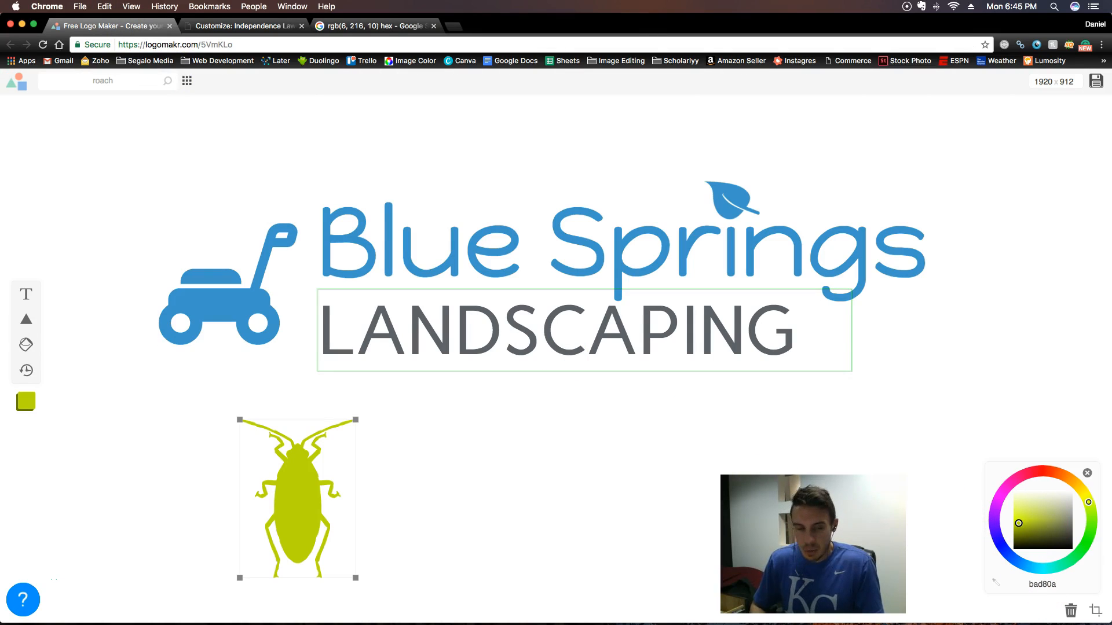
# - Copy the hex code #efd816 from the second search result and enter it as the roach icon's color in LogoMakr
pyautogui.click(373, 25)
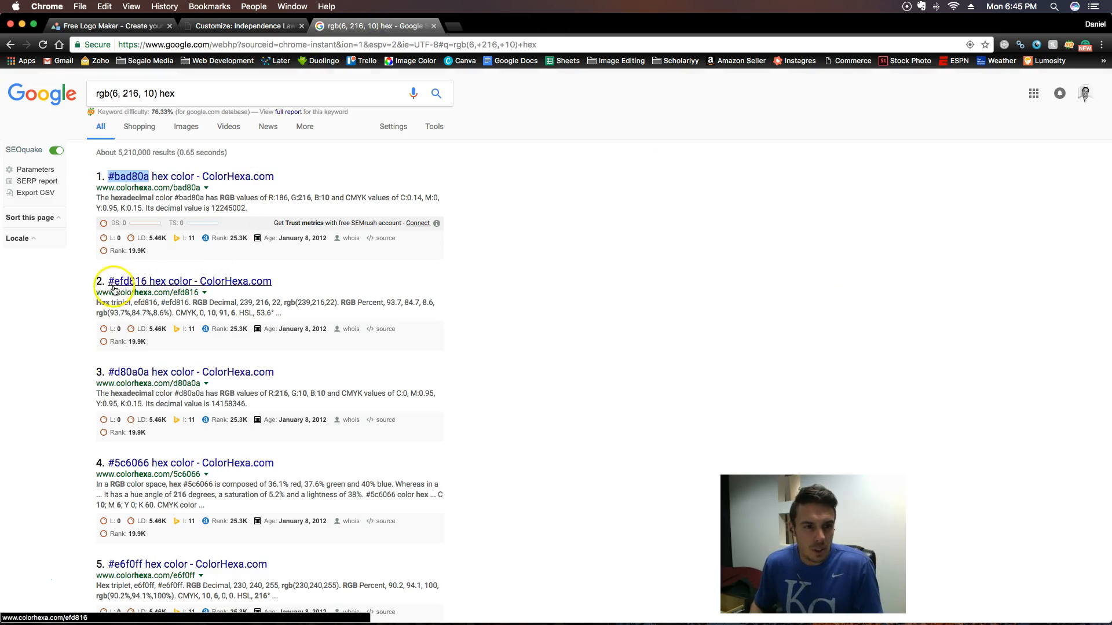
pyautogui.scroll(-1, 104, 284)
pyautogui.moveTo(108, 284); pyautogui.dragTo(147, 262)
pyautogui.scroll(-1, 109, 278)
pyautogui.scroll(-1, 110, 264)
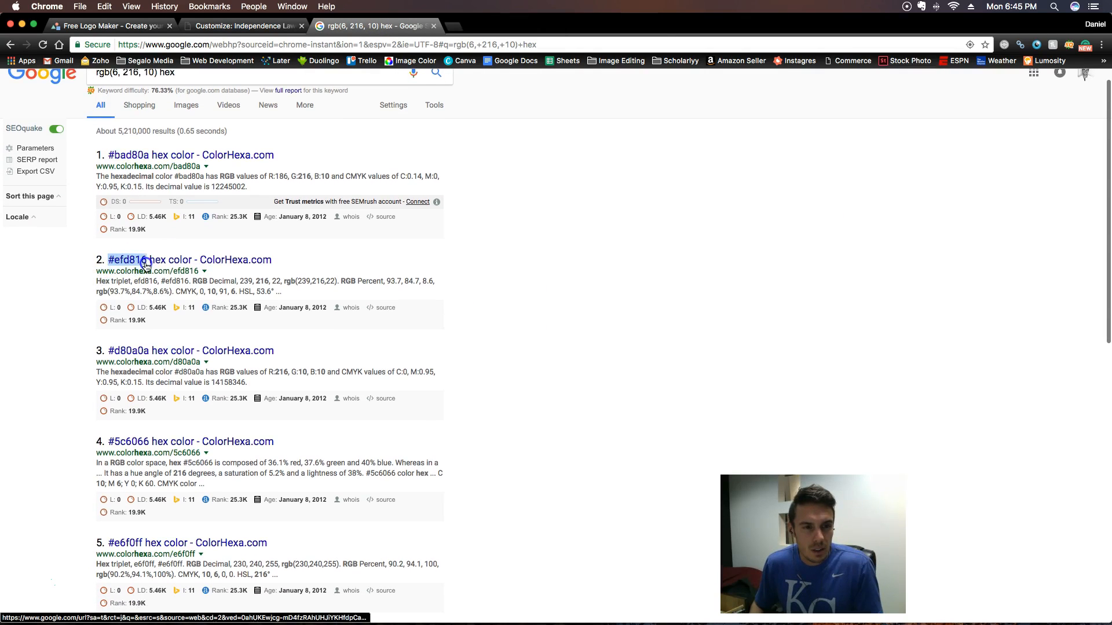
pyautogui.click(109, 26)
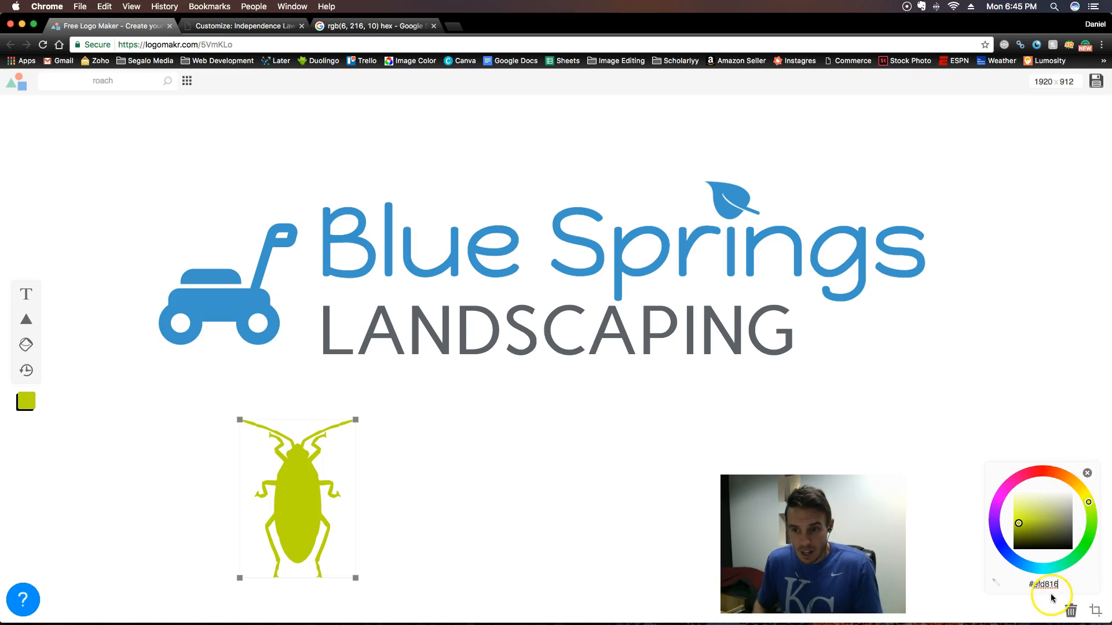
# - Recopy the Button Background's RGB value from the customizer and search Google for "hex collor rgb(6, 216, 10)"
pyautogui.click(250, 26)
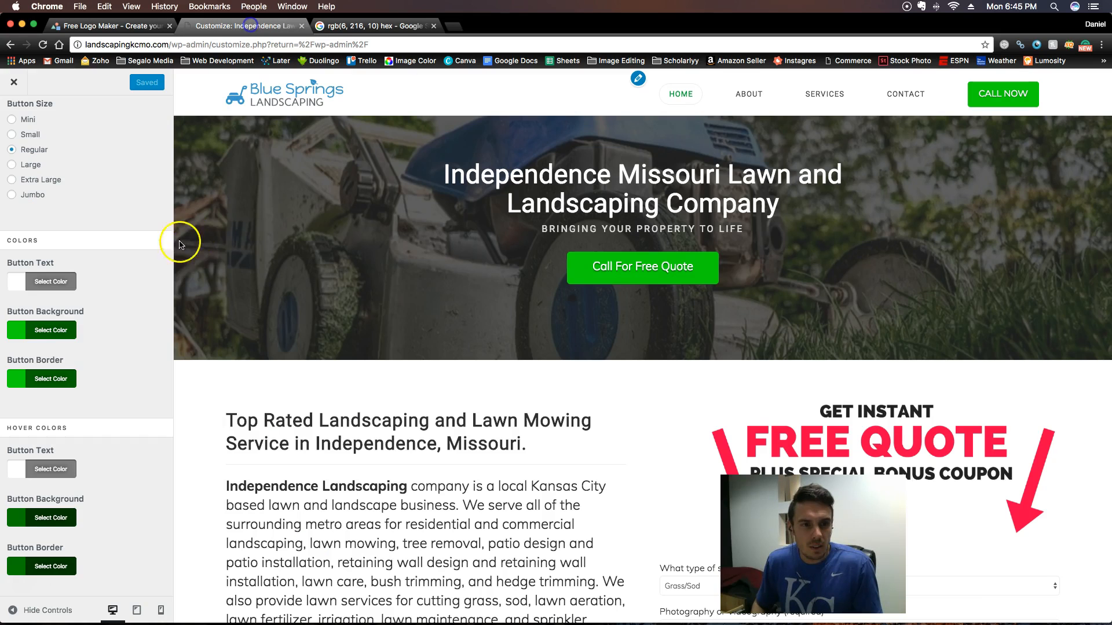
pyautogui.click(53, 342)
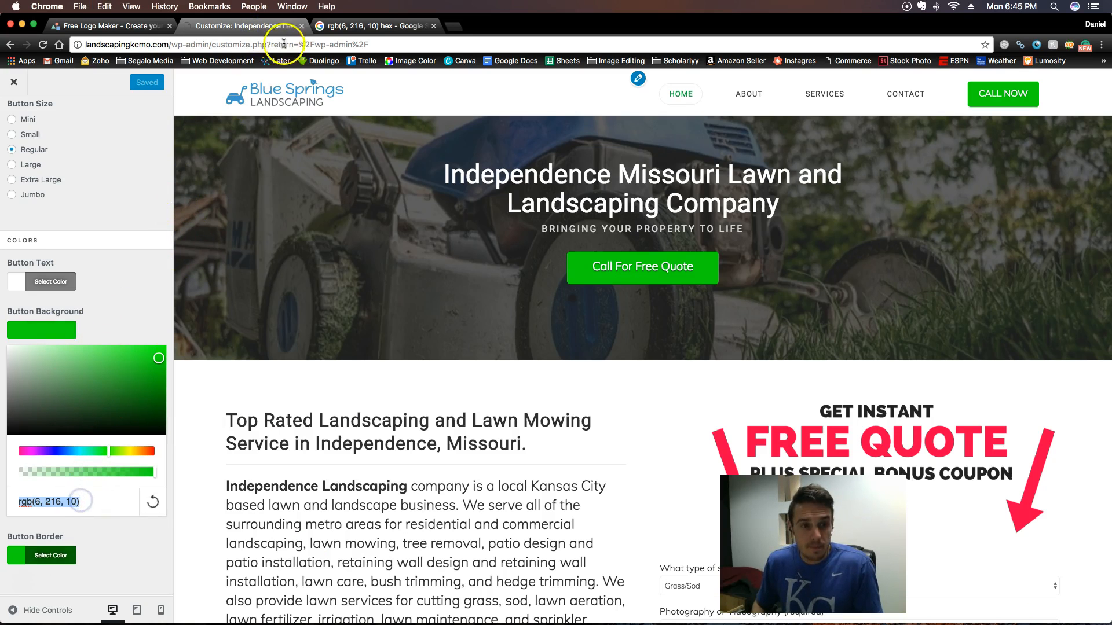
pyautogui.click(371, 25)
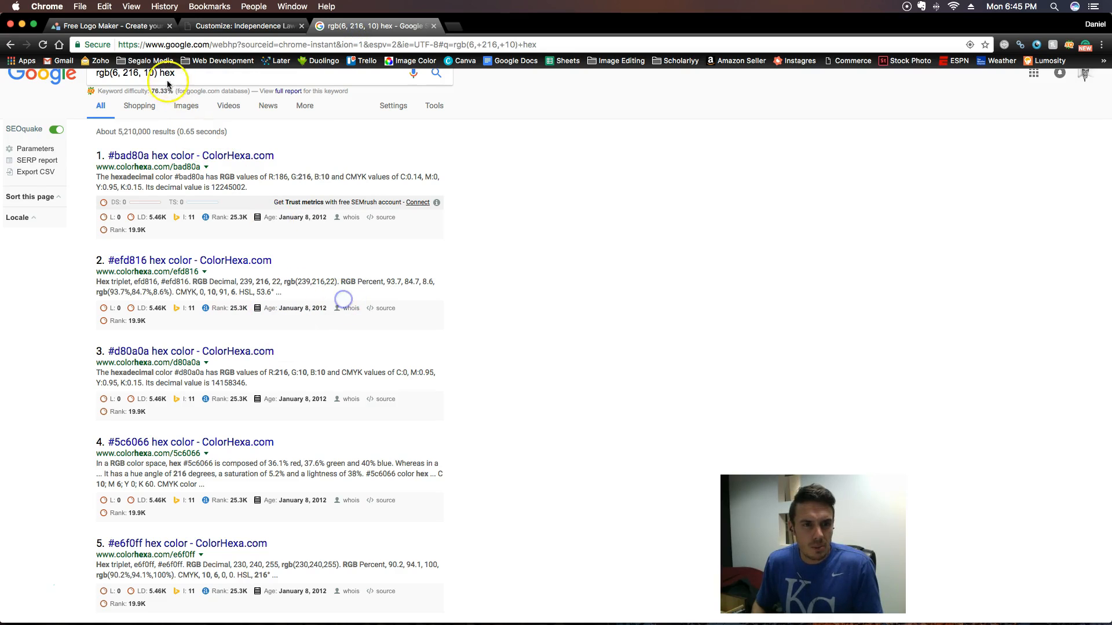
pyautogui.moveTo(177, 73); pyautogui.dragTo(62, 73)
pyautogui.write('hex collor')
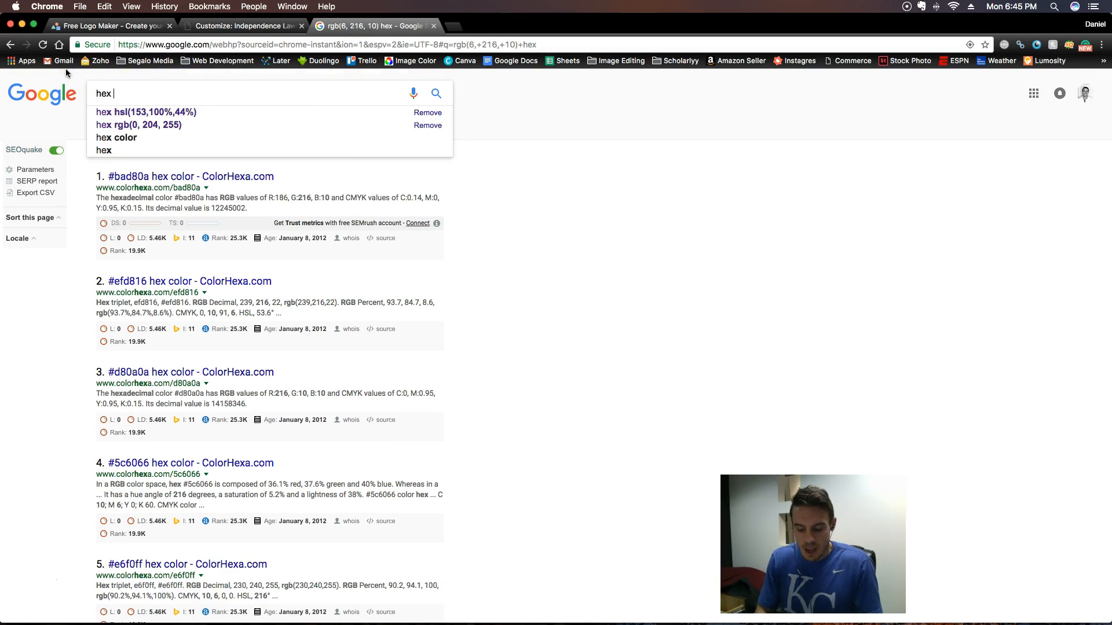
pyautogui.press('super+v')
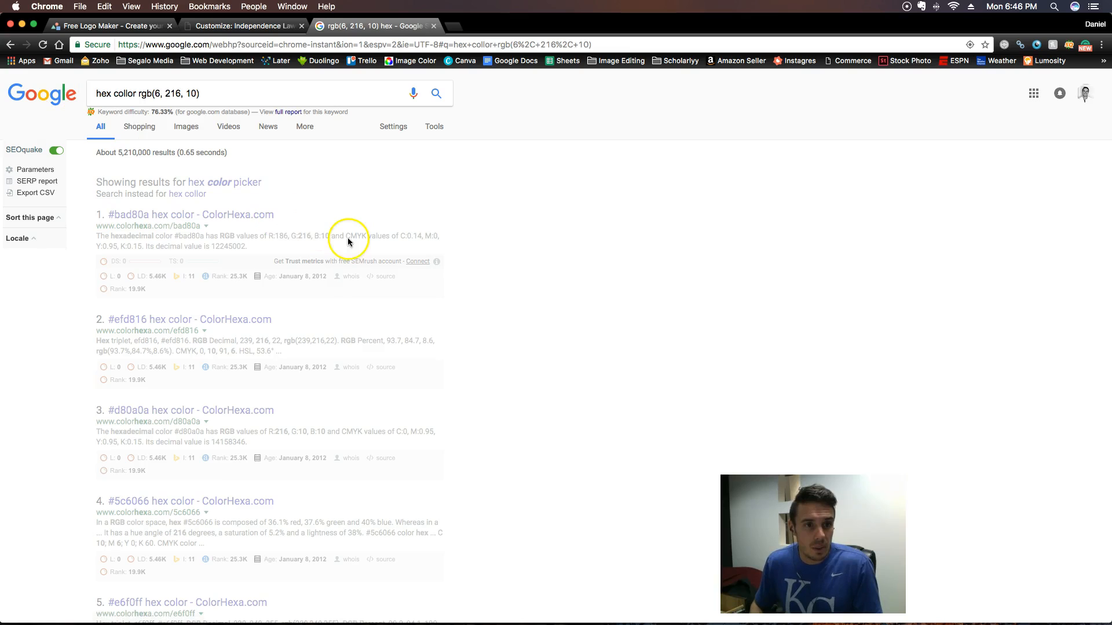
# - Open the ColorHexa result for #bad80a in a separate tab and examine its color conversion values
pyautogui.keyDown('super'); pyautogui.click(165, 220); pyautogui.keyUp('super')
pyautogui.click(534, 26)
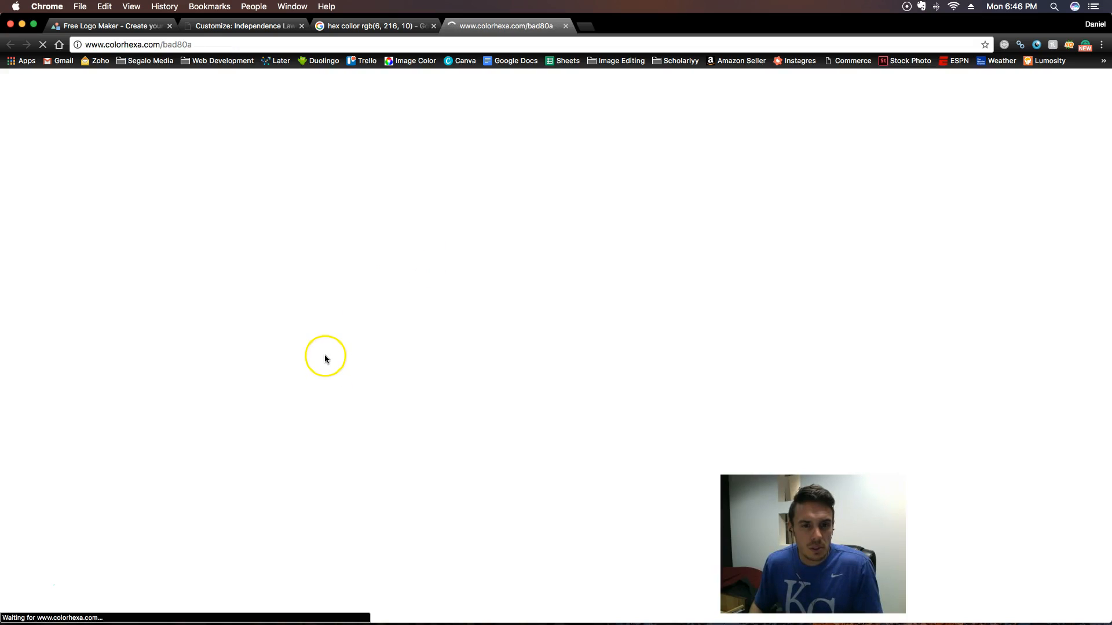
pyautogui.scroll(-5, 194, 336)
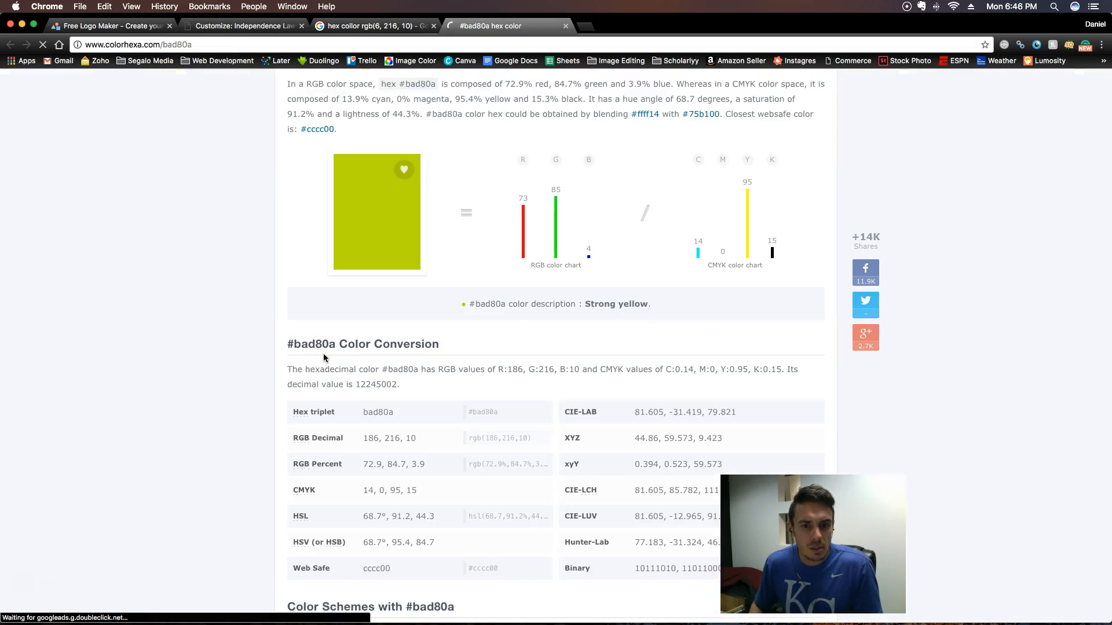
# - Open ColorHexa's page for the related green #53d80a and copy its hex code
pyautogui.scroll(-5, 194, 337)
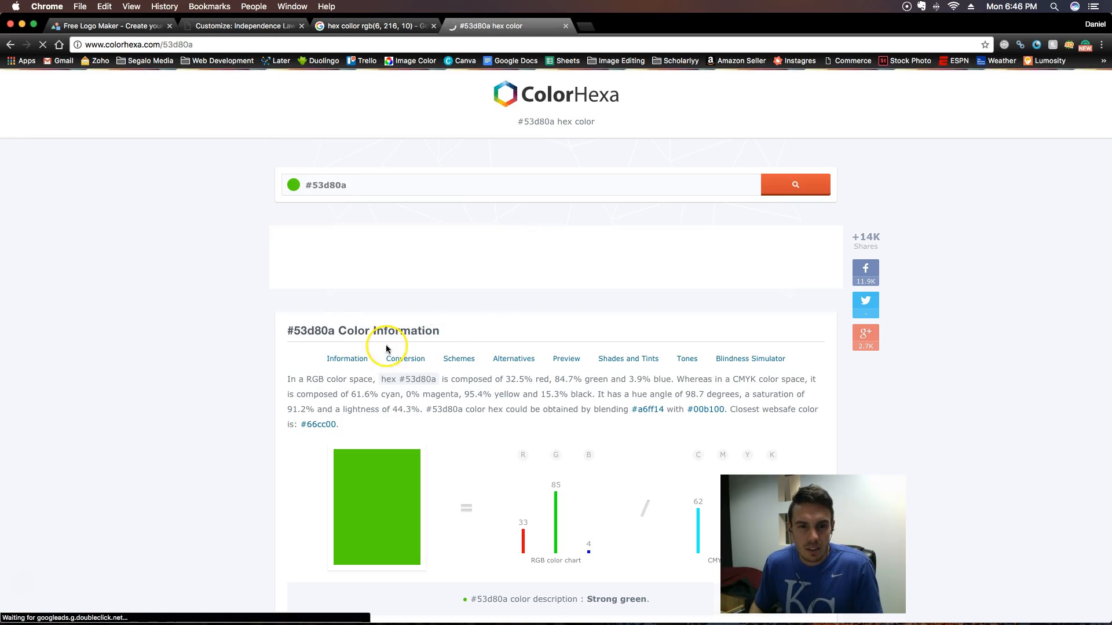
pyautogui.moveTo(360, 186); pyautogui.dragTo(316, 185)
pyautogui.press('super+c')
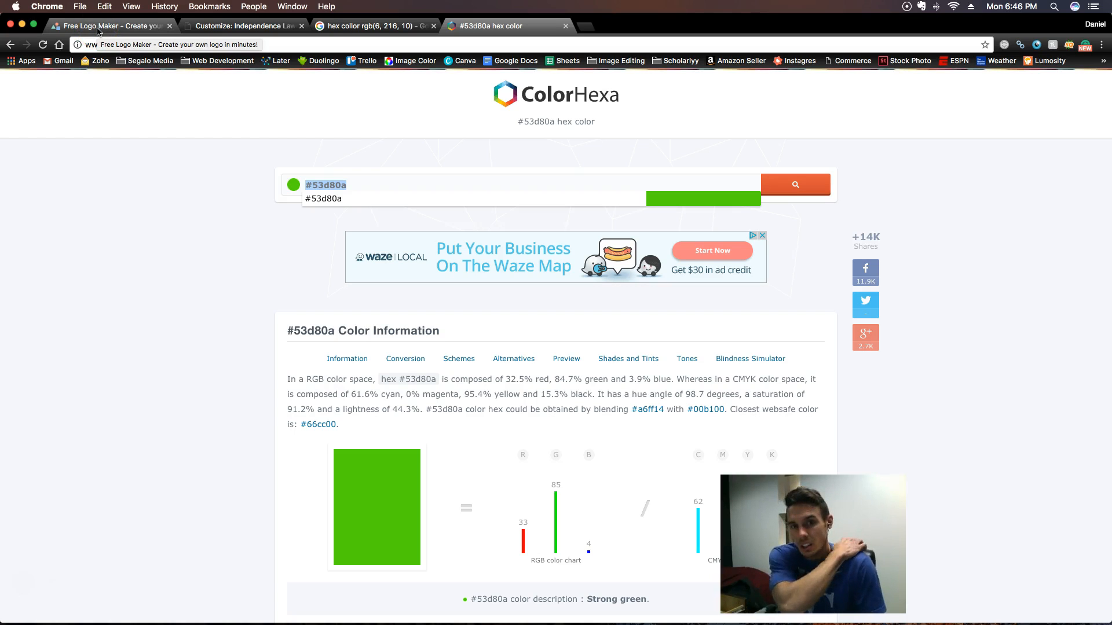
# - Set the website's Button Background color to #53d80a in the customizer
pyautogui.click(217, 27)
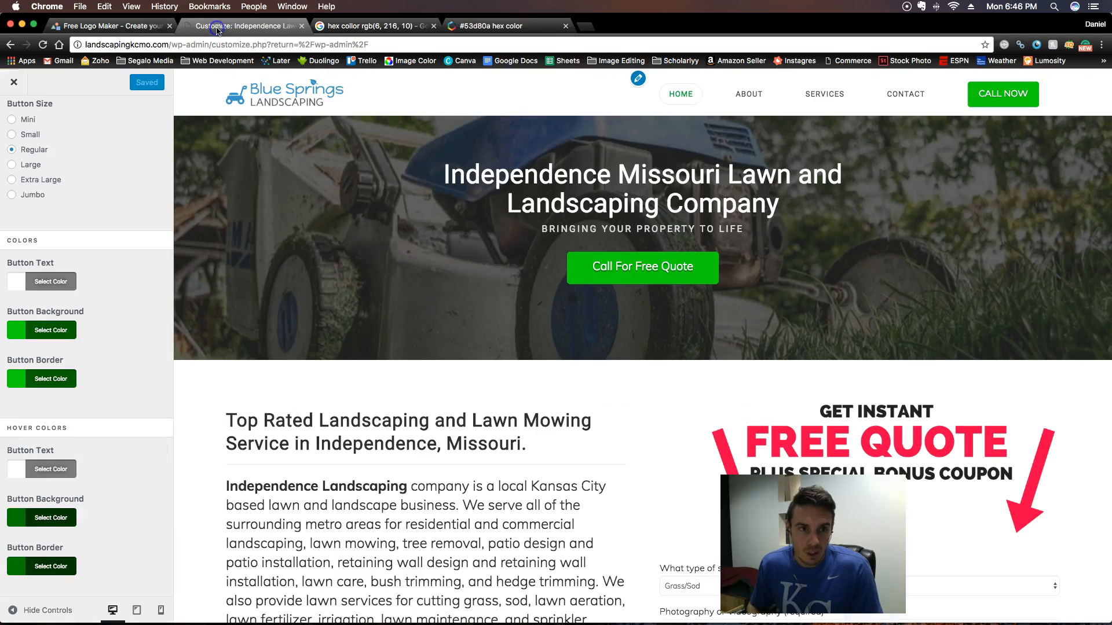
pyautogui.click(67, 340)
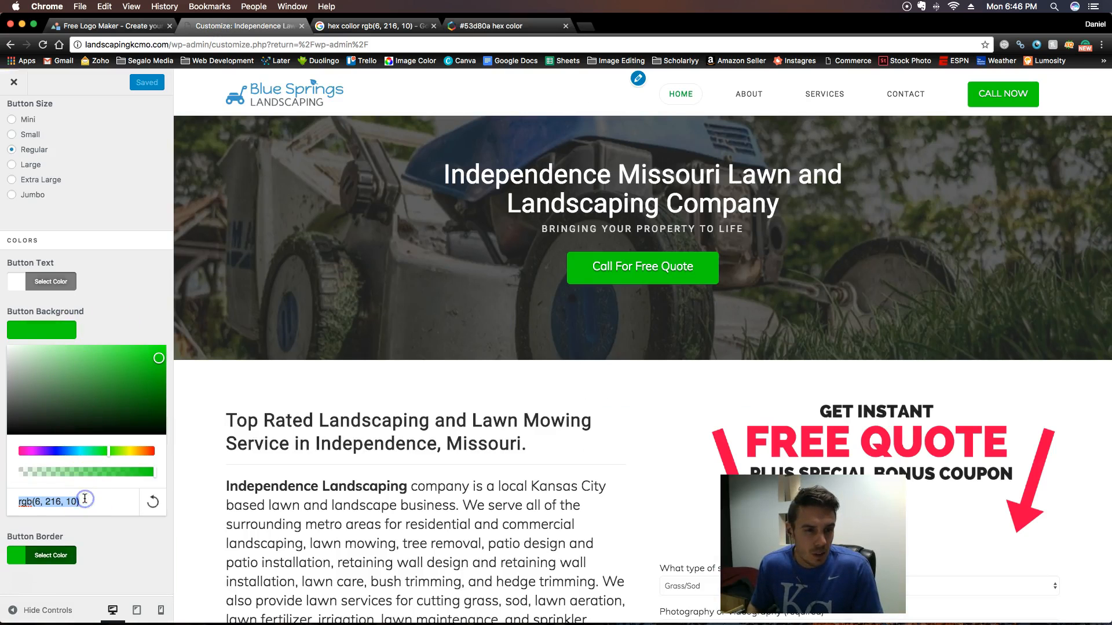
pyautogui.press('super+v')
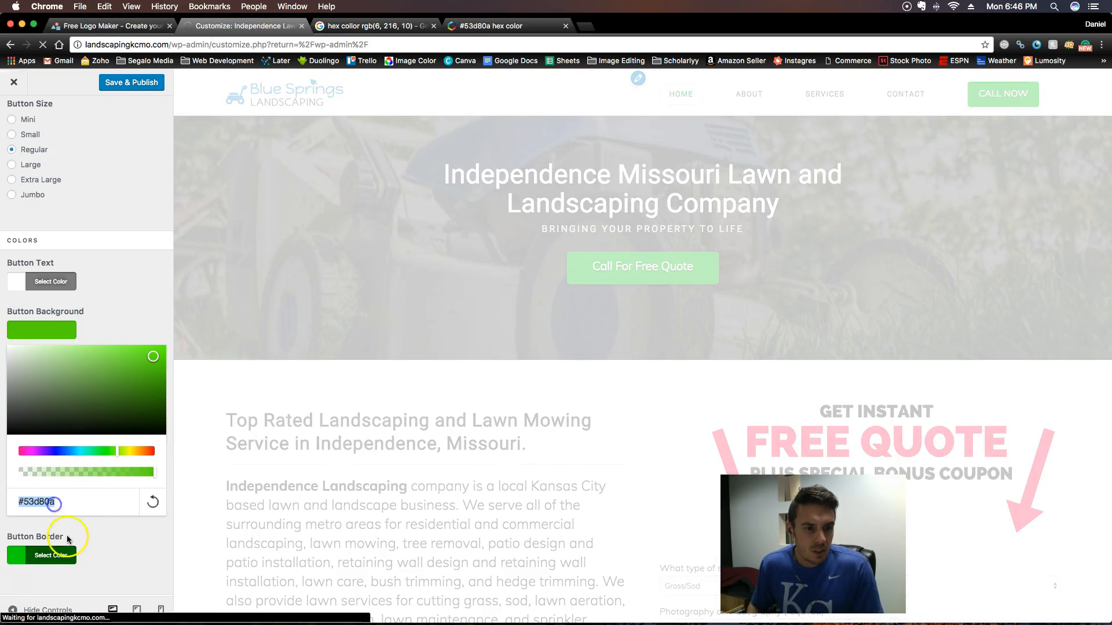
# - Set the Button Border color to #53d80a, and save and publish the customizer changes
pyautogui.click(67, 553)
pyautogui.scroll(-5, 76, 451)
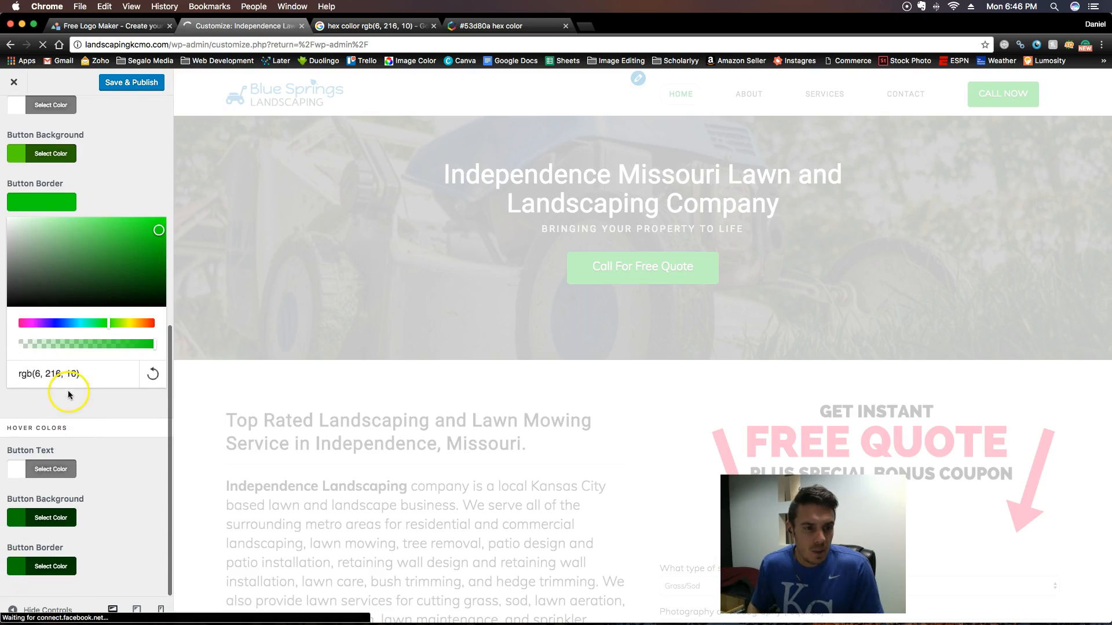
pyautogui.click(70, 374)
pyautogui.press('super+v')
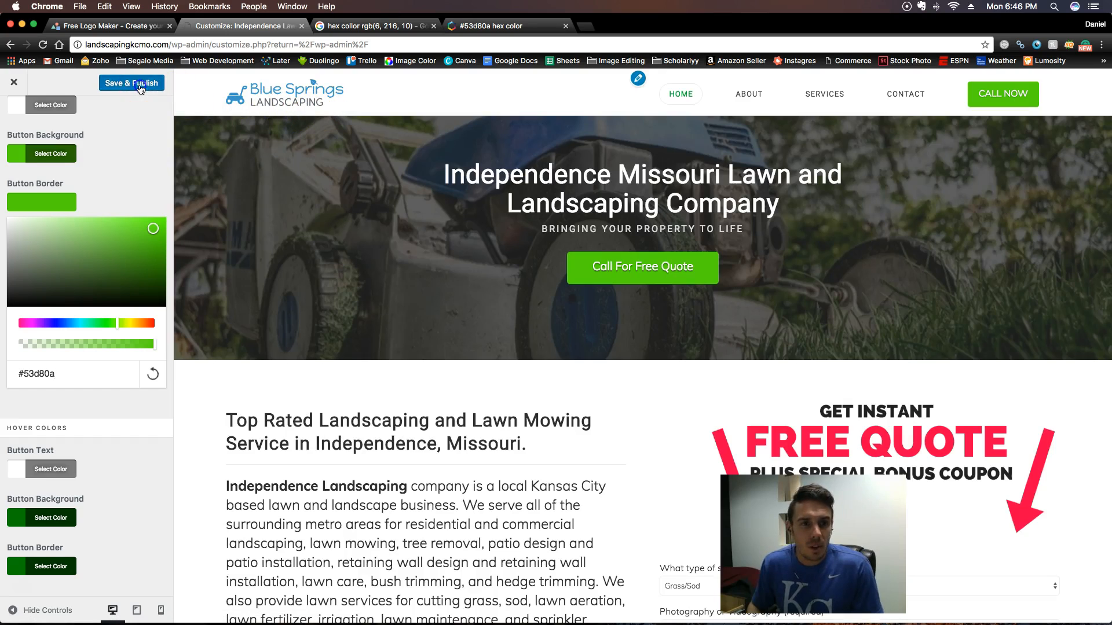
pyautogui.click(137, 83)
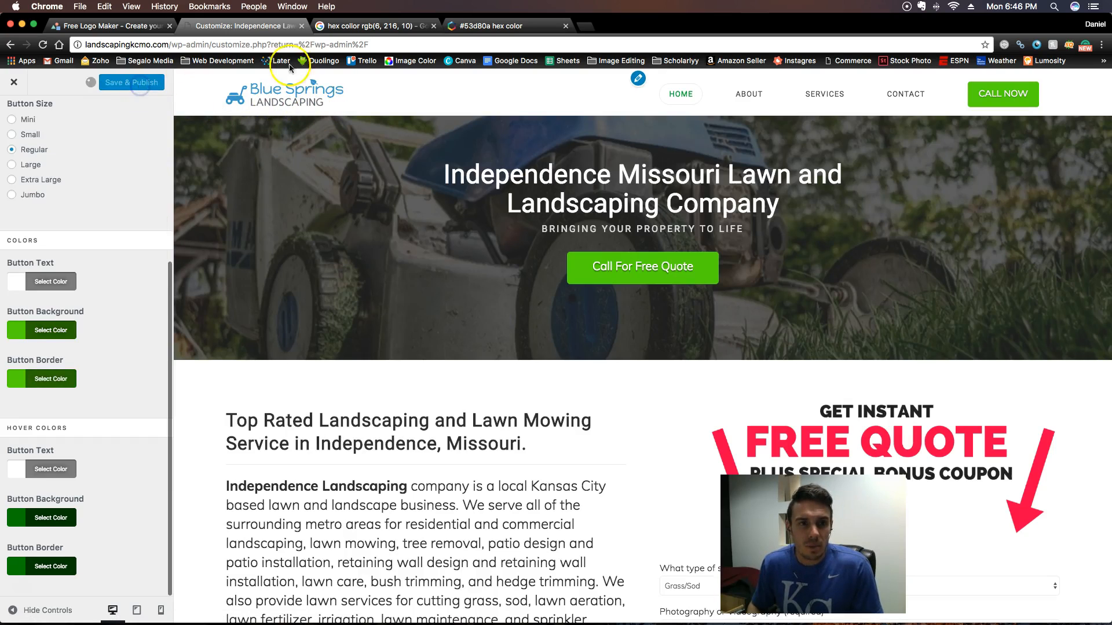
# - Switch back to LogoMakr and recolor the roach icon with the hex code 53d80a
pyautogui.click(372, 26)
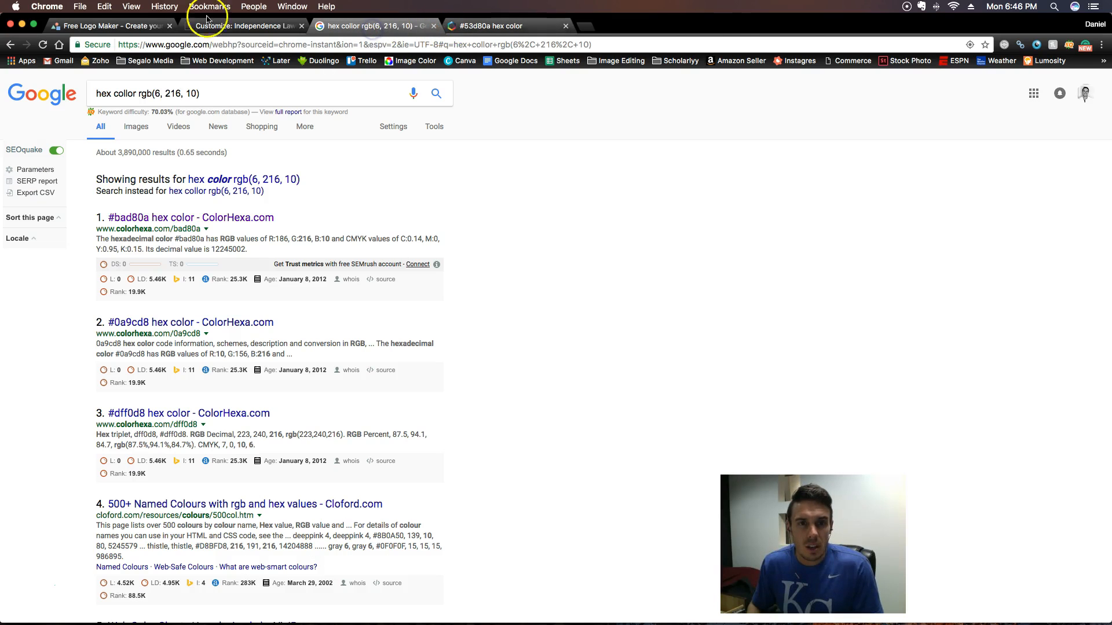
pyautogui.click(104, 26)
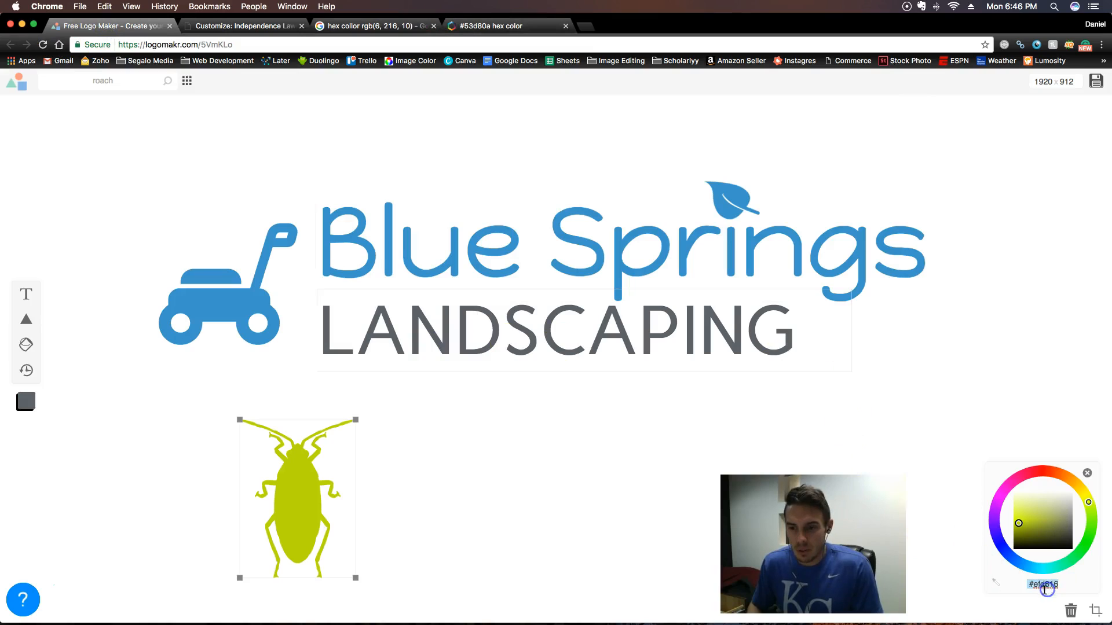
pyautogui.press('super+v')
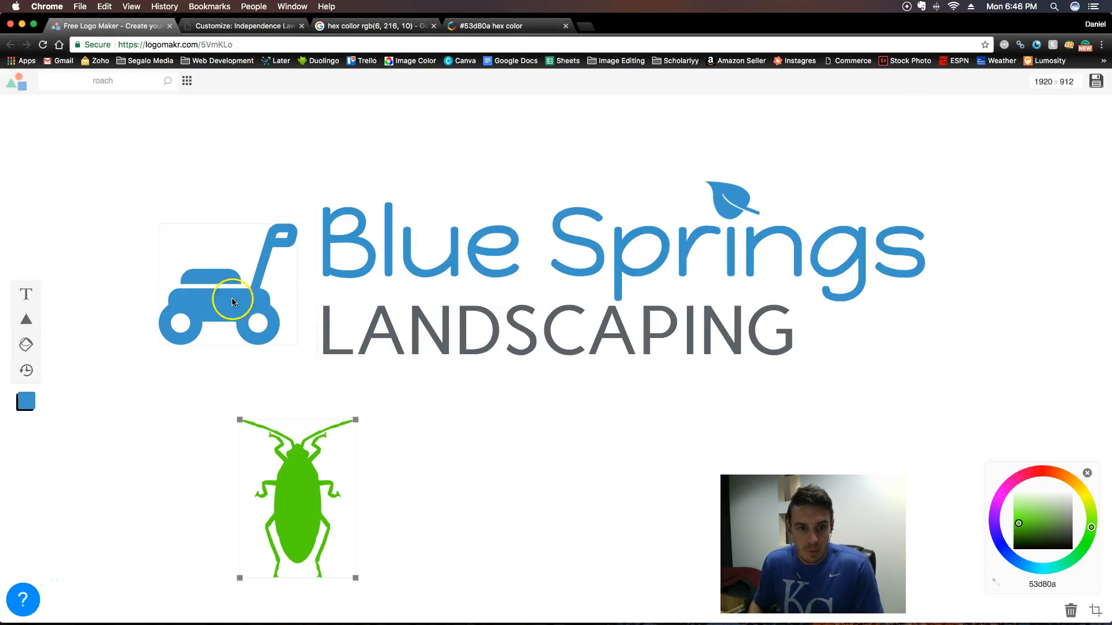
pyautogui.click(232, 301)
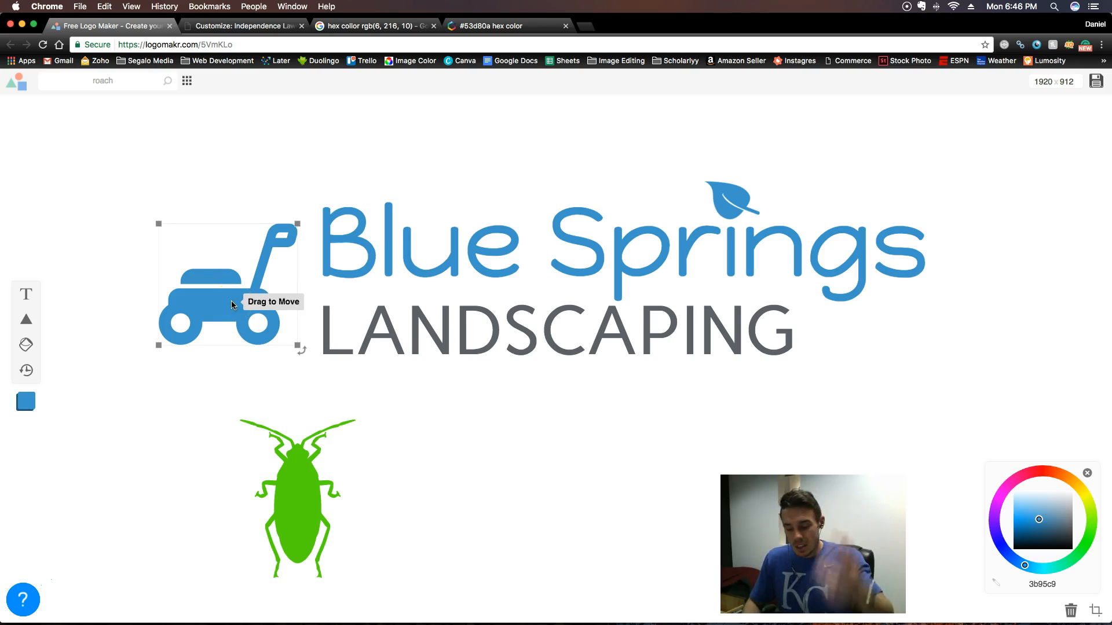
# - Move the roach icon to below the LANDSCAPING text and delete it from the logo
pyautogui.click(303, 499)
pyautogui.click(355, 566)
pyautogui.click(295, 499)
pyautogui.moveTo(305, 496); pyautogui.dragTo(522, 477)
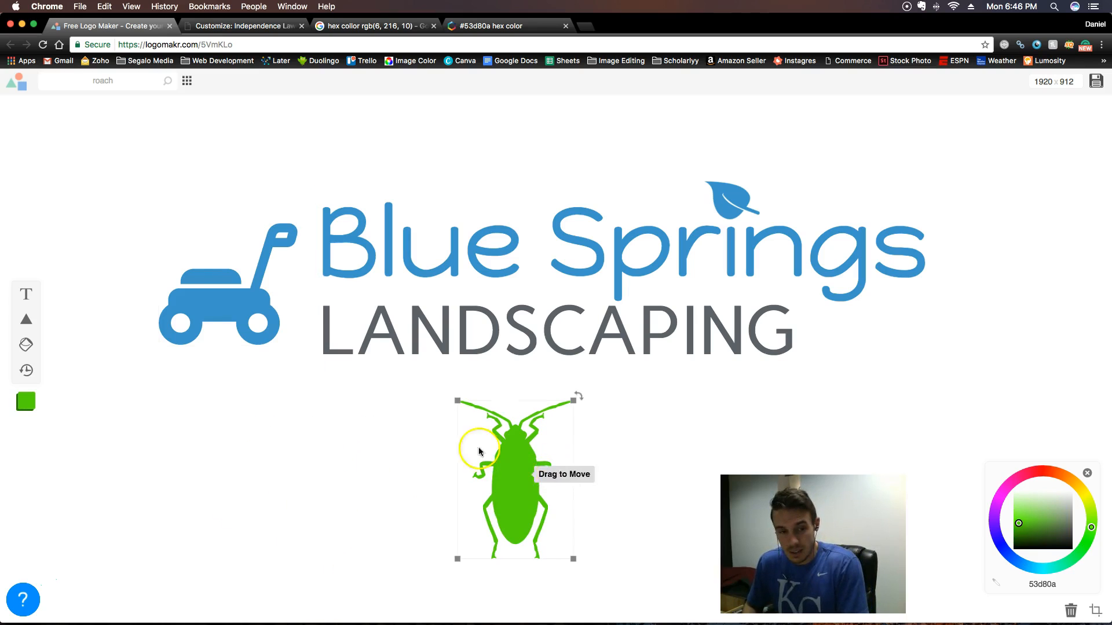
pyautogui.press('BackSpace')
# - Recolor the lawn mower icon with the hex code 53d80a
pyautogui.click(252, 318)
pyautogui.click(224, 314)
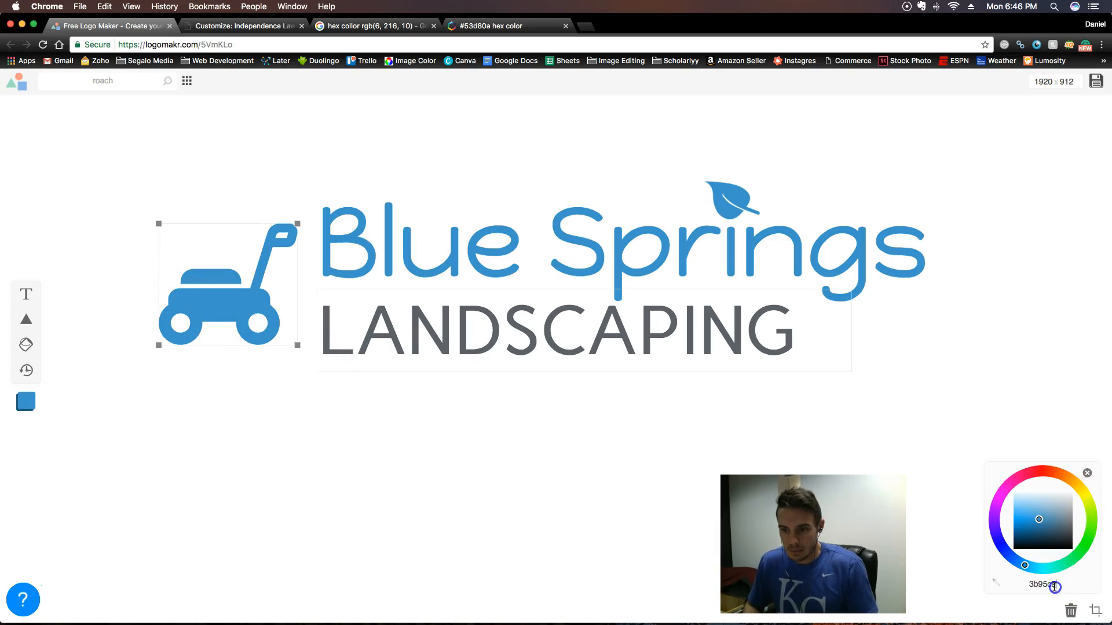
pyautogui.press('super+v')
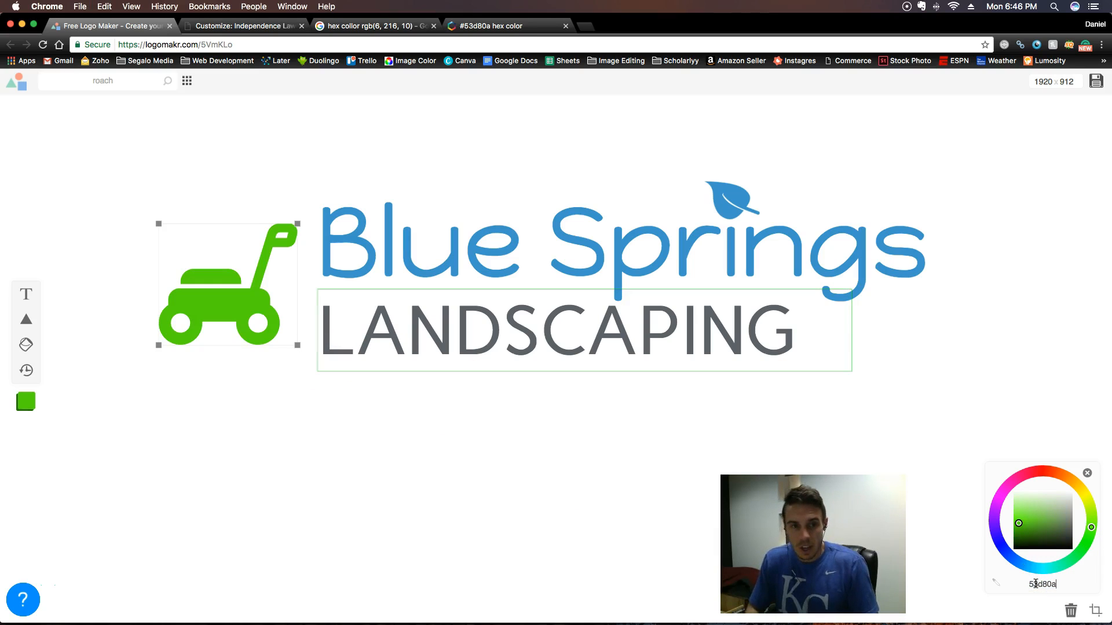
# - Replace the "Blue Springs" text with "Independence" and move it clear of the mower, aligned with the start of LANDSCAPING
pyautogui.click(491, 231)
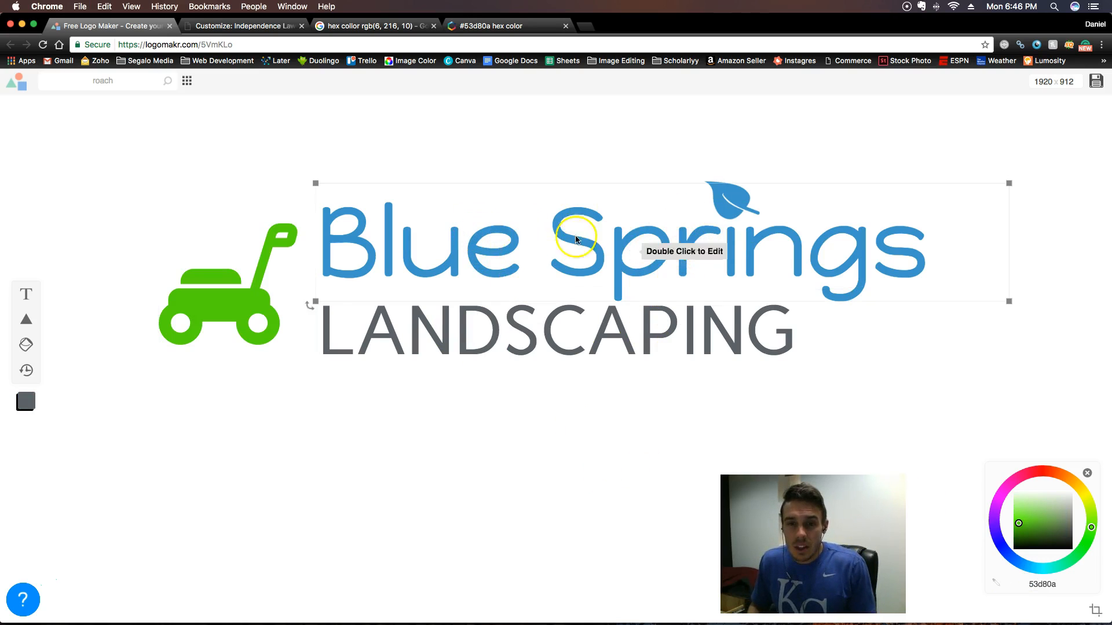
pyautogui.doubleClick(456, 256)
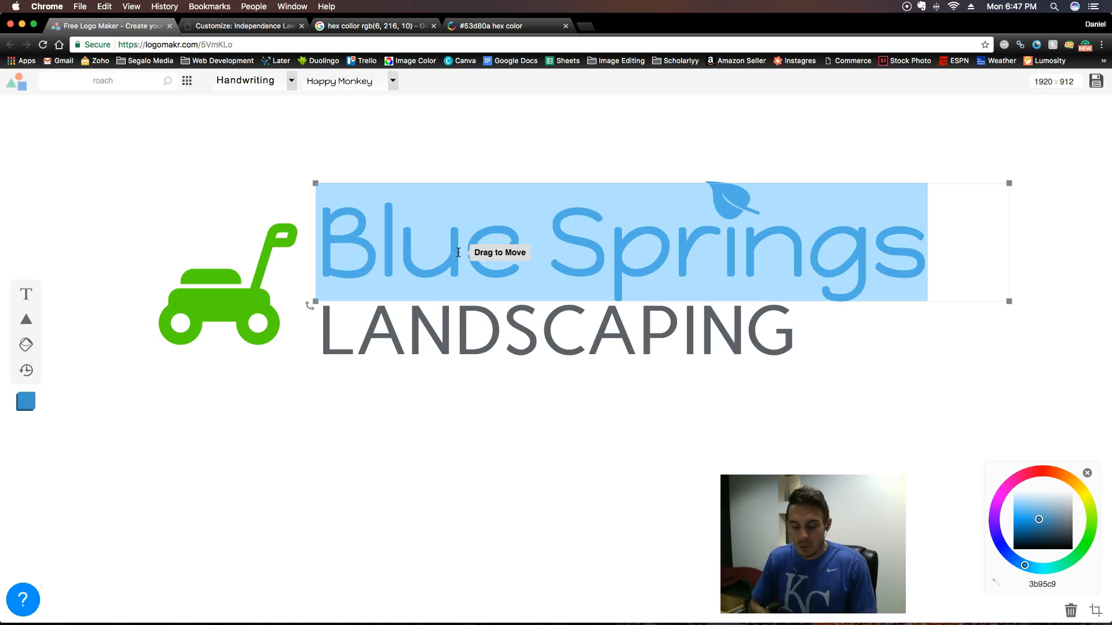
pyautogui.write('I')
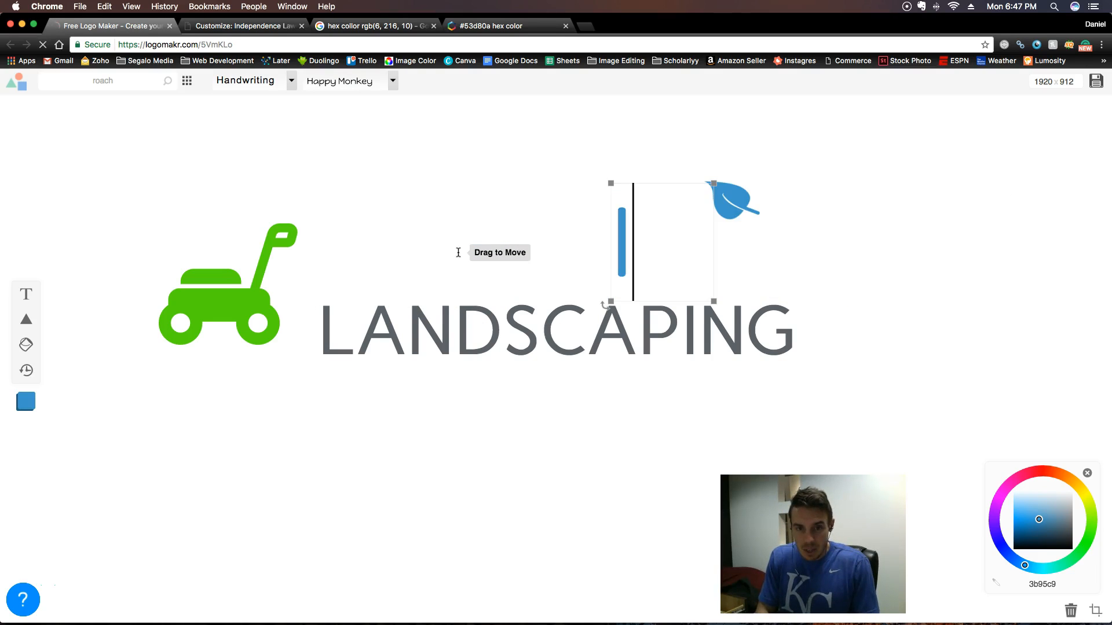
pyautogui.write('ndep')
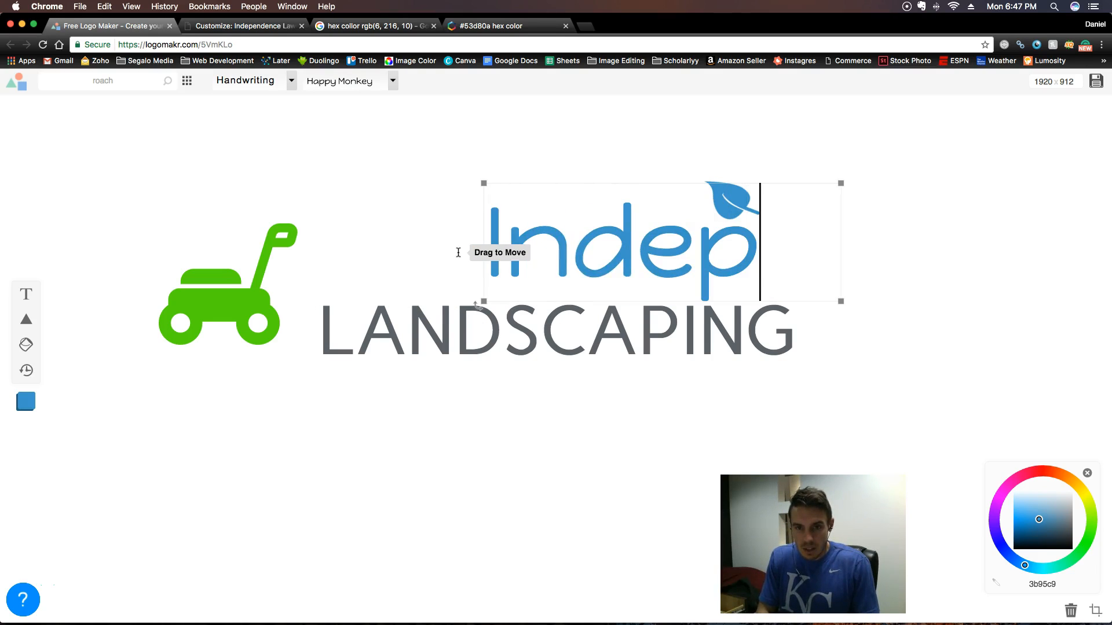
pyautogui.write('endence')
pyautogui.scroll(-3, 455, 267)
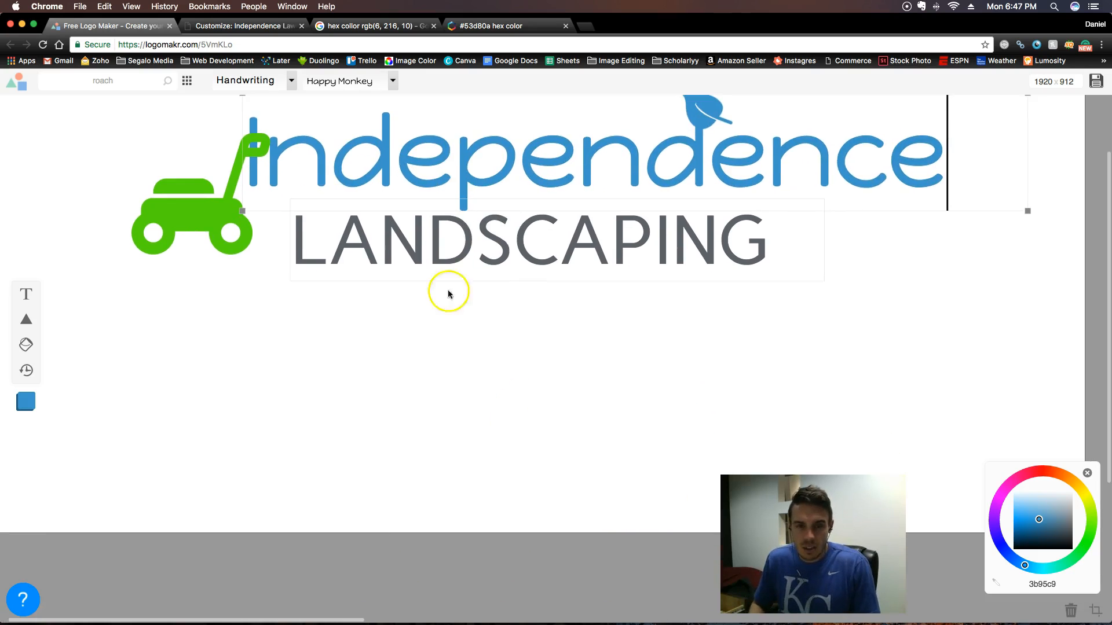
pyautogui.scroll(3, 546, 393)
pyautogui.hscroll(1, 546, 392)
pyautogui.hscroll(-2, 552, 395)
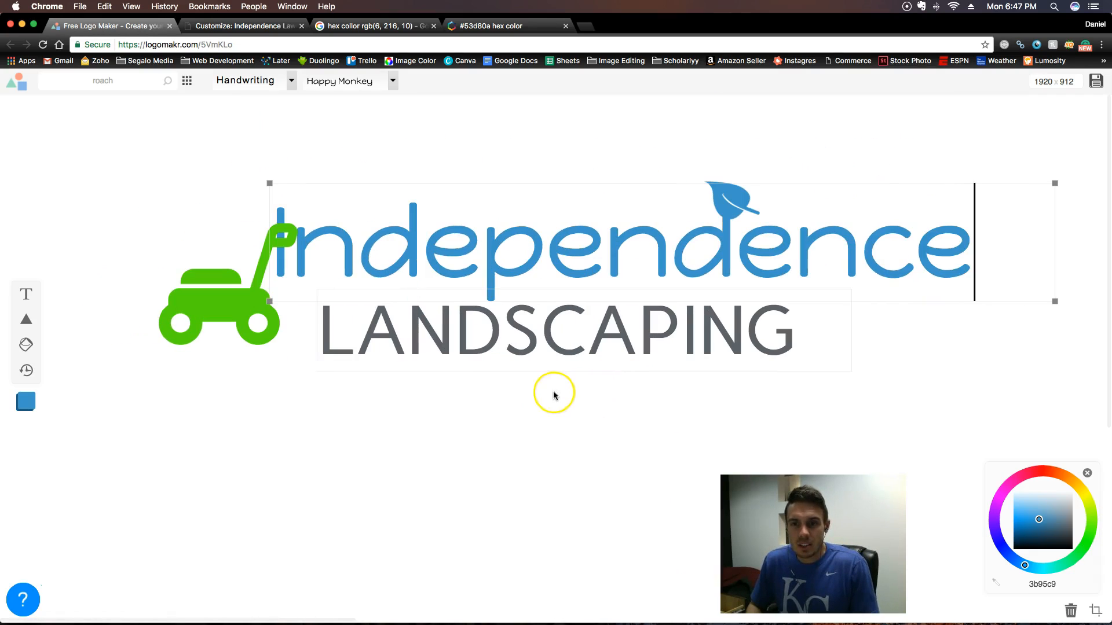
pyautogui.click(530, 438)
pyautogui.moveTo(530, 263); pyautogui.dragTo(578, 262)
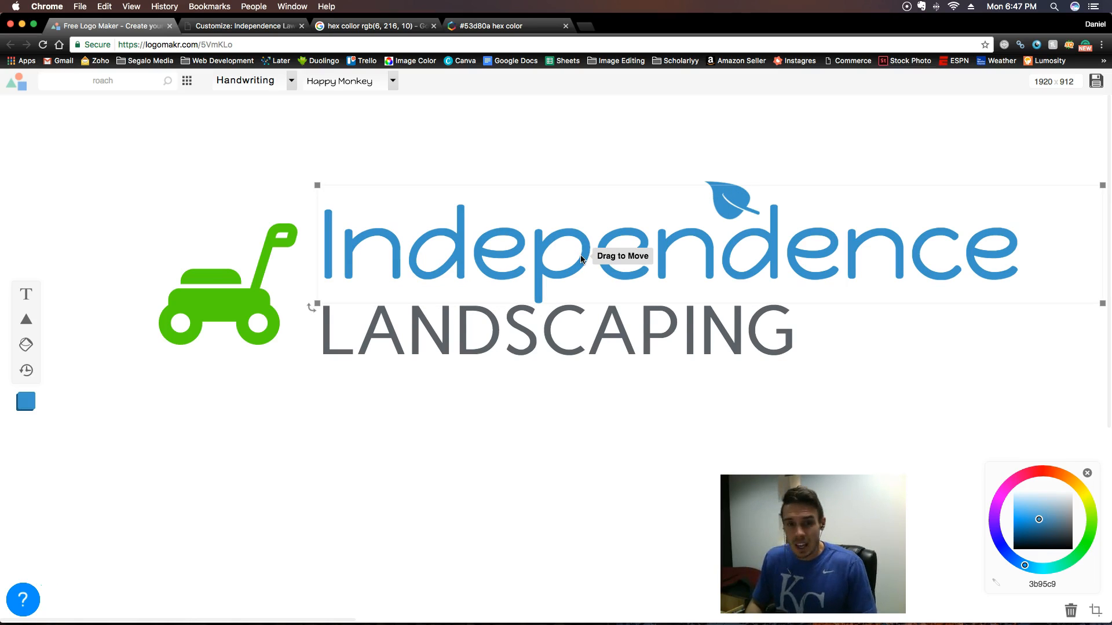
# - Move the blue leaf icon up off the "Independence" text and delete it from the logo
pyautogui.click(733, 194)
pyautogui.moveTo(733, 195); pyautogui.dragTo(722, 183)
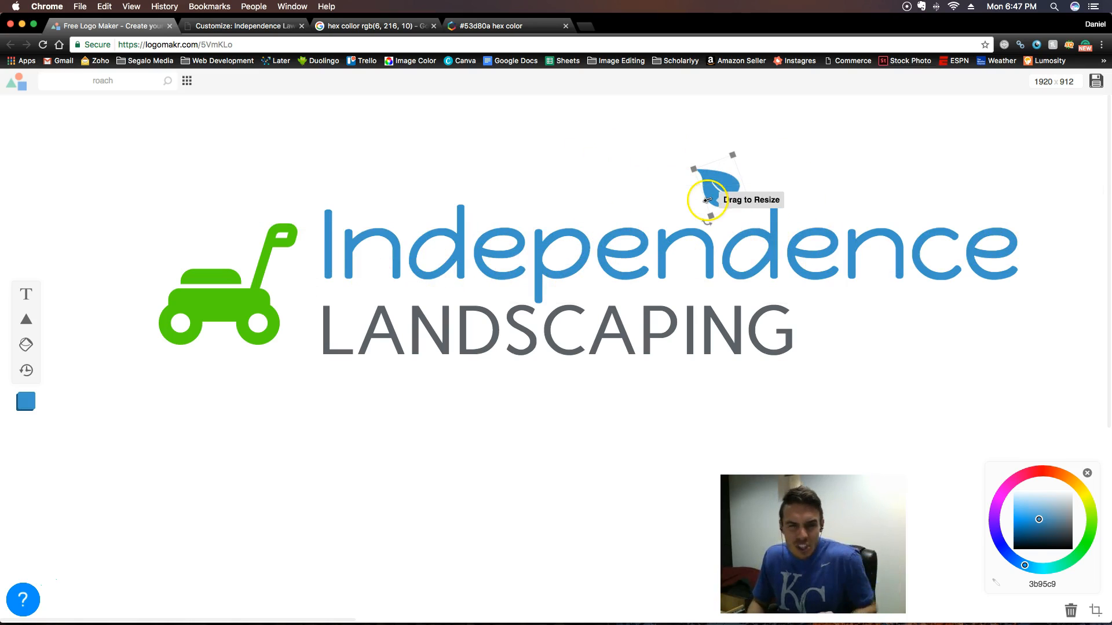
pyautogui.moveTo(716, 187); pyautogui.dragTo(674, 162)
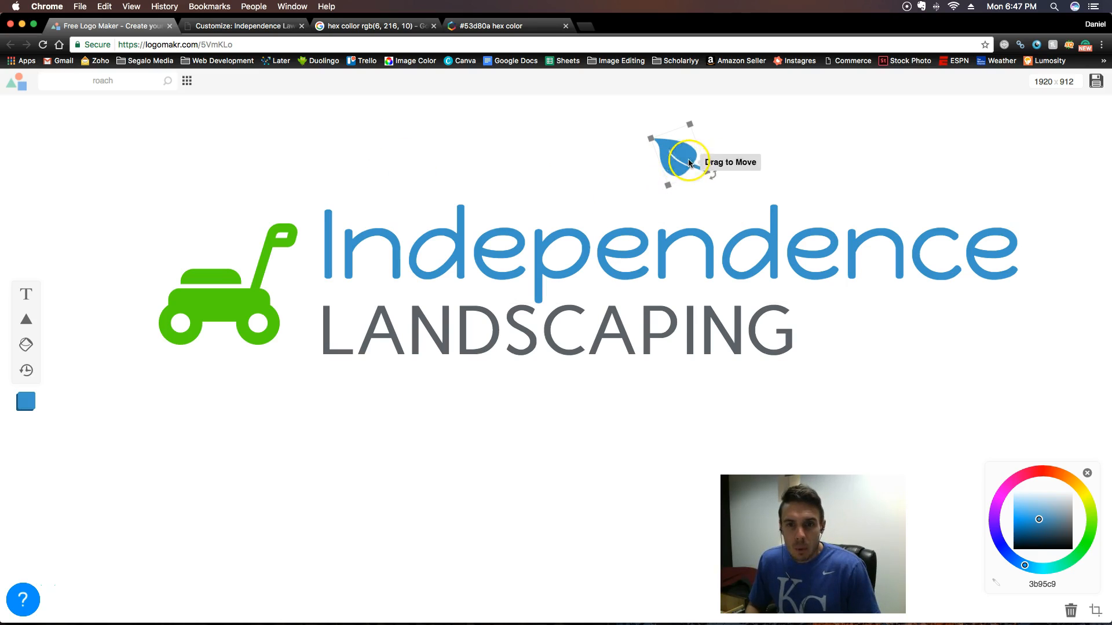
pyautogui.press('BackSpace')
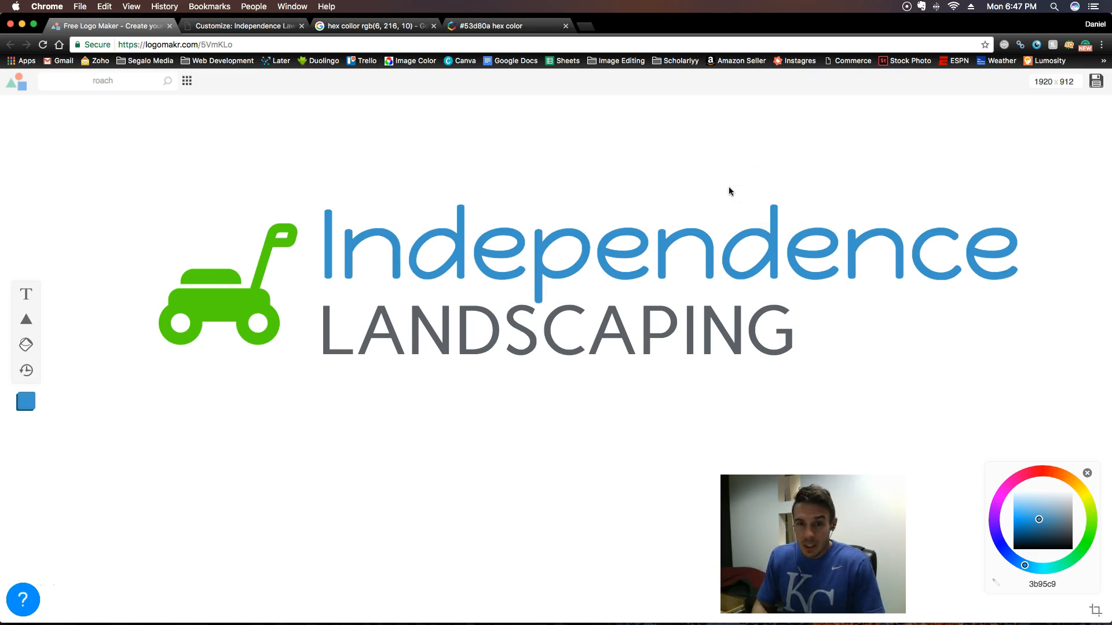
# - Try the Handwriting fonts Averia Sans Libre, Margarine and Delius on the "Independence" text
pyautogui.click(896, 239)
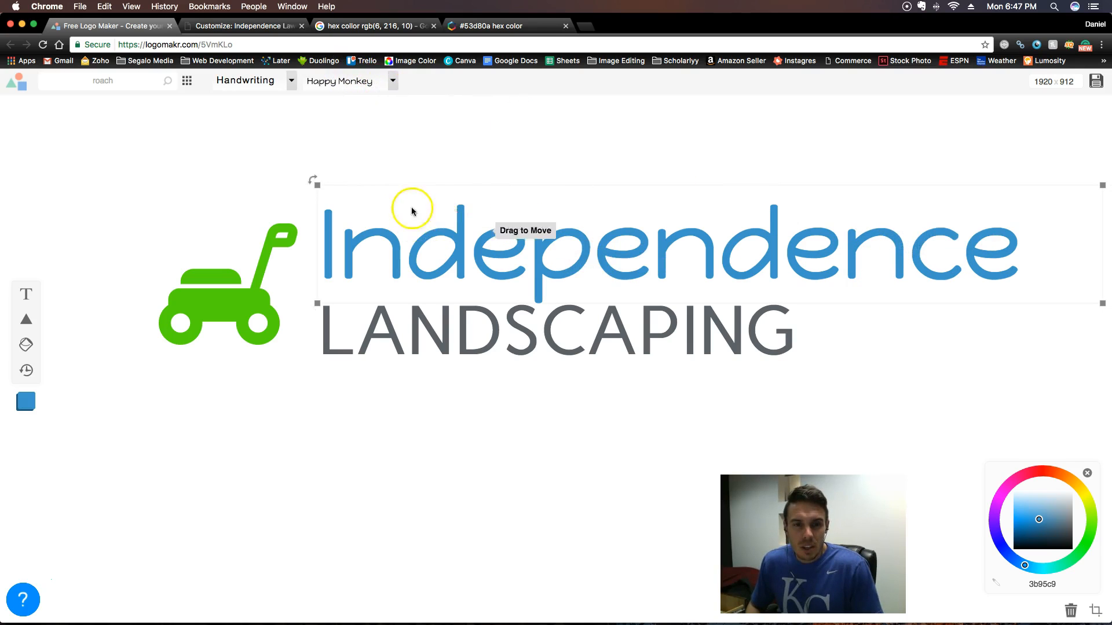
pyautogui.click(393, 83)
pyautogui.click(360, 135)
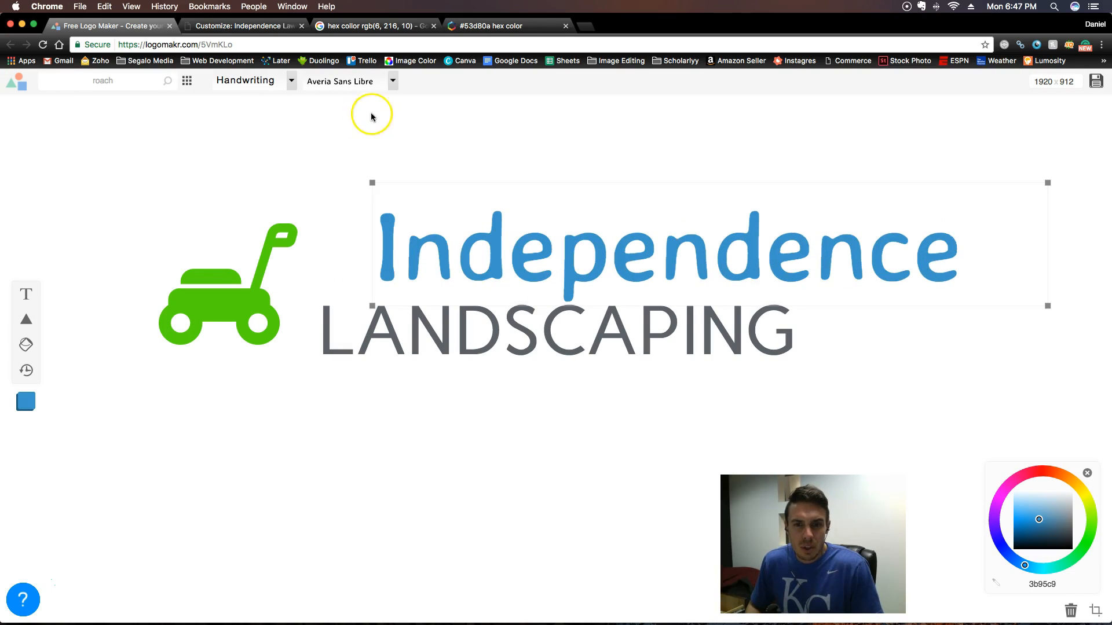
pyautogui.click(392, 83)
pyautogui.scroll(-5, 341, 197)
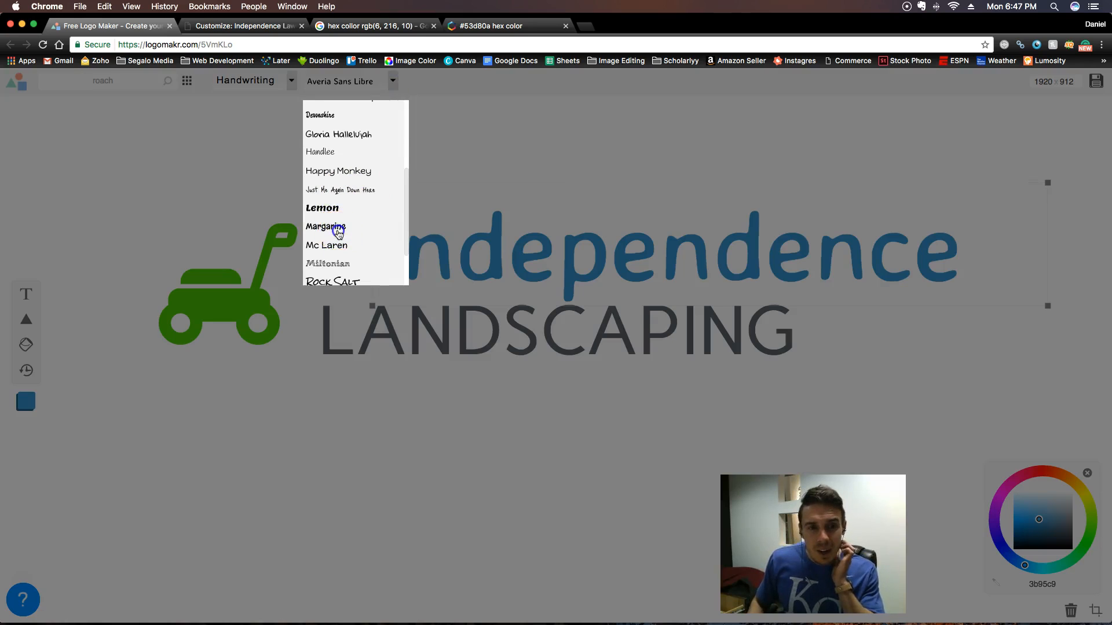
pyautogui.click(338, 233)
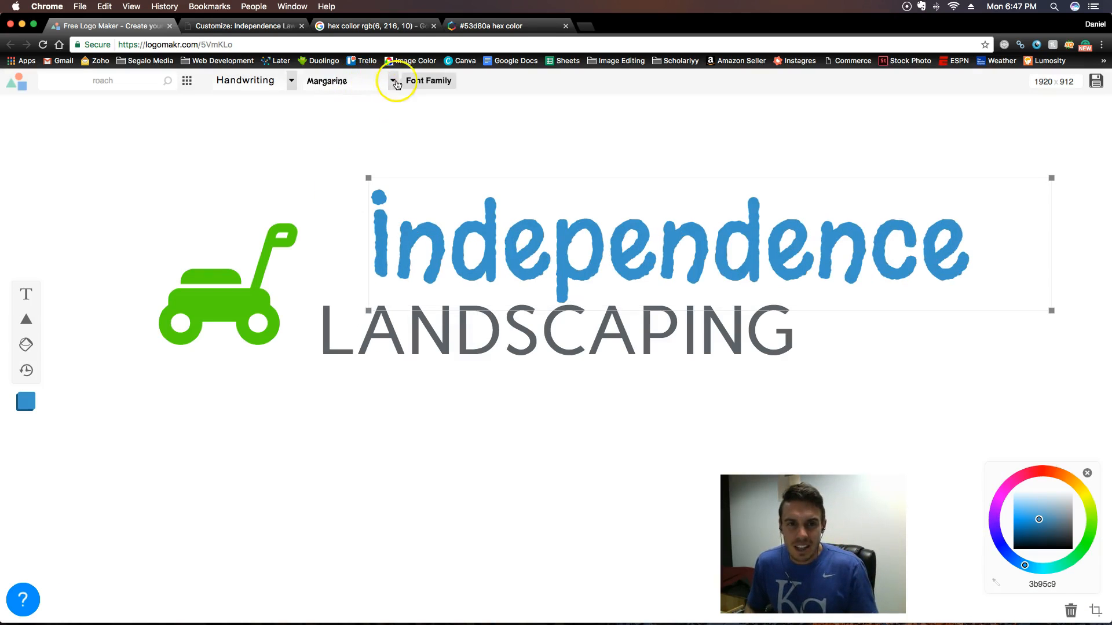
pyautogui.click(390, 82)
pyautogui.scroll(-5, 359, 226)
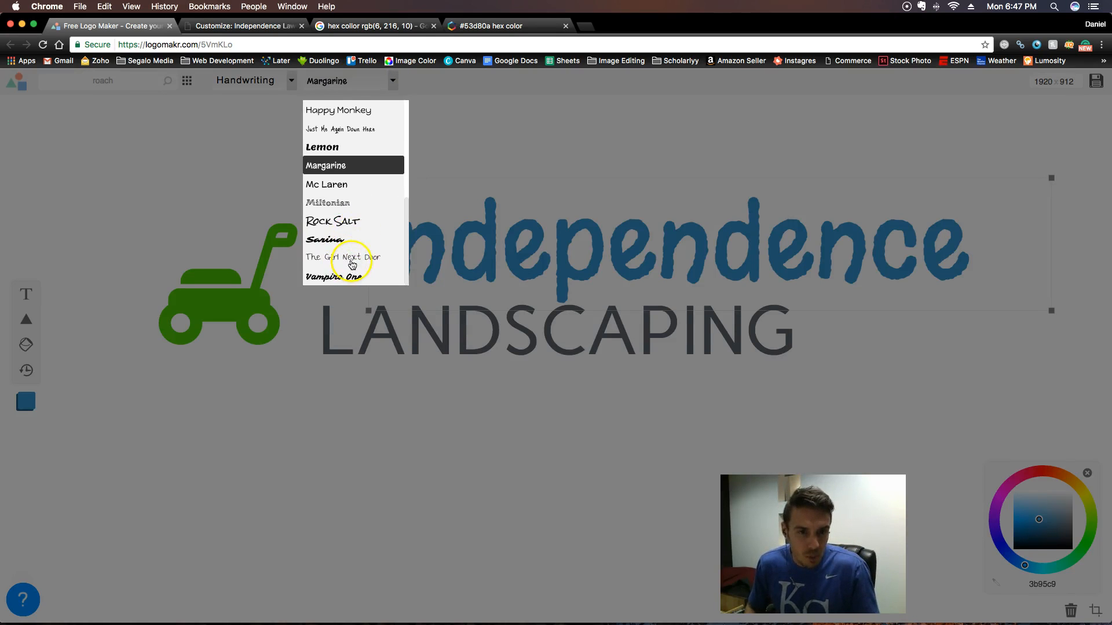
pyautogui.scroll(5, 334, 219)
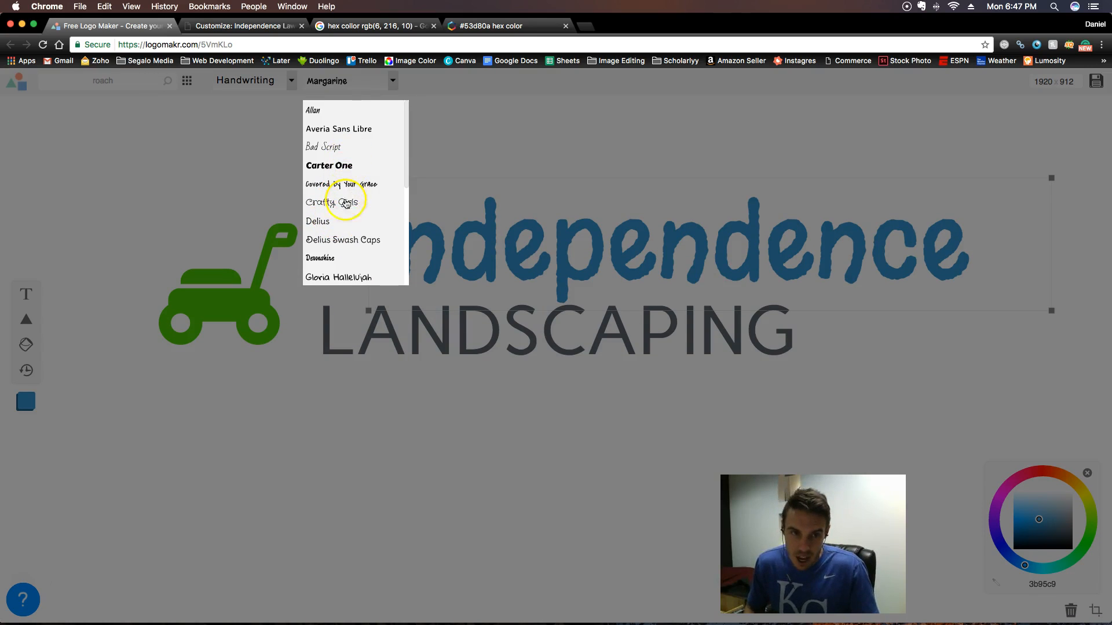
pyautogui.click(348, 226)
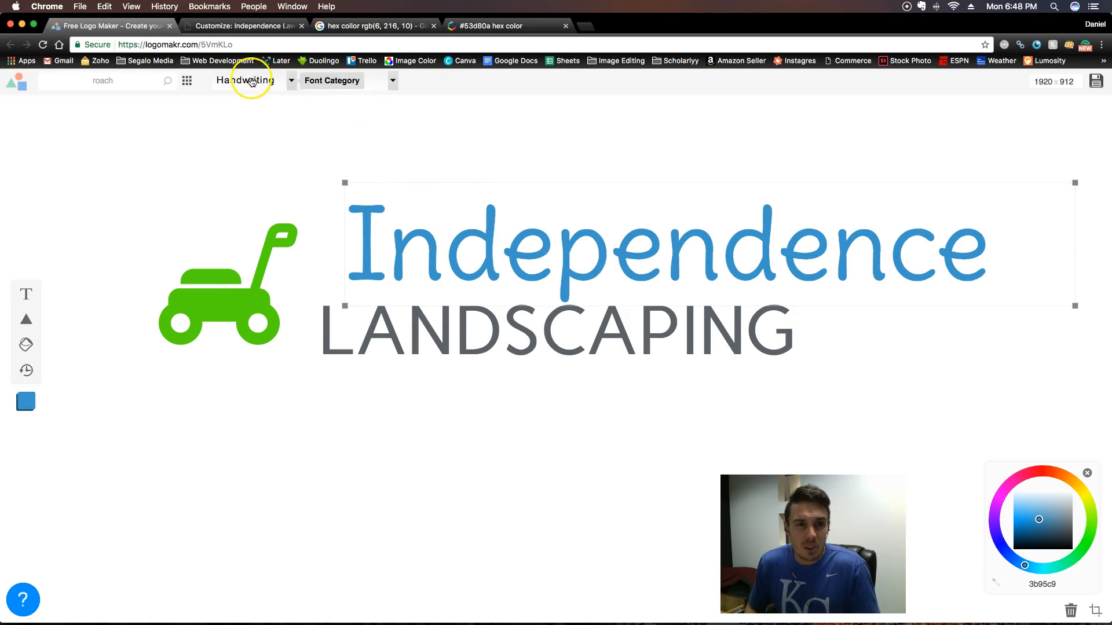
# - Switch the "Independence" text to the Simple & Modern font category and try the Allerta font on it
pyautogui.click(288, 85)
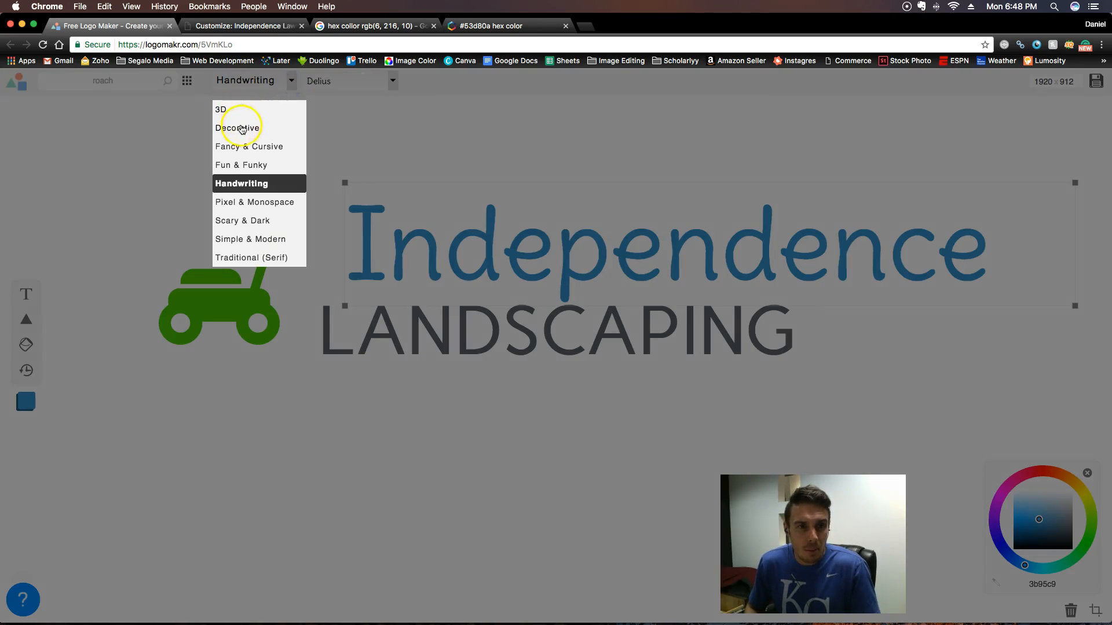
pyautogui.click(243, 241)
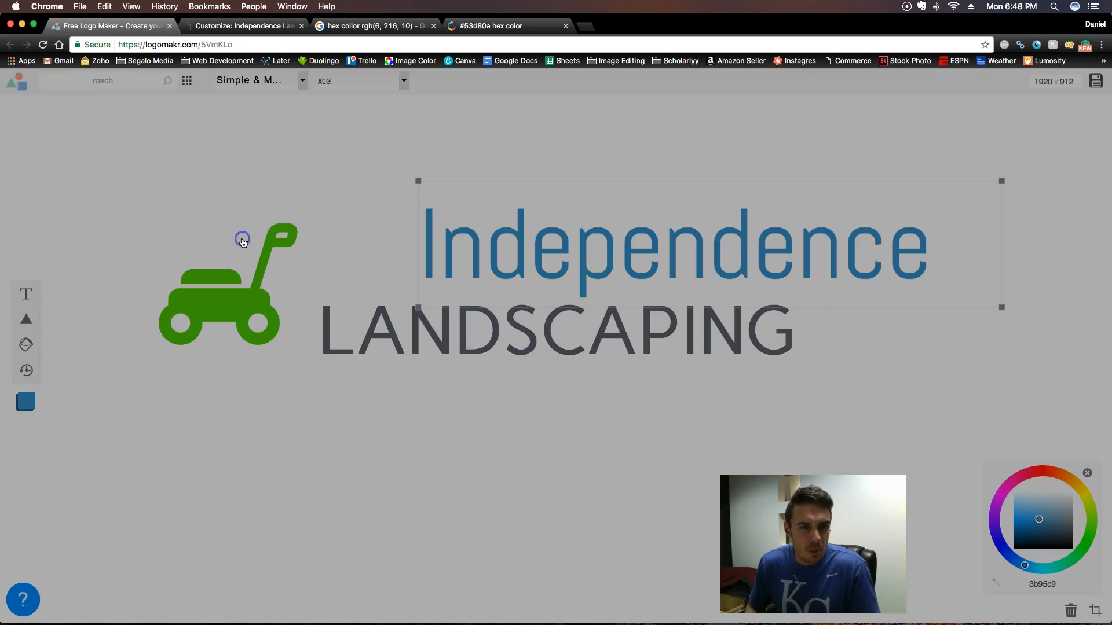
pyautogui.click(401, 82)
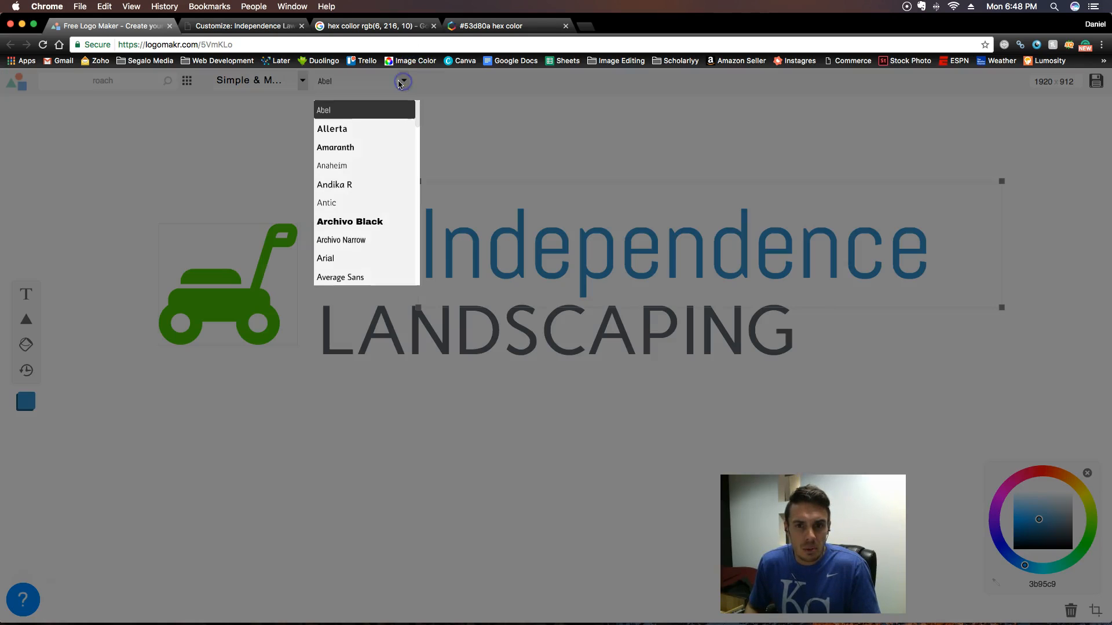
pyautogui.scroll(-1, 365, 210)
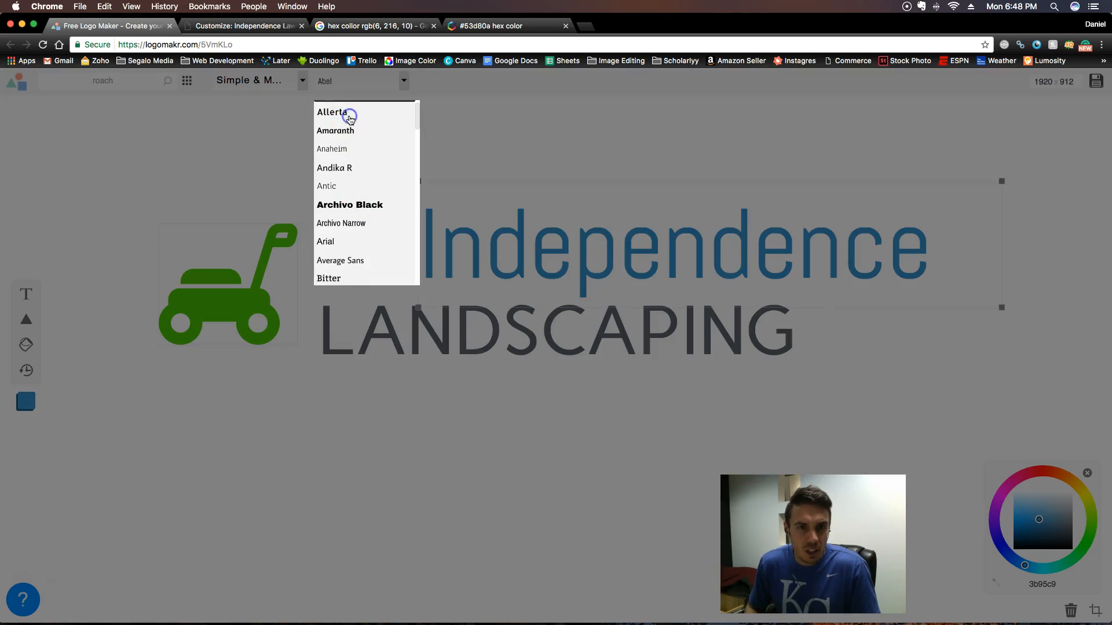
pyautogui.click(349, 117)
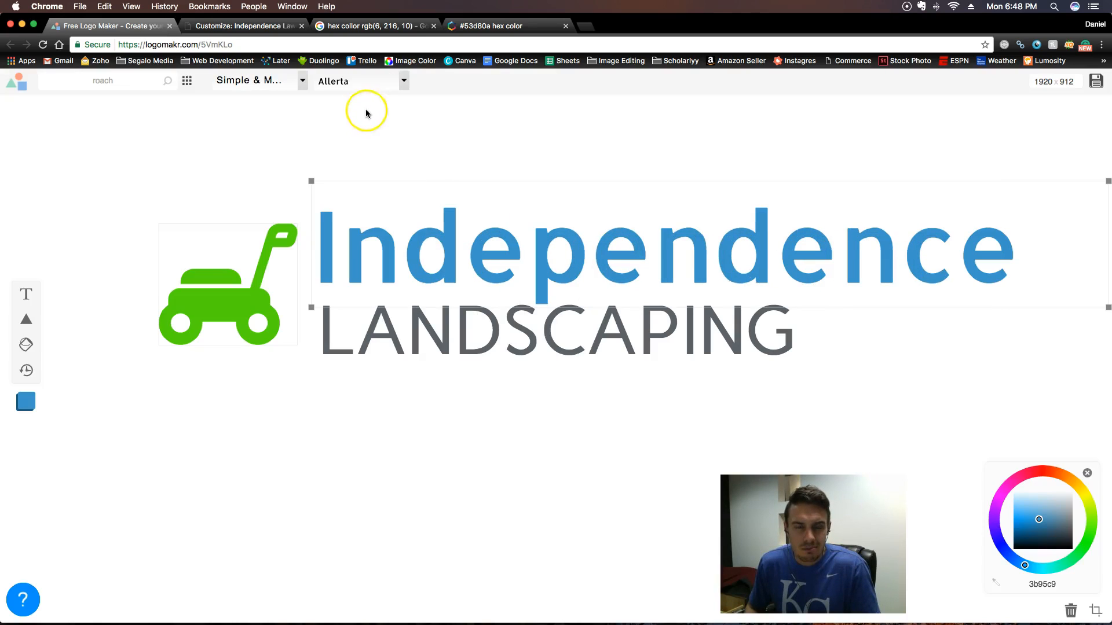
# - Set the "Independence" text to the Ubuntu font and move it directly above the start of LANDSCAPING
pyautogui.click(385, 82)
pyautogui.scroll(-15, 372, 240)
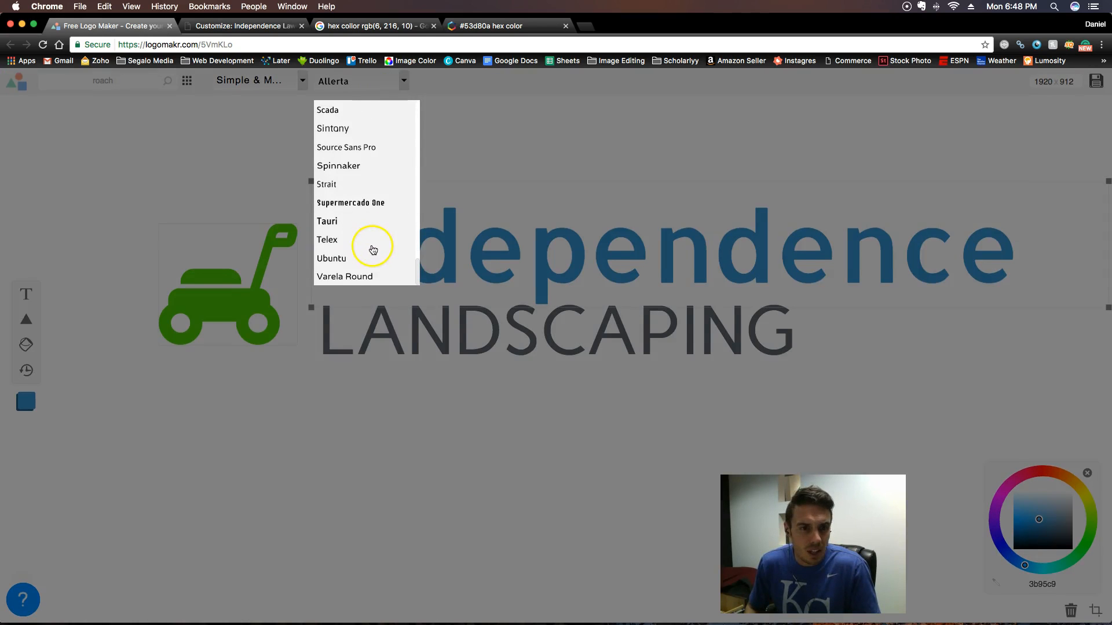
pyautogui.click(337, 262)
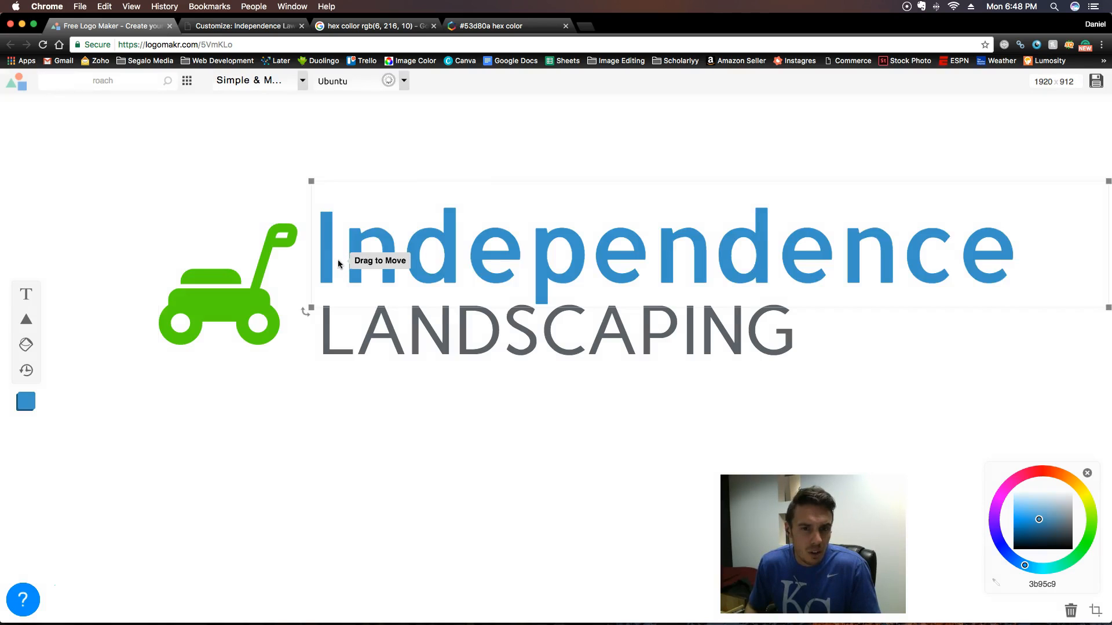
pyautogui.moveTo(637, 260); pyautogui.dragTo(608, 271)
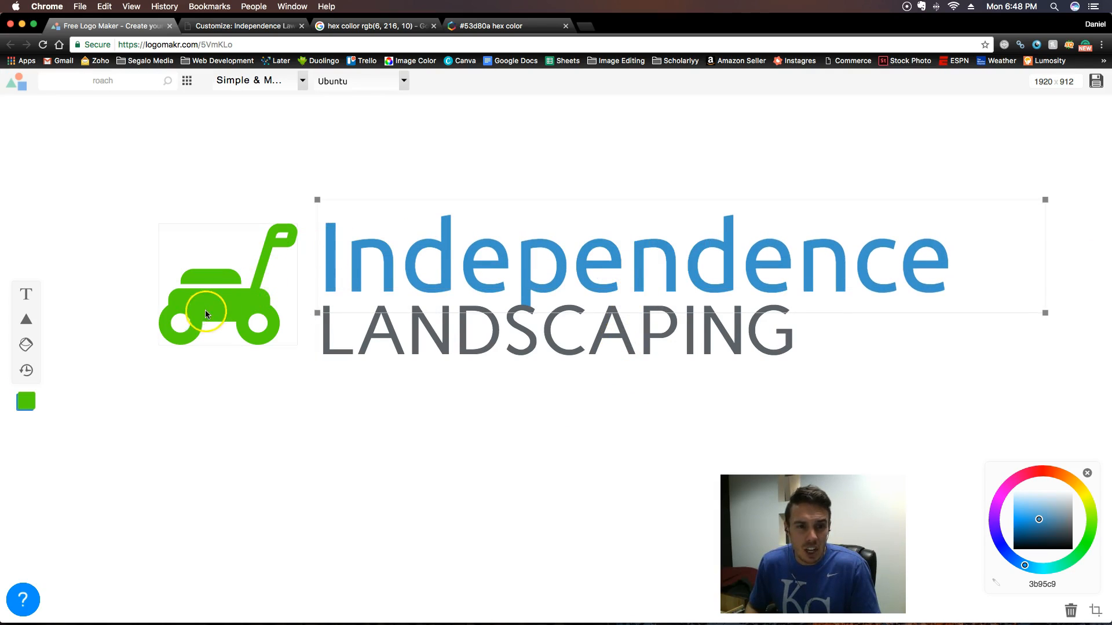
# - Copy the lawn mower's hex color 53d80a and apply it to the "Independence" text
pyautogui.click(224, 303)
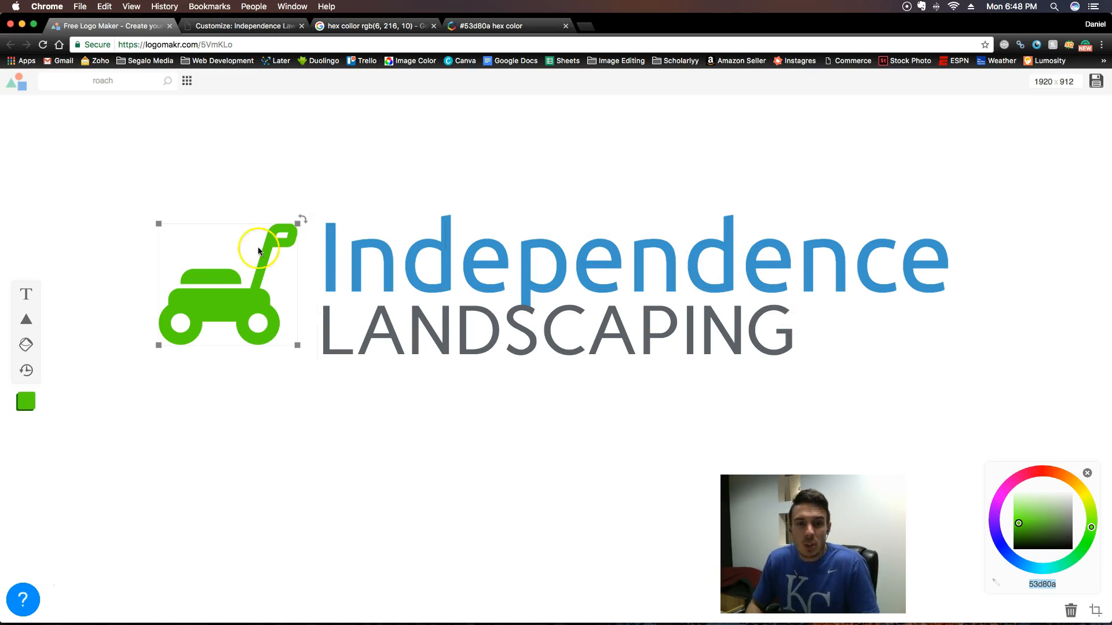
pyautogui.click(548, 209)
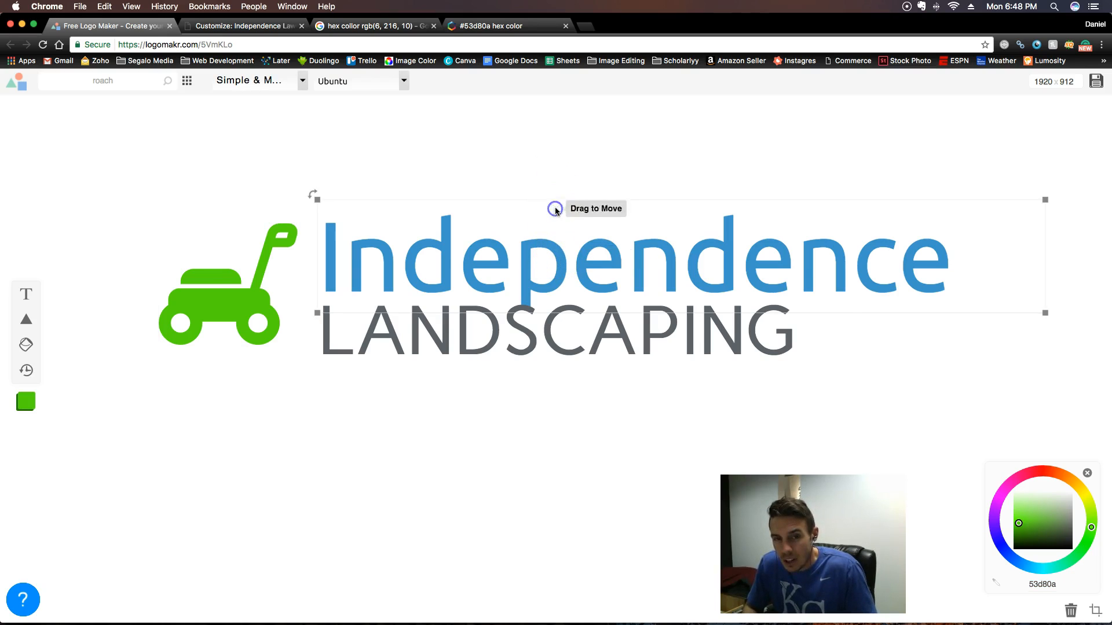
pyautogui.write('53d80a')
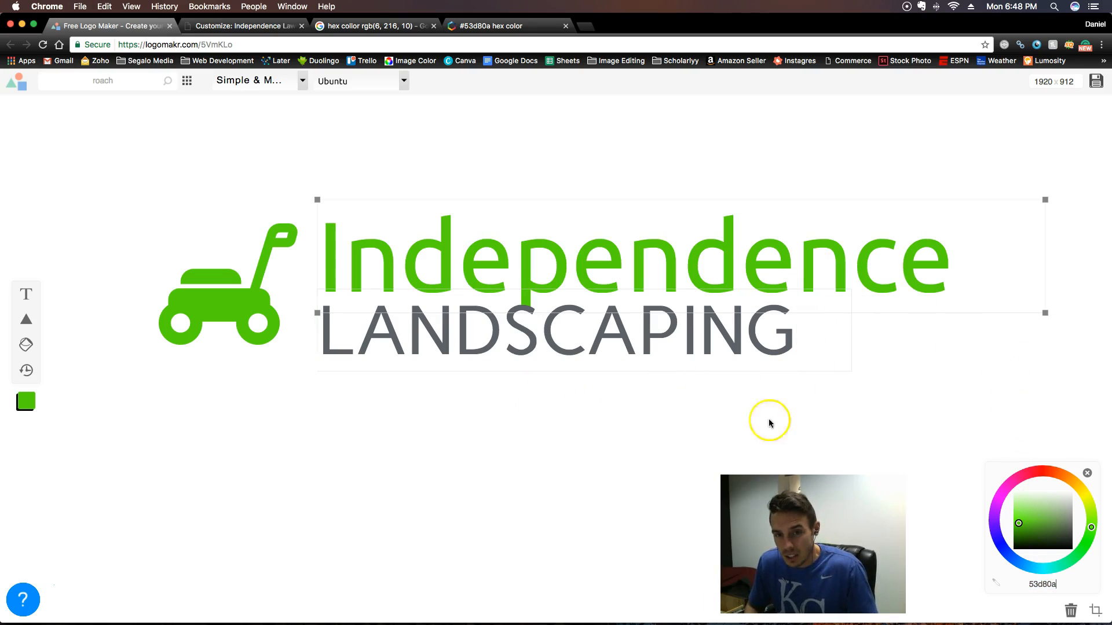
pyautogui.click(528, 473)
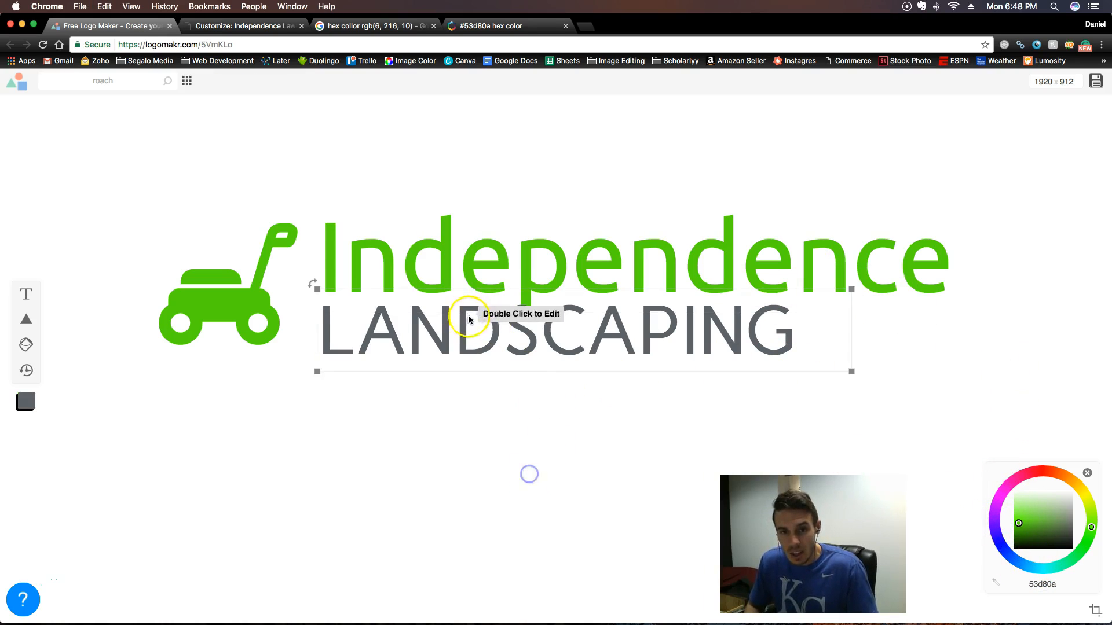
# - Move the "Independence" text slightly up so the tail of its p clears the LANDSCAPING text
pyautogui.click(729, 242)
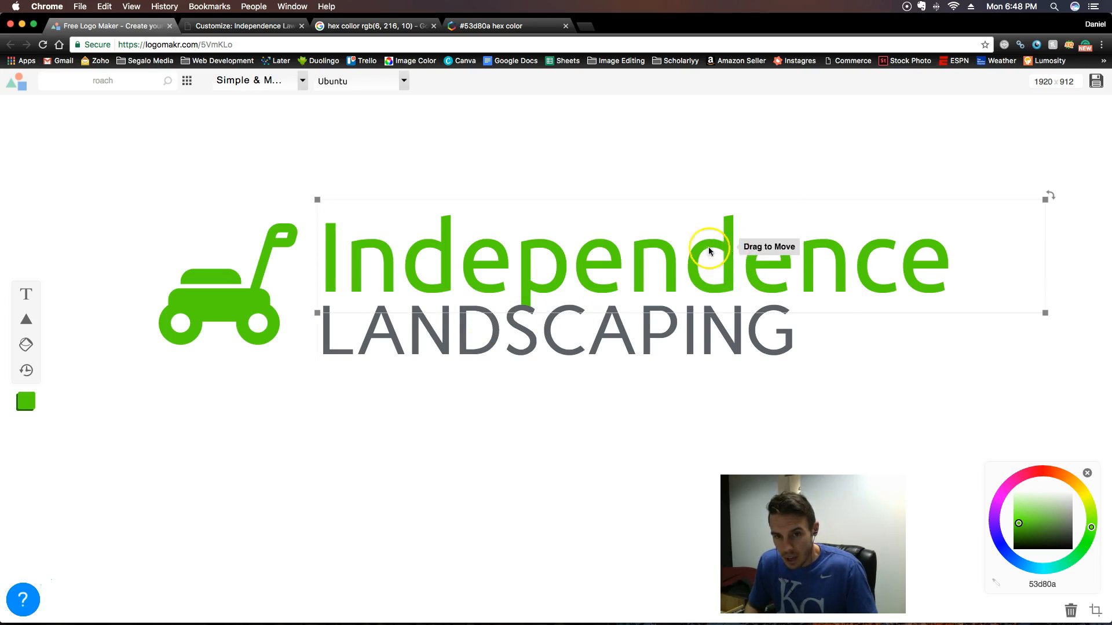
pyautogui.moveTo(524, 298); pyautogui.dragTo(551, 252)
pyautogui.click(455, 431)
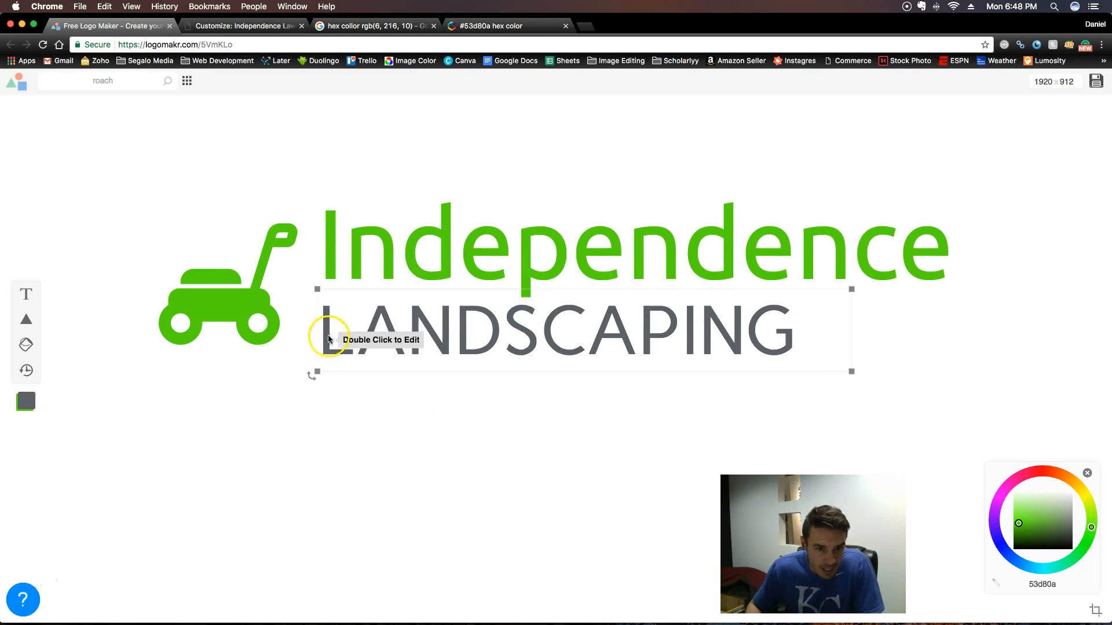
pyautogui.moveTo(368, 254); pyautogui.dragTo(367, 250)
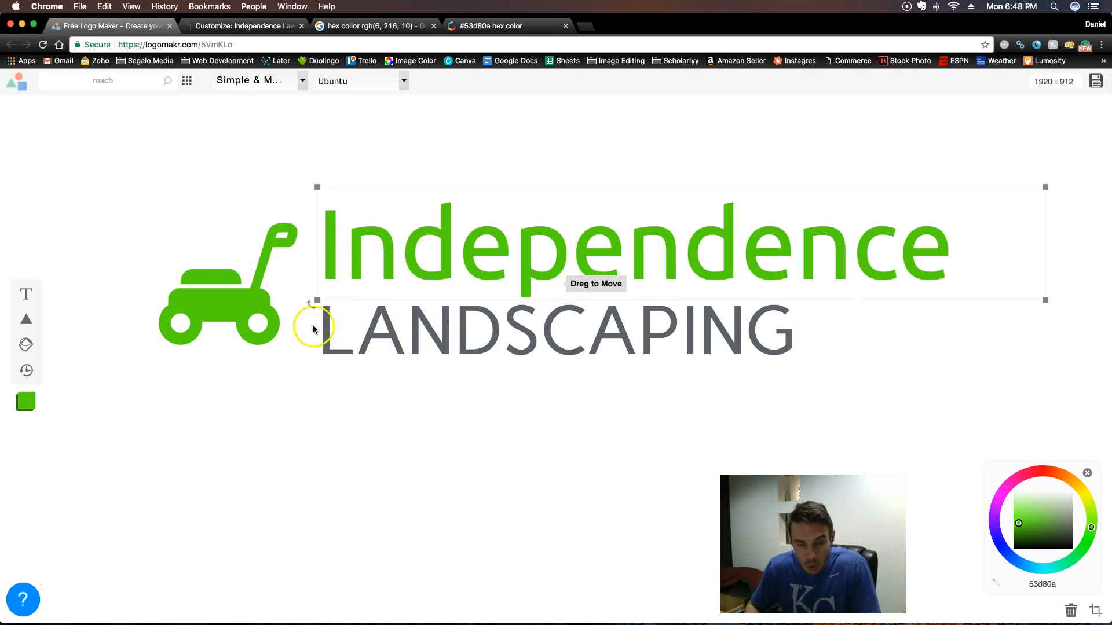
# - Adjust the starting edge of the LANDSCAPING text so its L lines up with the I of "Independence"
pyautogui.moveTo(369, 323); pyautogui.dragTo(367, 335)
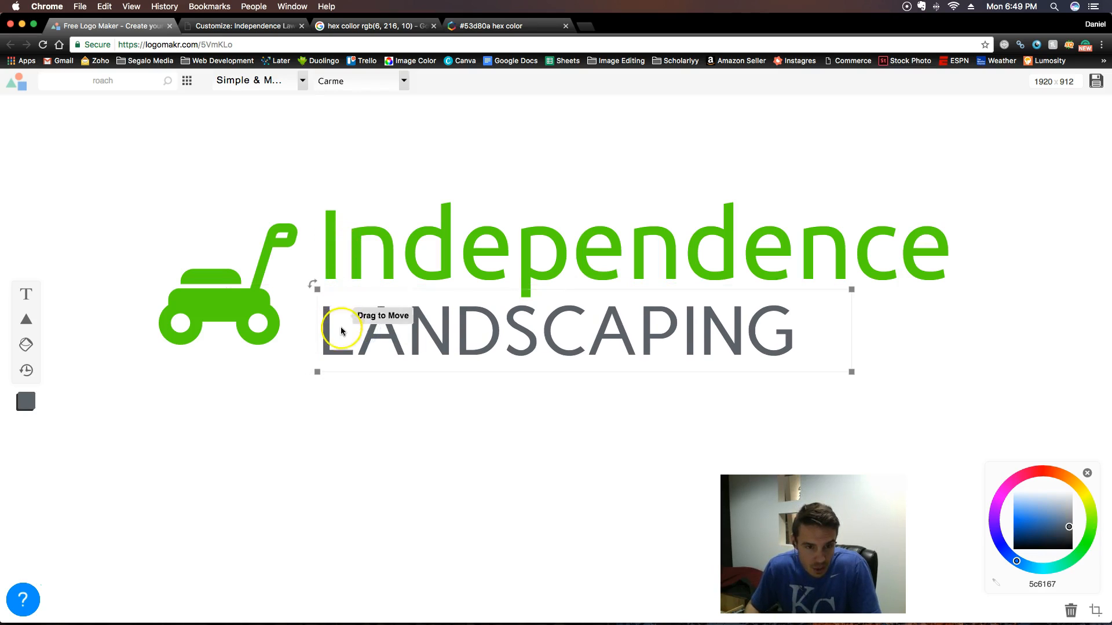
pyautogui.moveTo(317, 321); pyautogui.dragTo(319, 321)
pyautogui.click(398, 424)
pyautogui.click(342, 342)
pyautogui.click(323, 342)
pyautogui.click(392, 439)
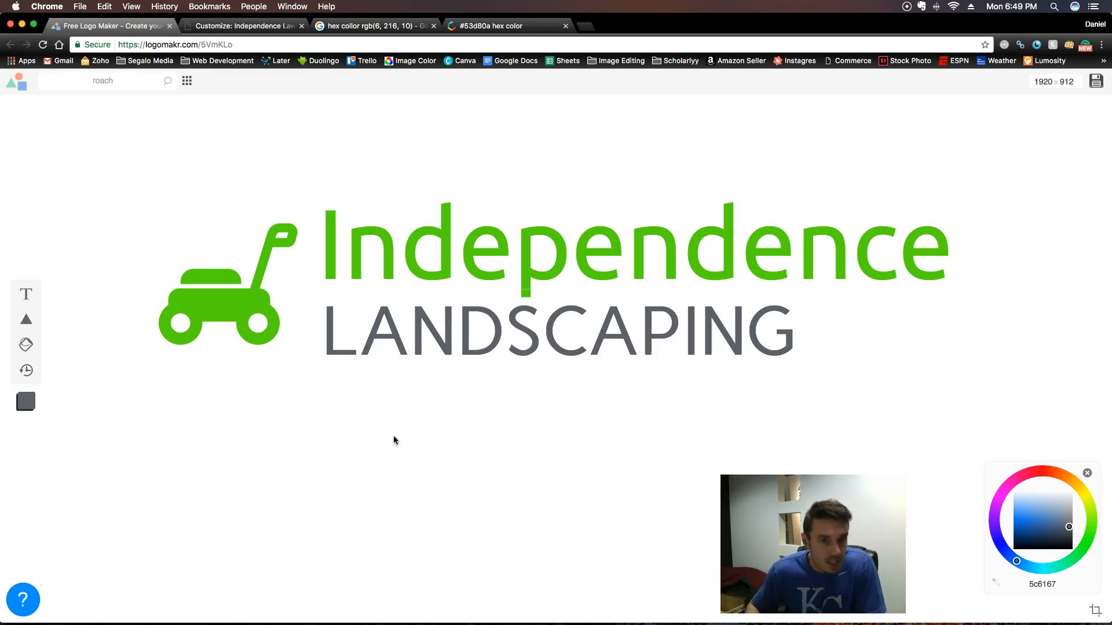
# - Lower the LANDSCAPING text a little for more spacing and realign its L under the I of "Independence"
pyautogui.click(593, 288)
pyautogui.moveTo(541, 340); pyautogui.dragTo(542, 345)
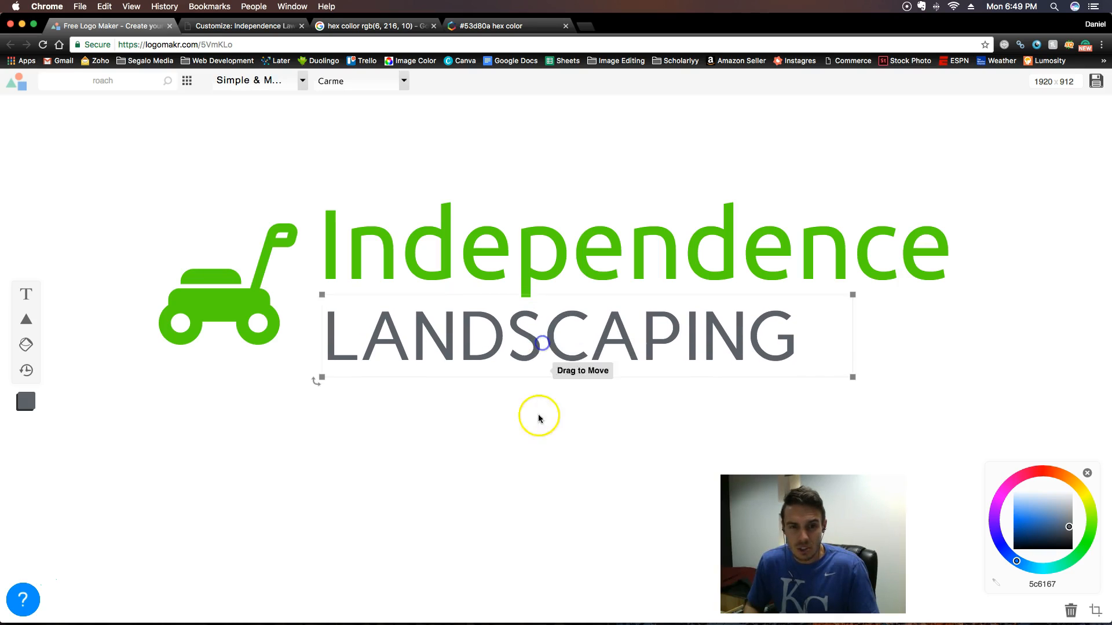
pyautogui.moveTo(411, 338); pyautogui.dragTo(424, 377)
pyautogui.moveTo(316, 342); pyautogui.dragTo(319, 347)
pyautogui.click(366, 396)
pyautogui.click(319, 348)
pyautogui.click(446, 457)
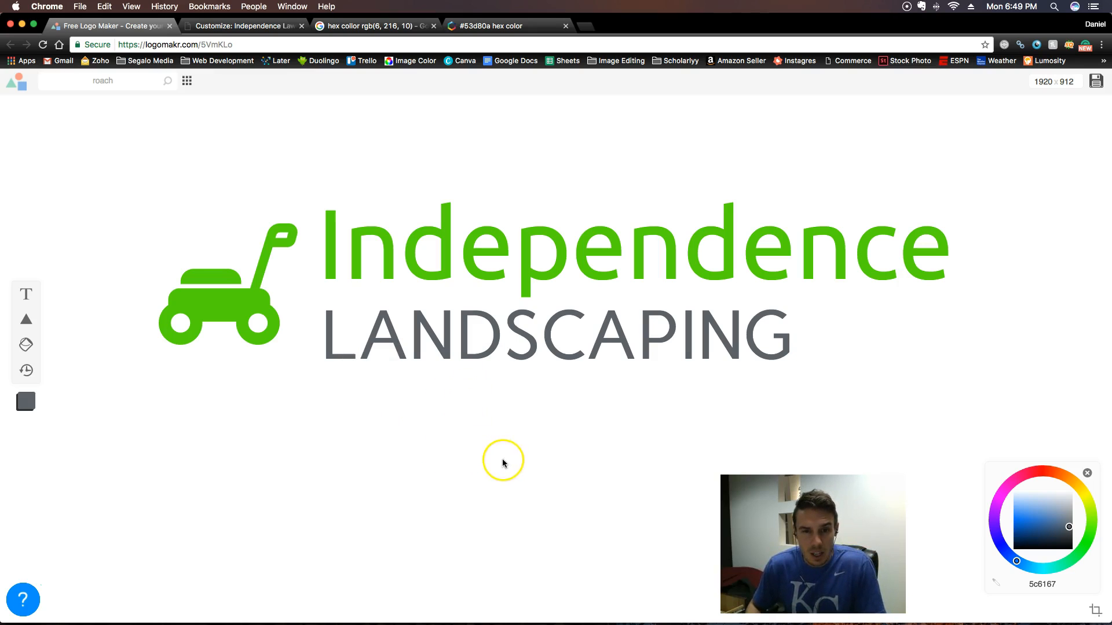
# - Set the LANDSCAPING text to the Ubuntu font to match the "Independence" text
pyautogui.click(527, 263)
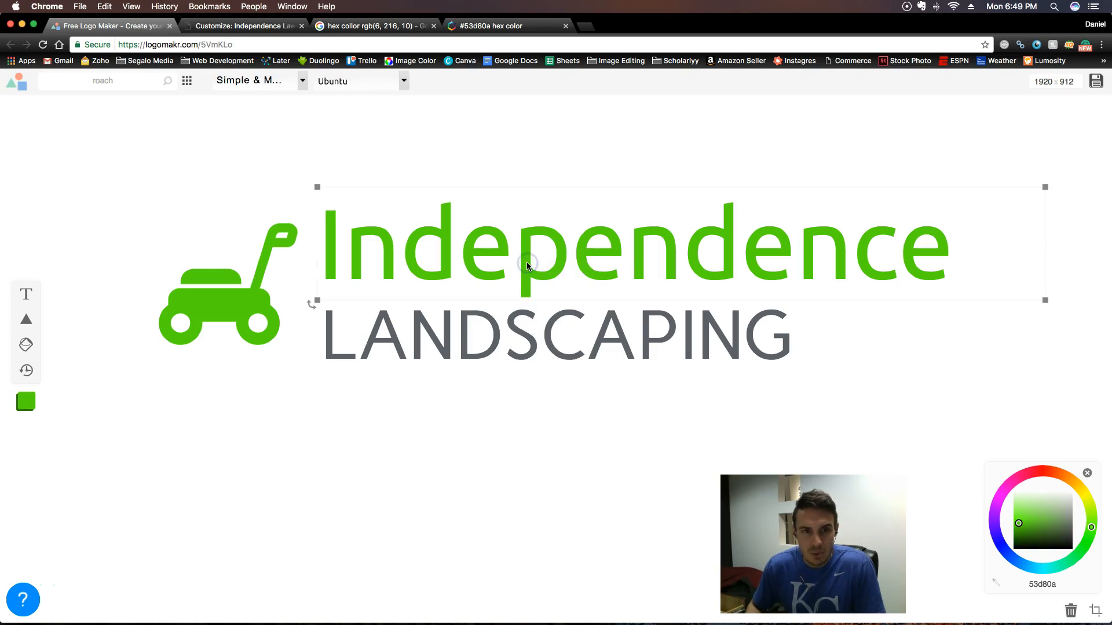
pyautogui.click(526, 337)
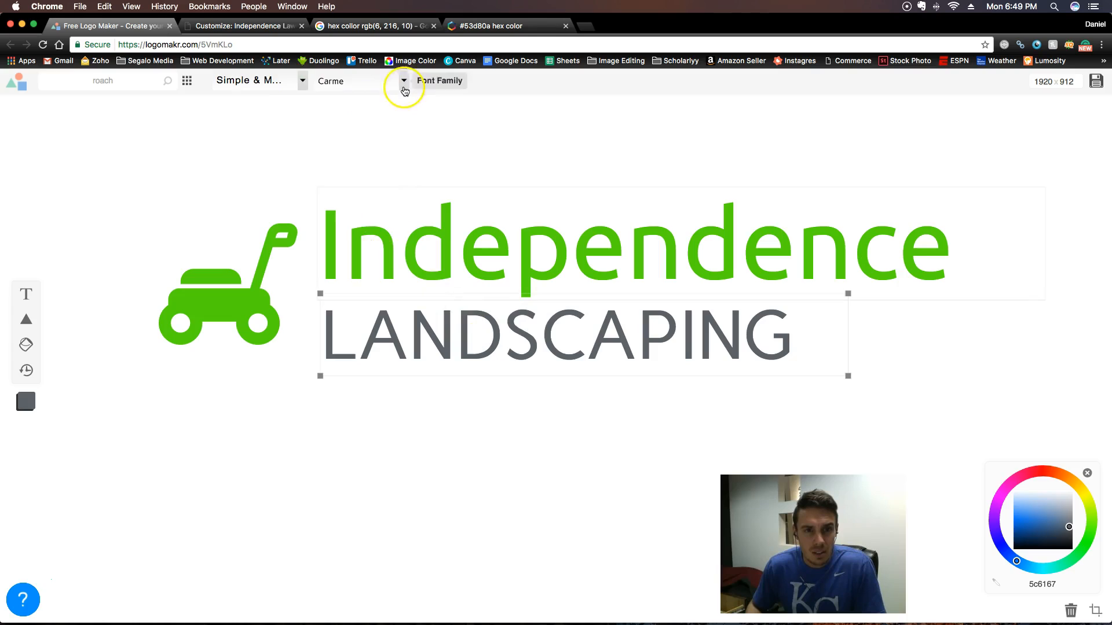
pyautogui.click(405, 84)
pyautogui.scroll(-20, 338, 231)
pyautogui.click(347, 259)
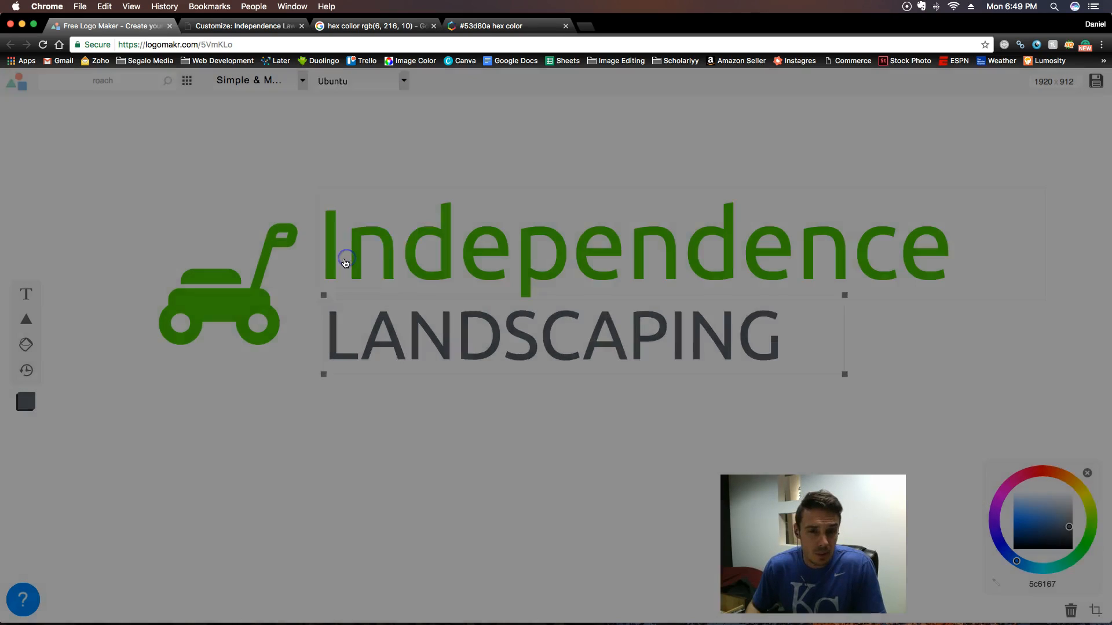
pyautogui.click(468, 493)
# - Nudge LANDSCAPING slightly up and stretch its starting edge to about 905 px wide, with the L under the I
pyautogui.moveTo(447, 364); pyautogui.dragTo(441, 355)
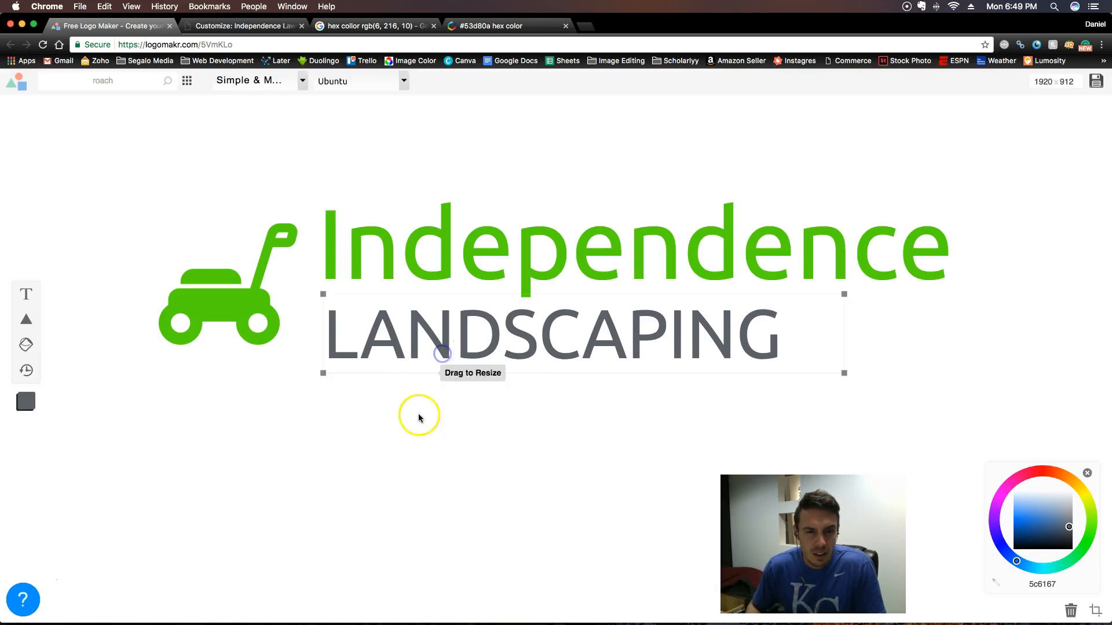
pyautogui.moveTo(322, 351); pyautogui.dragTo(320, 338)
pyautogui.click(373, 407)
pyautogui.click(346, 347)
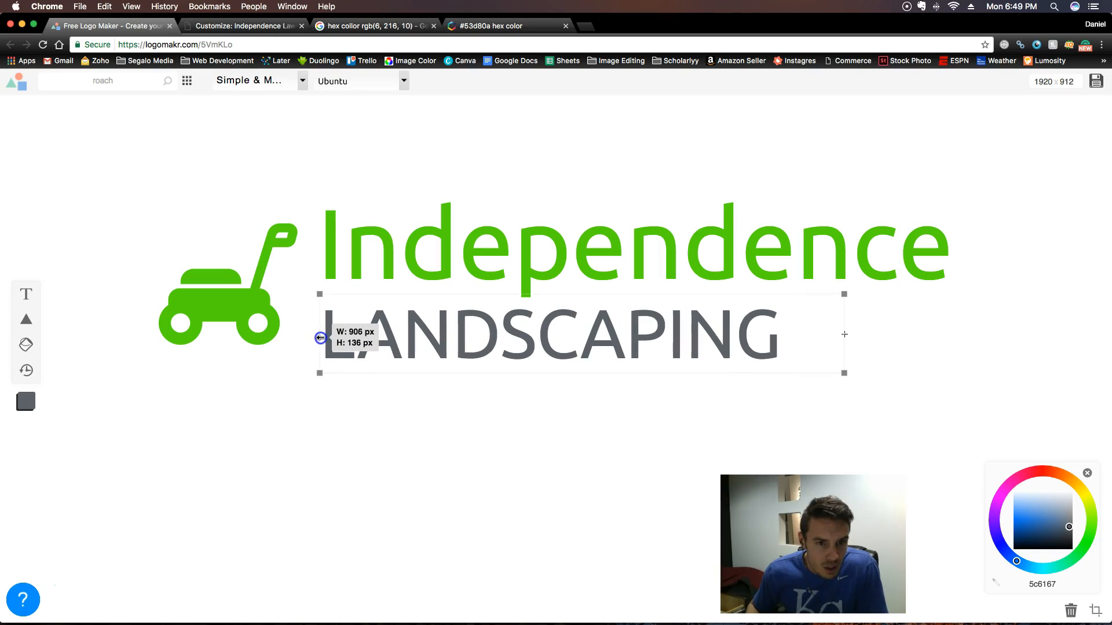
pyautogui.click(387, 422)
pyautogui.click(354, 343)
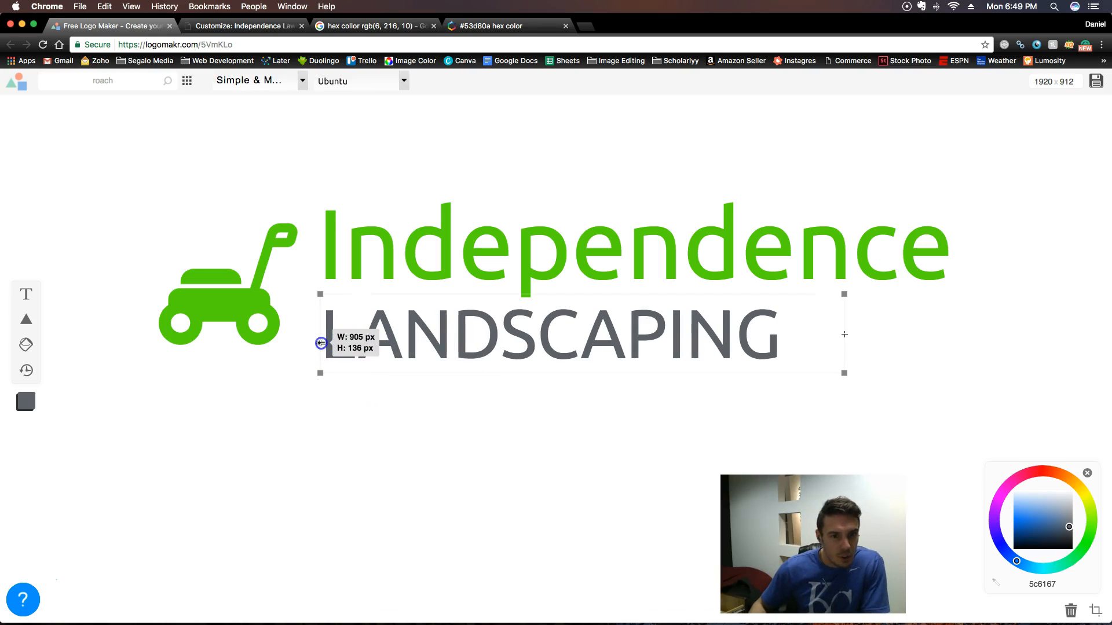
pyautogui.click(348, 395)
# - Fine-tune the starting edge of LANDSCAPING against the I of "Independence"
pyautogui.click(345, 340)
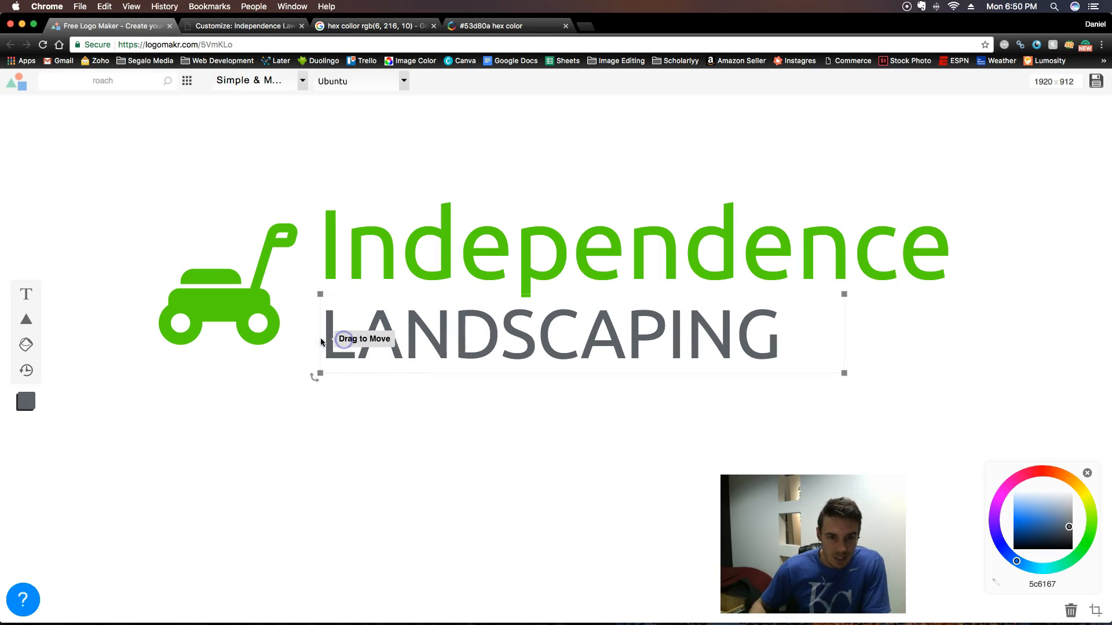
pyautogui.moveTo(319, 339); pyautogui.dragTo(315, 374)
pyautogui.click(422, 489)
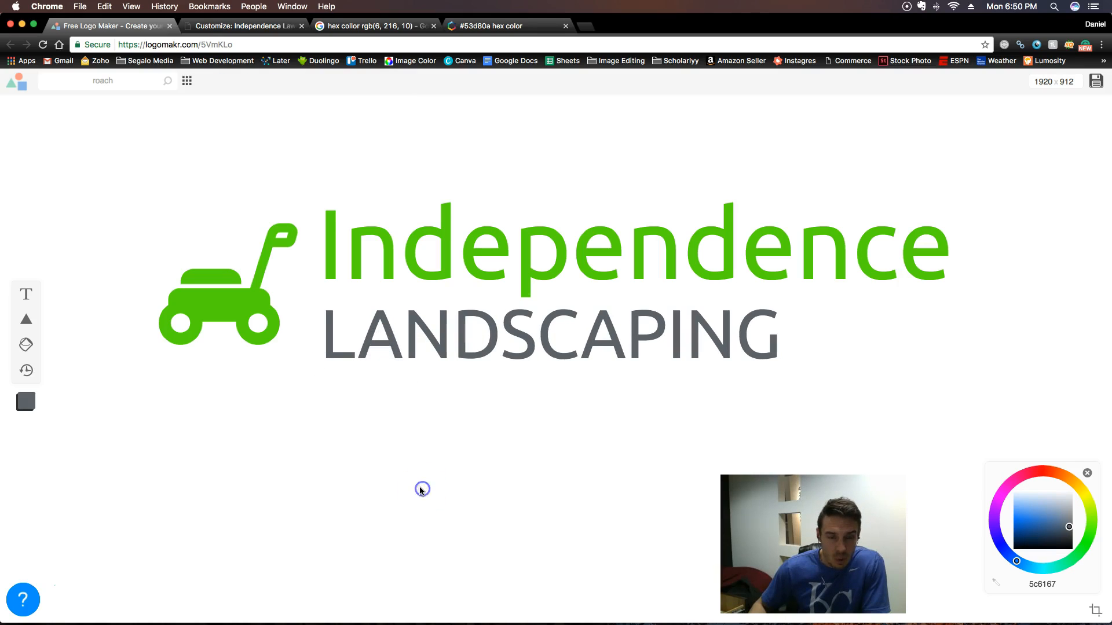
pyautogui.click(355, 349)
pyautogui.click(429, 536)
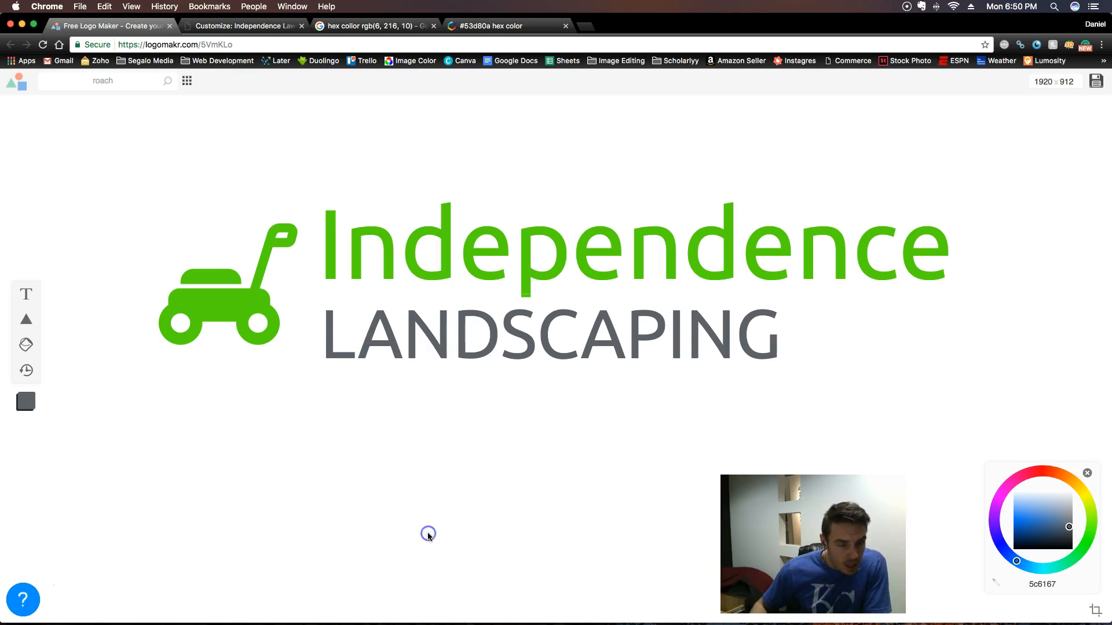
pyautogui.click(385, 360)
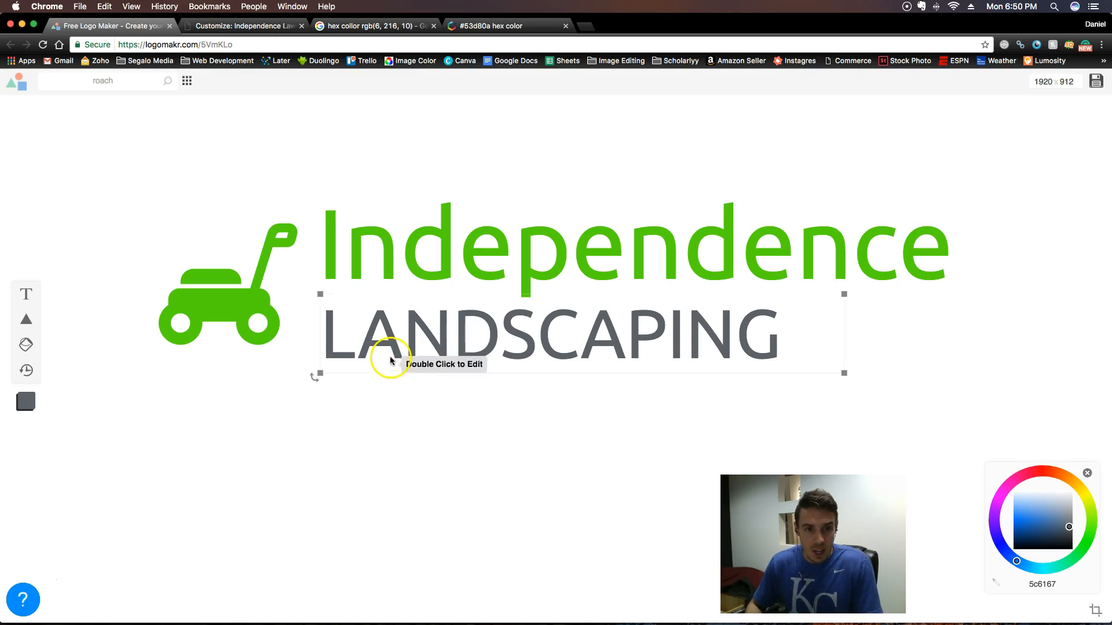
pyautogui.moveTo(321, 345); pyautogui.dragTo(323, 348)
pyautogui.click(375, 430)
# - Move the lawn mower icon slightly down so its wheels sit level with the base of LANDSCAPING
pyautogui.click(221, 300)
pyautogui.moveTo(221, 299); pyautogui.dragTo(220, 308)
pyautogui.click(398, 486)
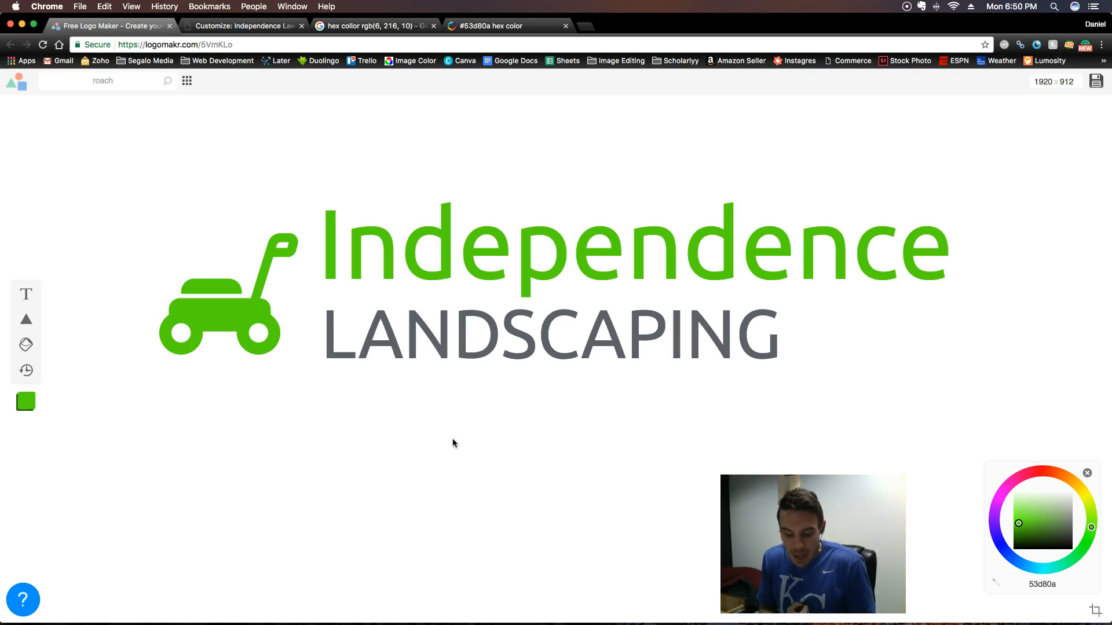
pyautogui.click(593, 259)
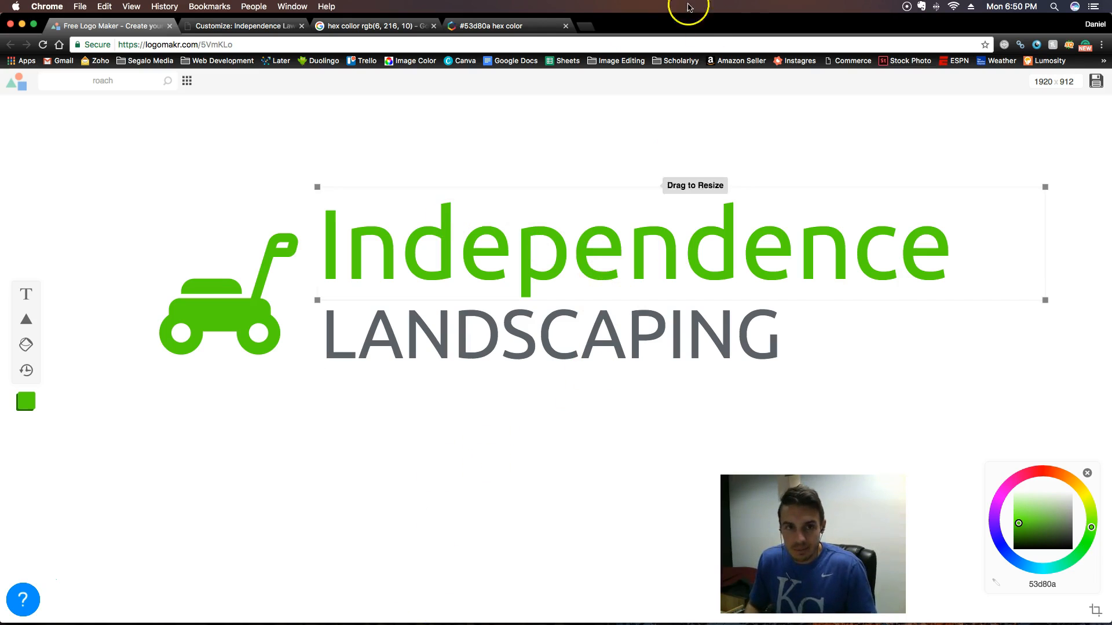
# - Close the #53d80a color code page and search Google for "screenshot pc" in the remaining search page
pyautogui.click(556, 26)
pyautogui.click(563, 27)
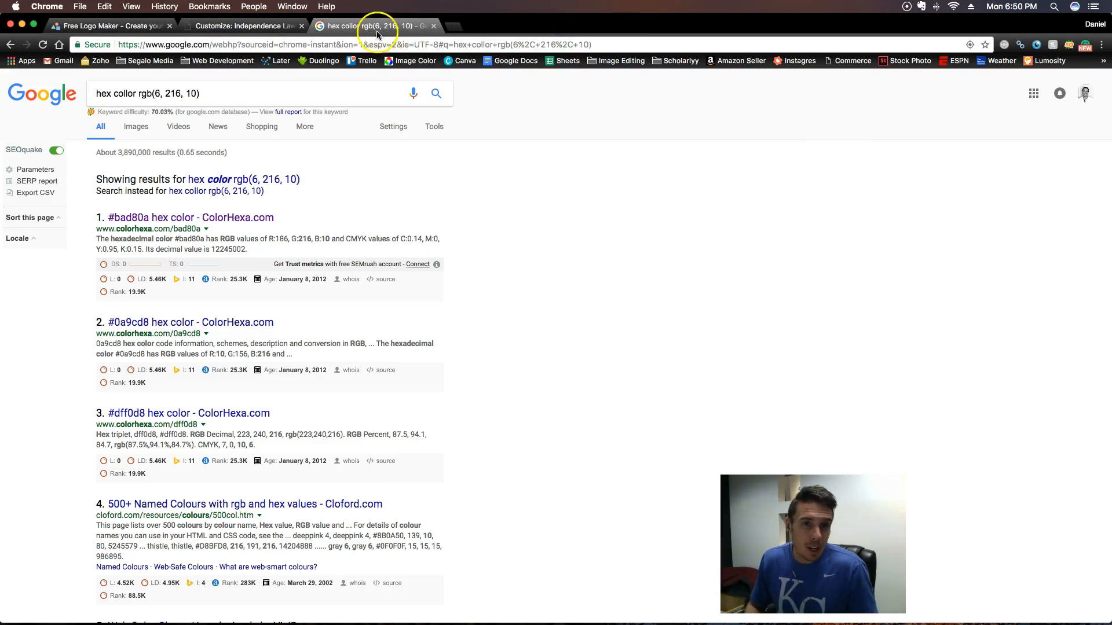
pyautogui.click(369, 44)
pyautogui.write('screen')
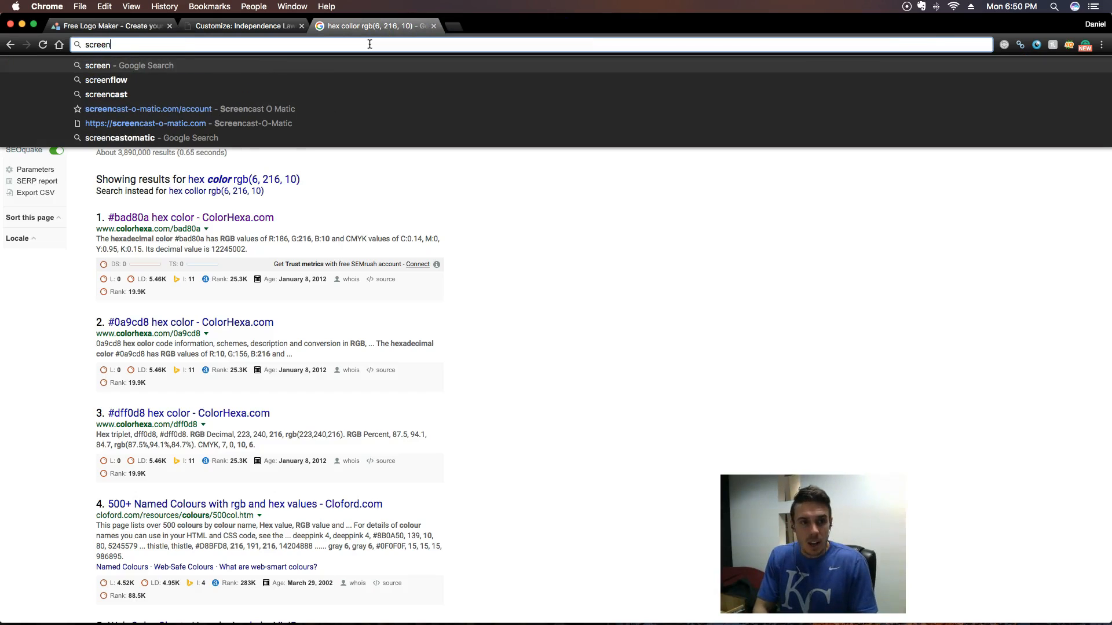
pyautogui.write('shot pc')
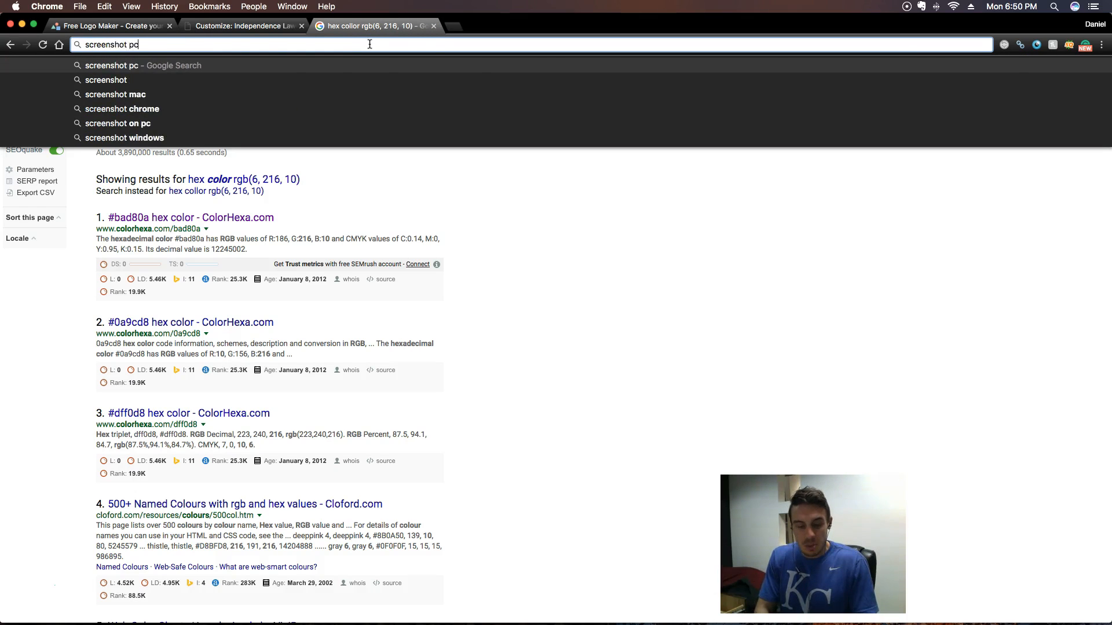
pyautogui.press('Return')
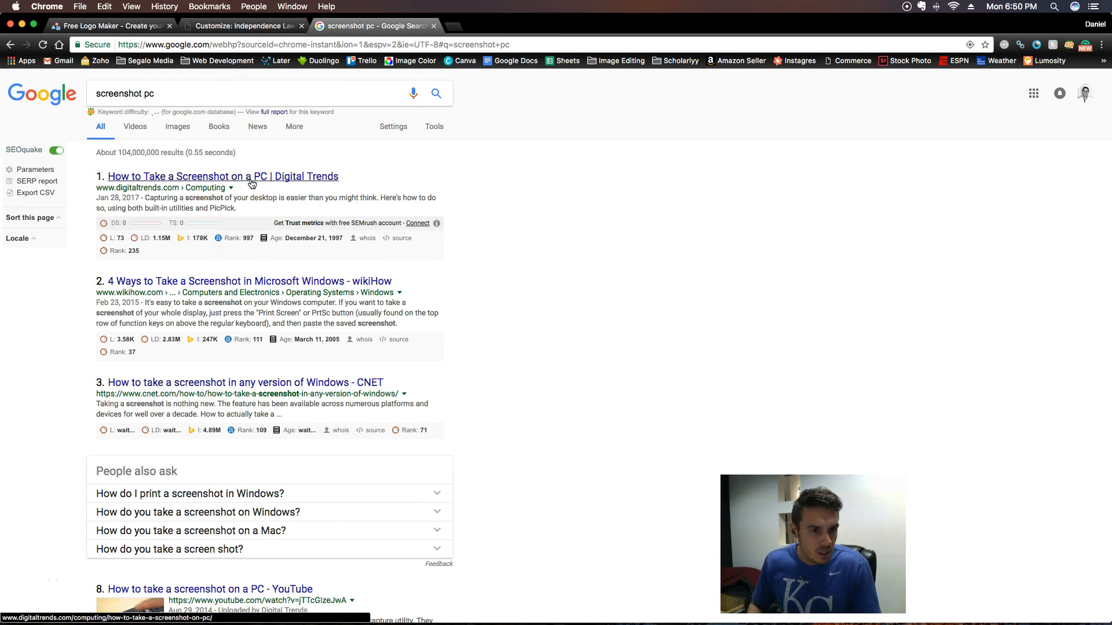
# - Open the Digital Trends article on taking a PC screenshot and read its section on the default keyboard shortcuts
pyautogui.click(252, 183)
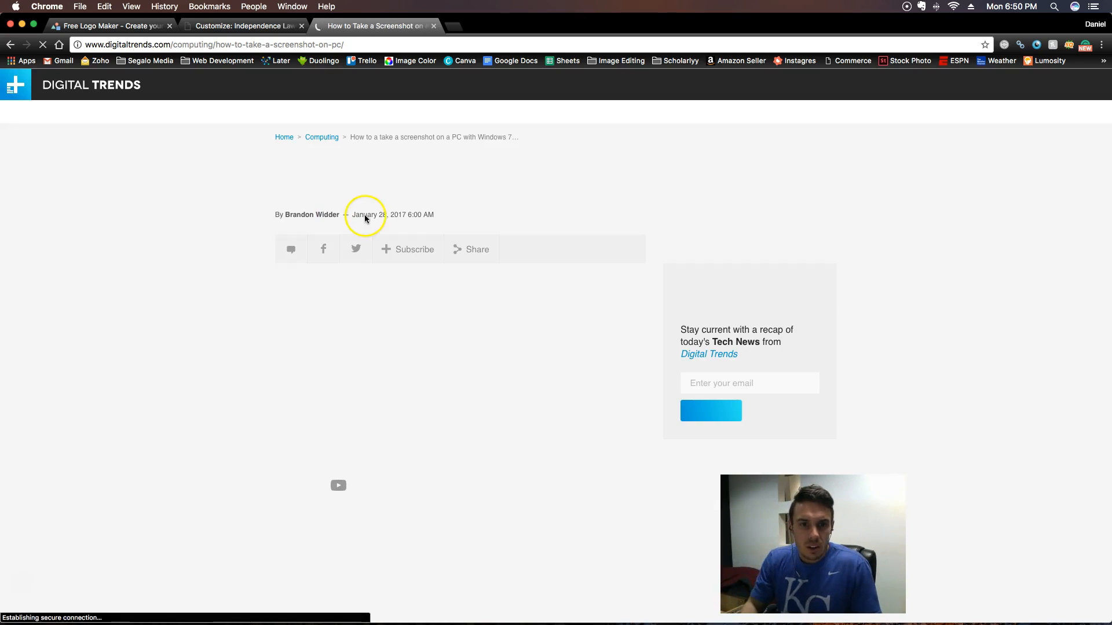
pyautogui.scroll(-10, 533, 365)
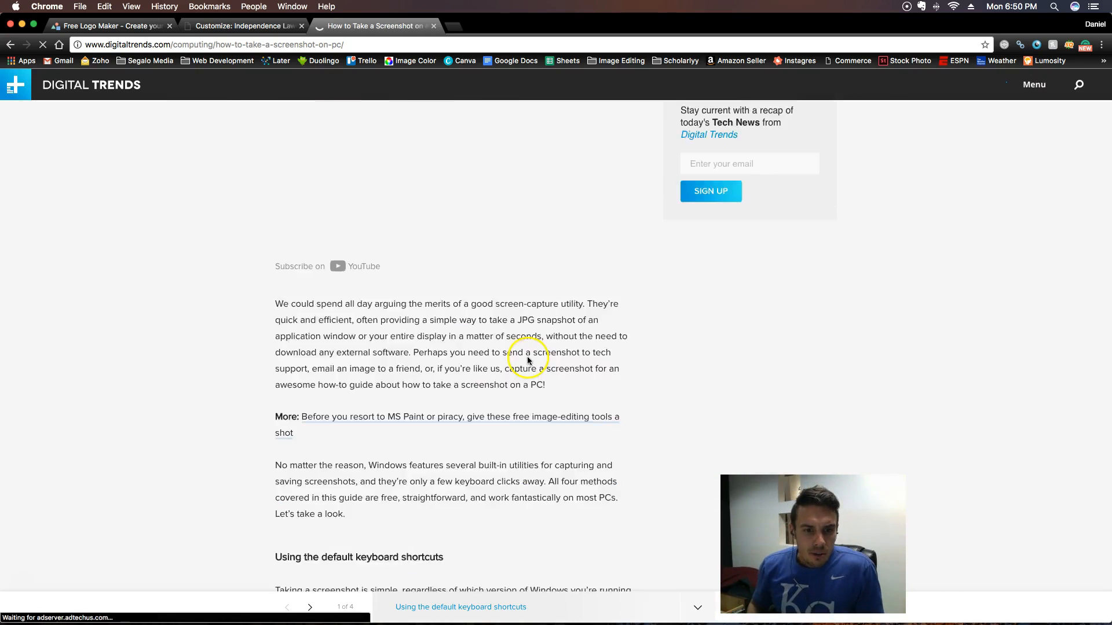
pyautogui.scroll(-3, 528, 362)
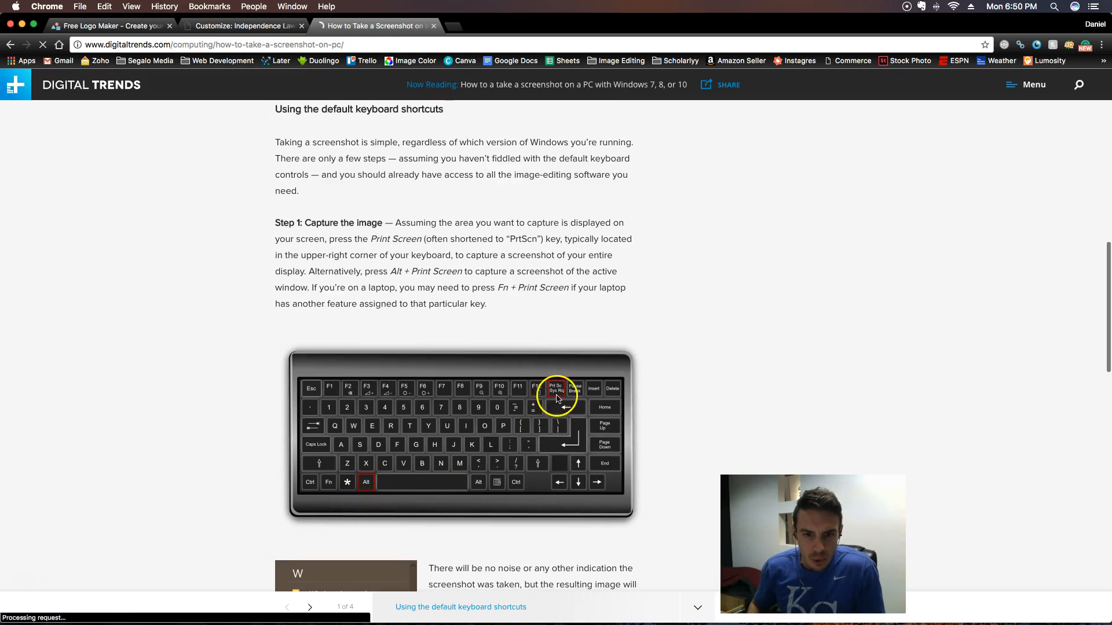
pyautogui.scroll(-5, 348, 360)
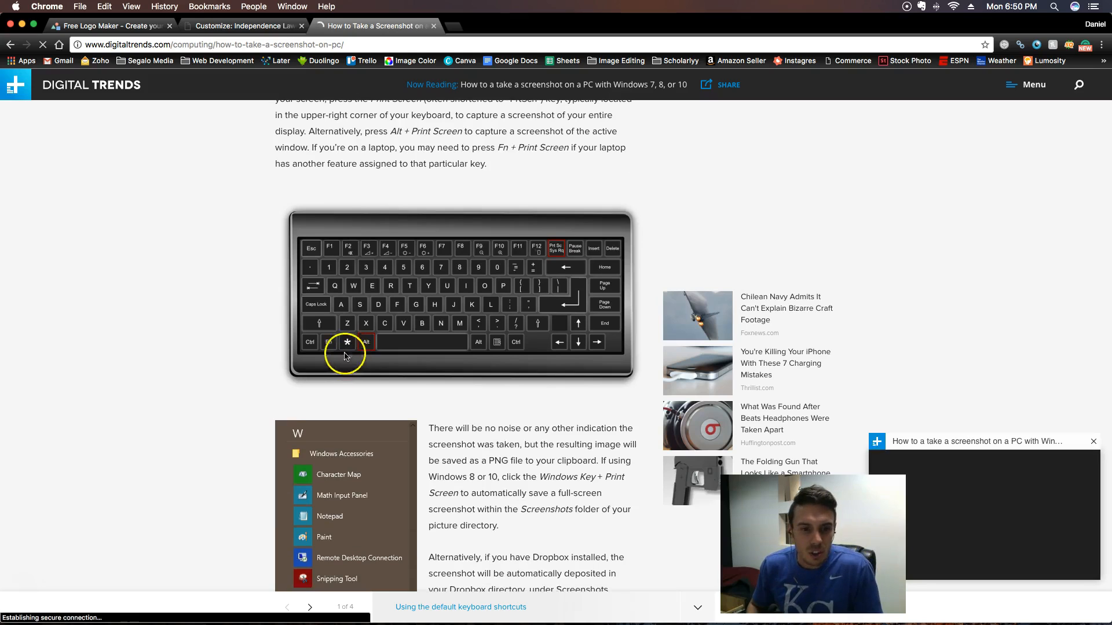
# - Return to the LogoMakr design, capture the screen, and open the newest screenshot from the Desktop folder
pyautogui.click(110, 25)
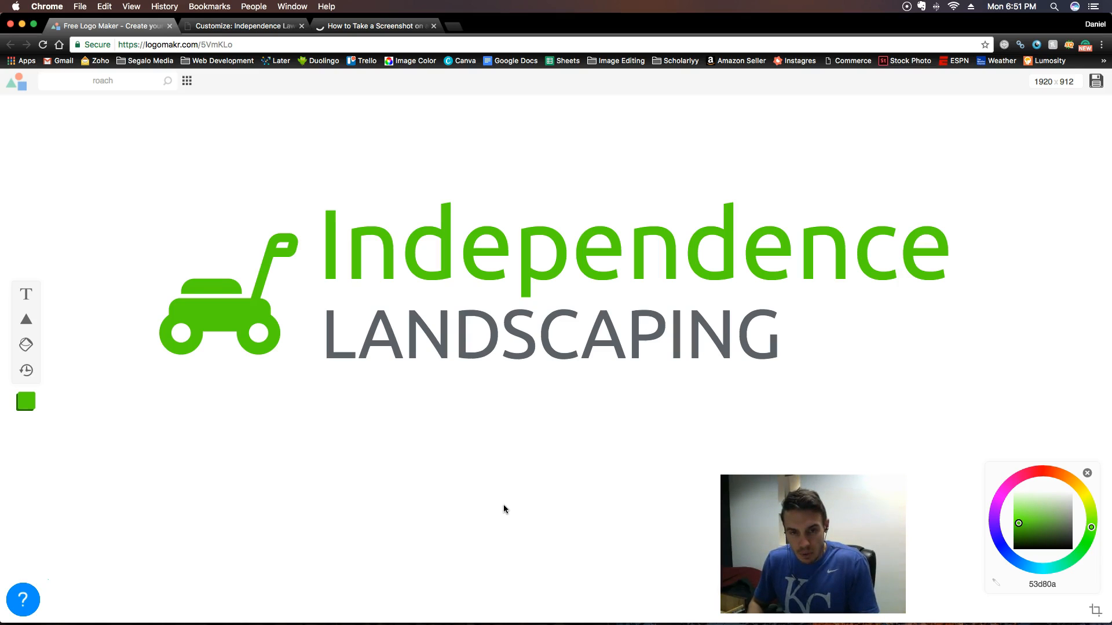
pyautogui.click(417, 443)
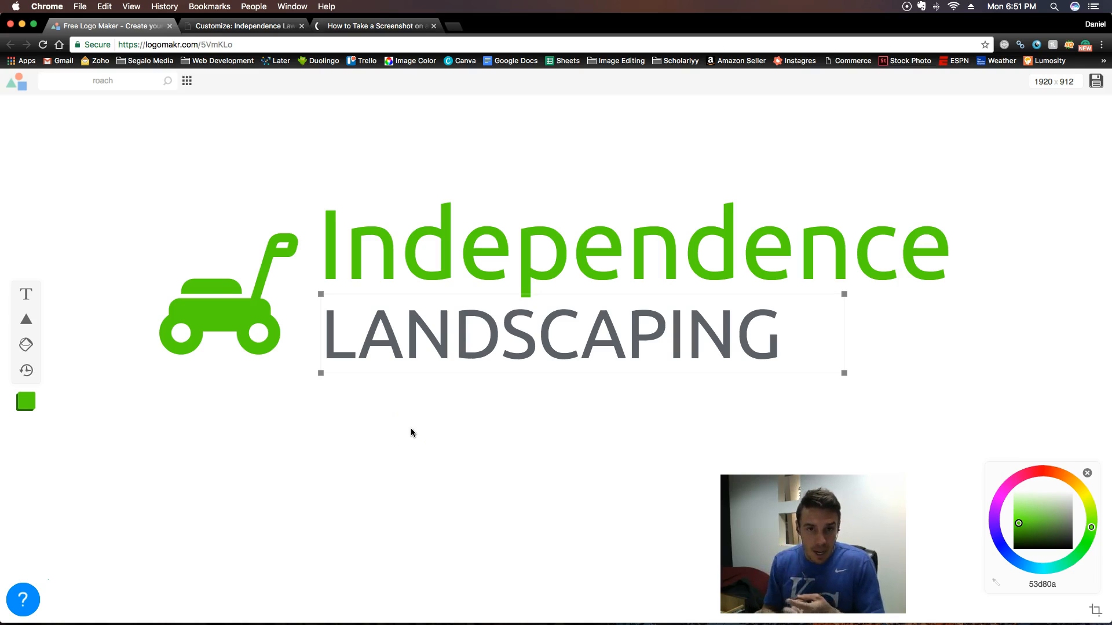
pyautogui.moveTo(409, 622)
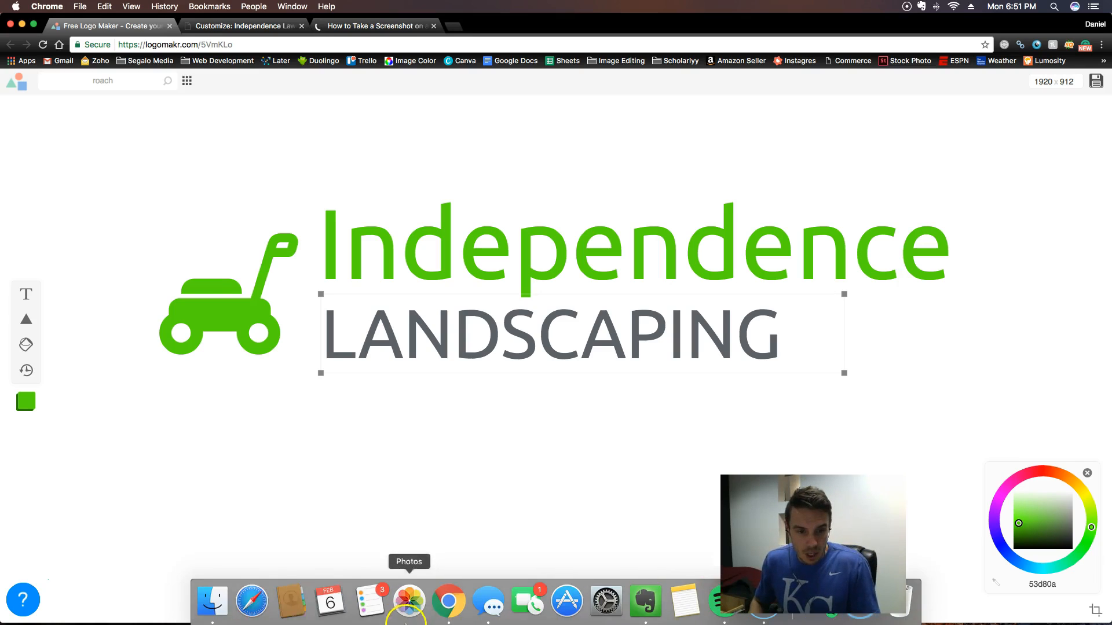
pyautogui.click(210, 608)
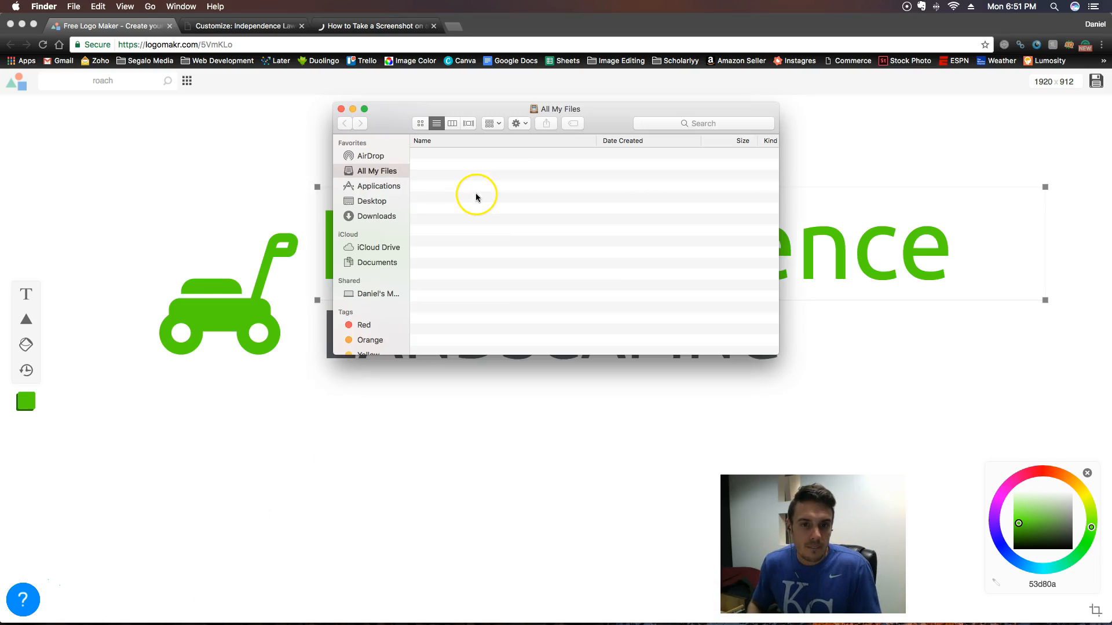
pyautogui.click(377, 199)
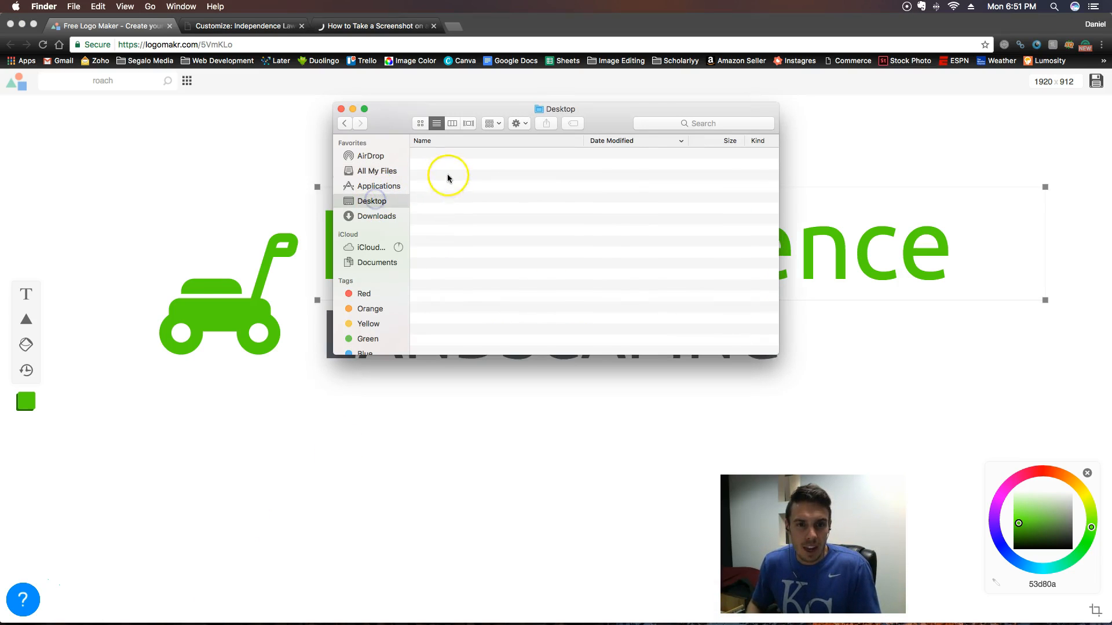
pyautogui.click(489, 155)
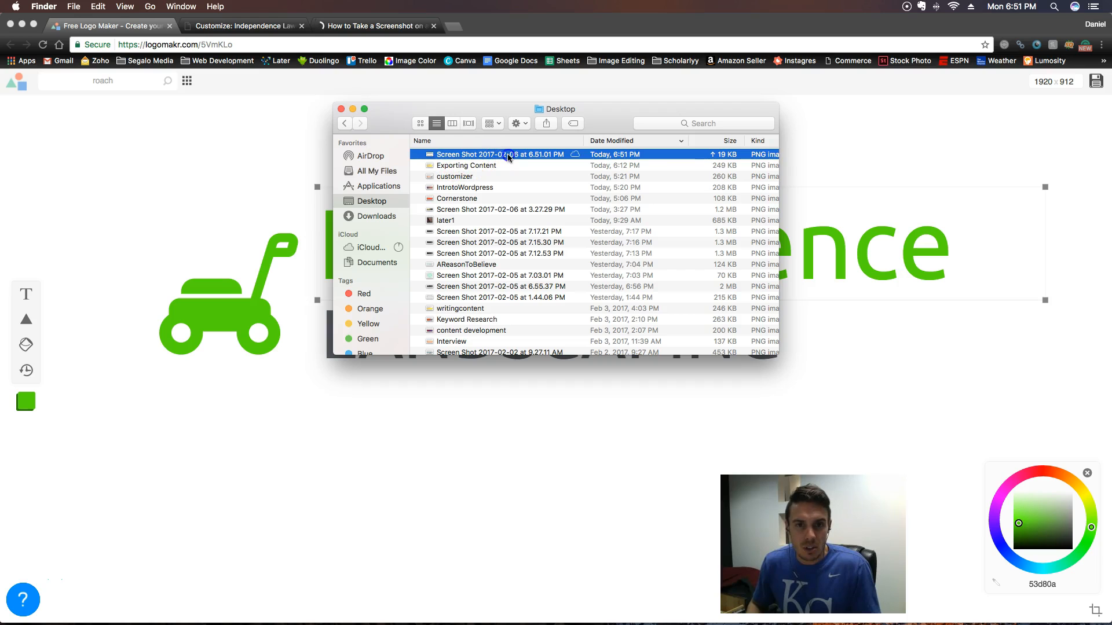
pyautogui.doubleClick(507, 154)
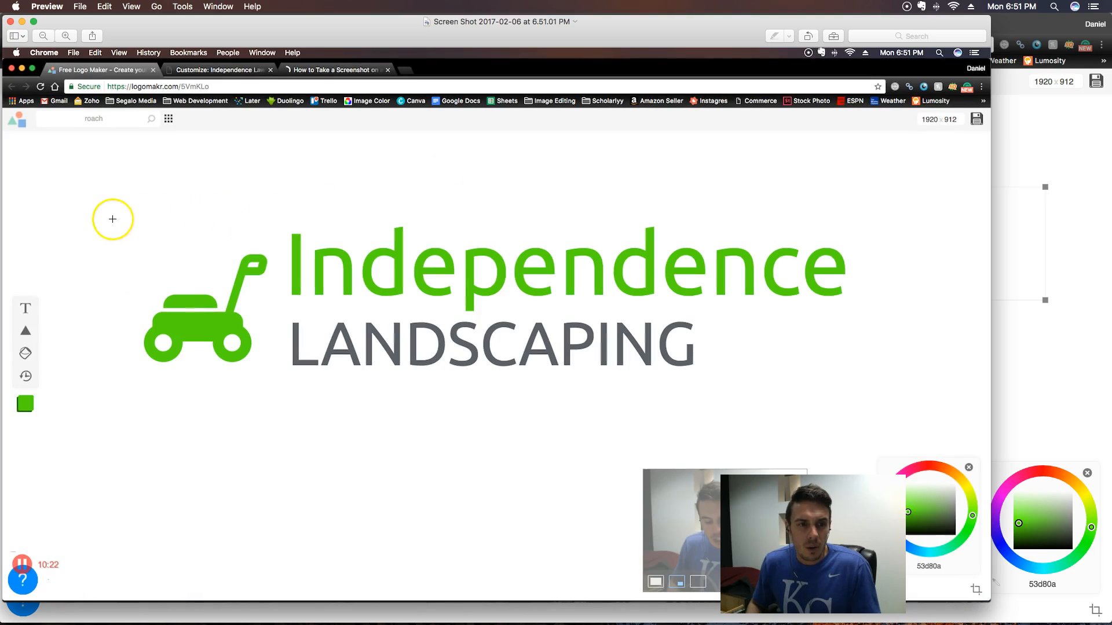
# - Crop the screenshot closely around the lawn mower icon and the Independence LANDSCAPING text
pyautogui.moveTo(115, 214); pyautogui.dragTo(866, 385)
pyautogui.moveTo(866, 296); pyautogui.dragTo(859, 298)
pyautogui.moveTo(123, 299); pyautogui.dragTo(125, 298)
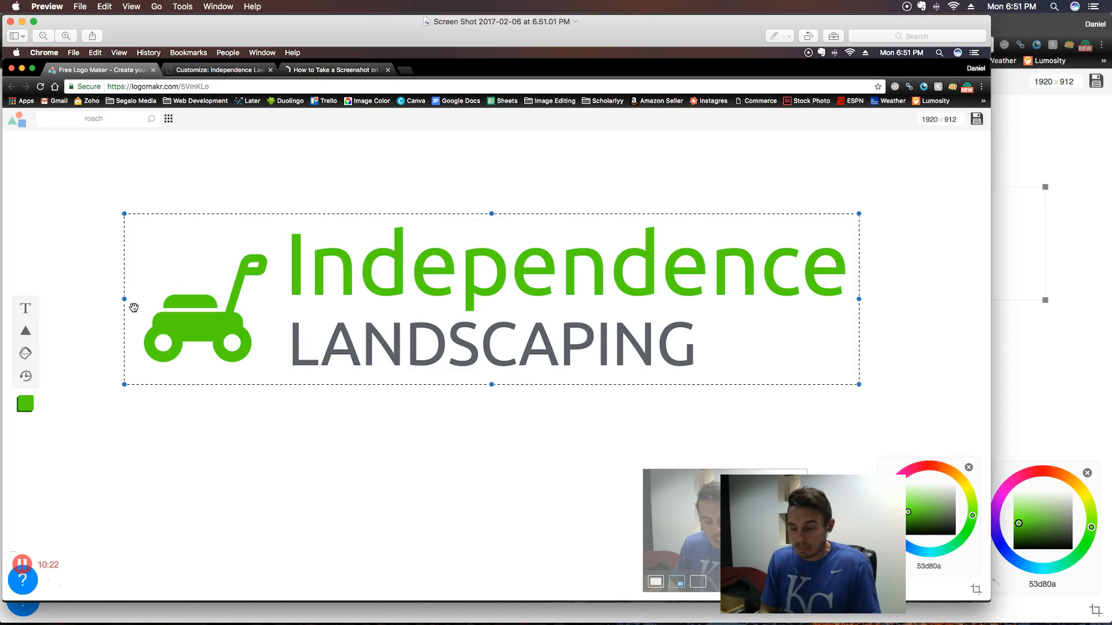
pyautogui.press('super+k')
pyautogui.click(282, 219)
# - Rename the cropped screenshot file as Independence_Landscaping, keeping it on the Desktop
pyautogui.click(503, 22)
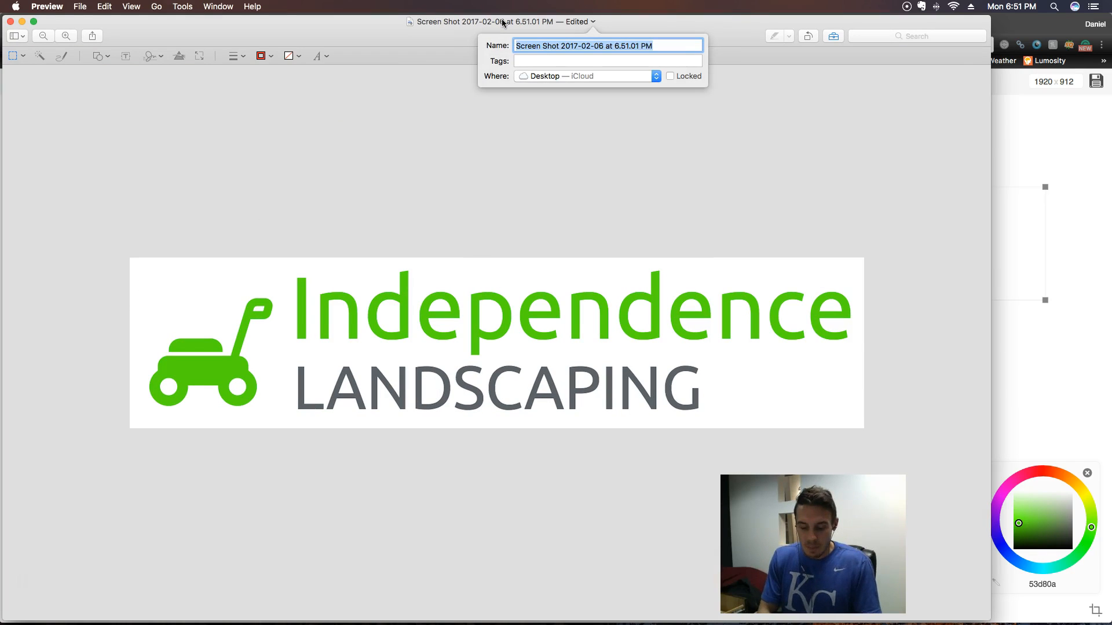
pyautogui.write('Indepen')
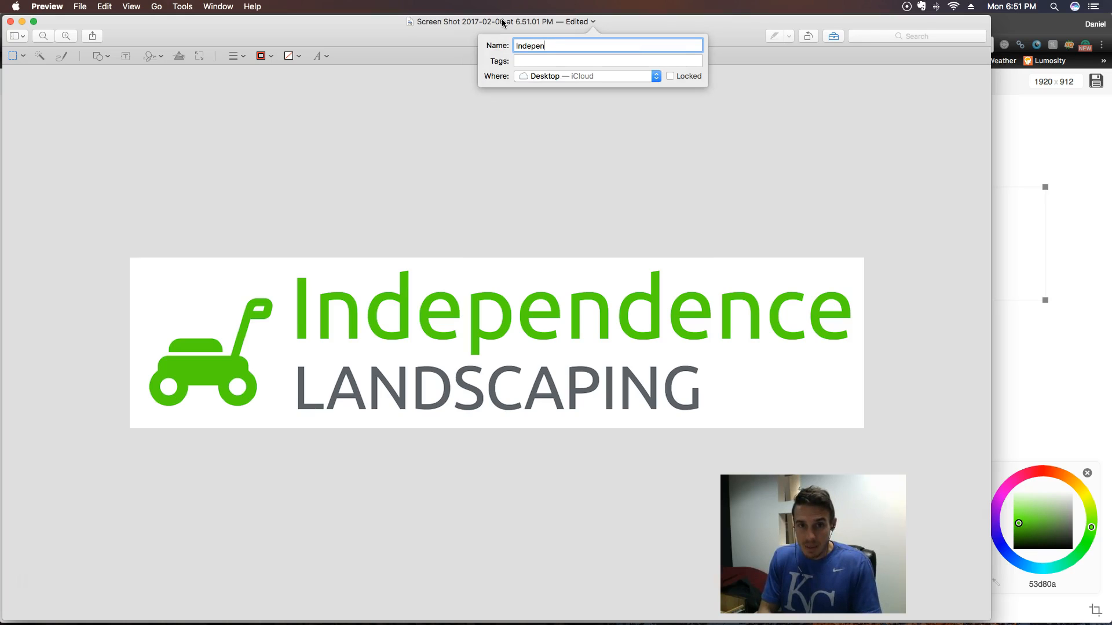
pyautogui.write('d')
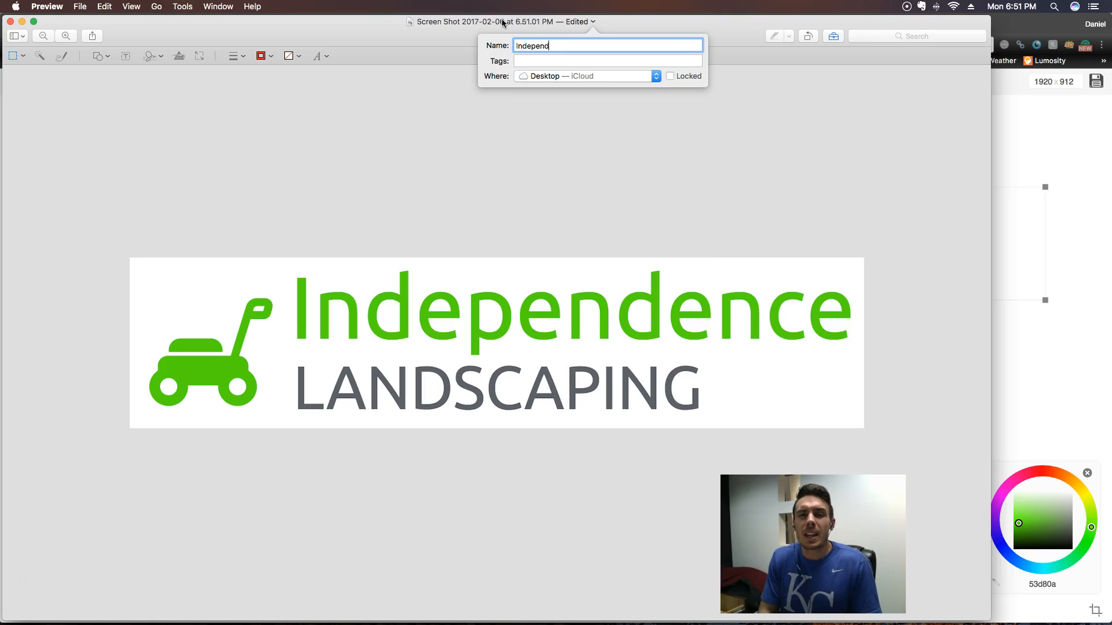
pyautogui.write('enceLandscaping')
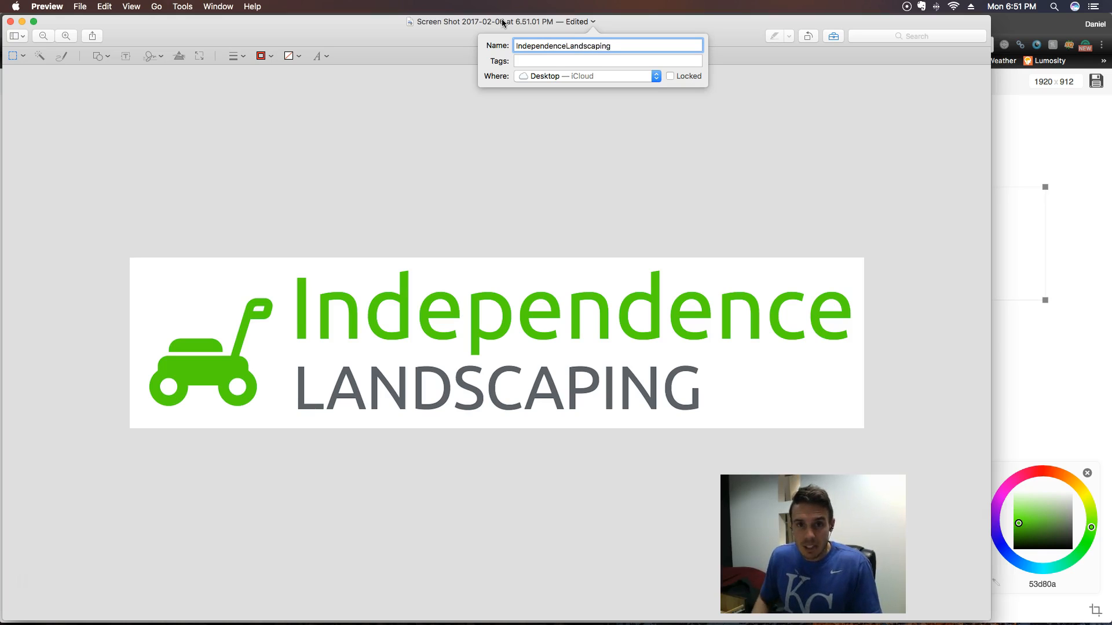
pyautogui.click(566, 46)
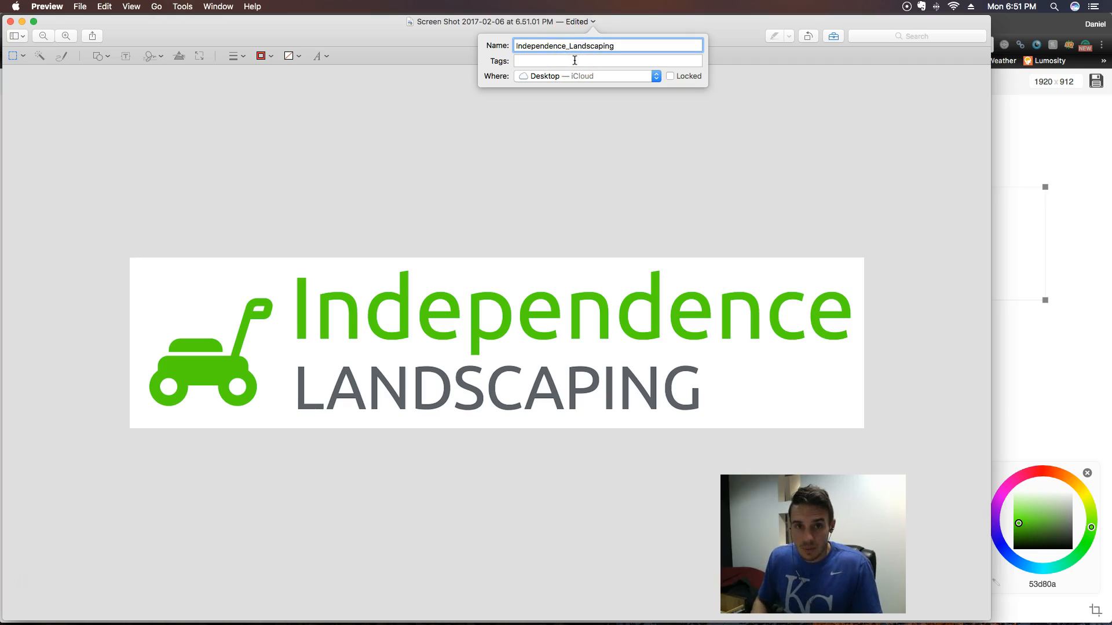
pyautogui.click(639, 46)
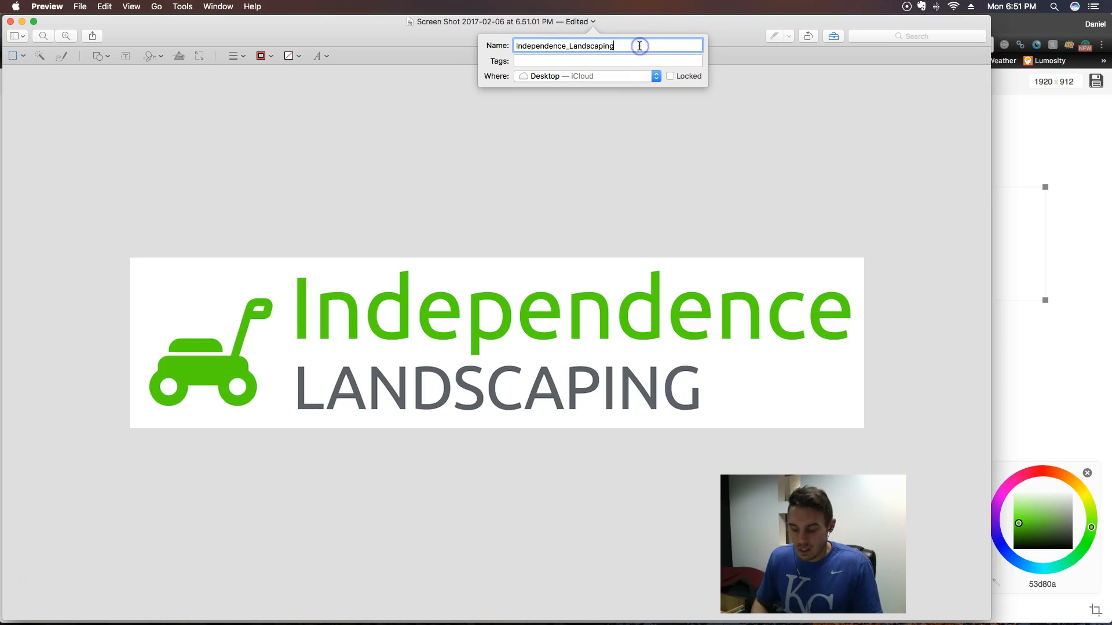
pyautogui.press('Return')
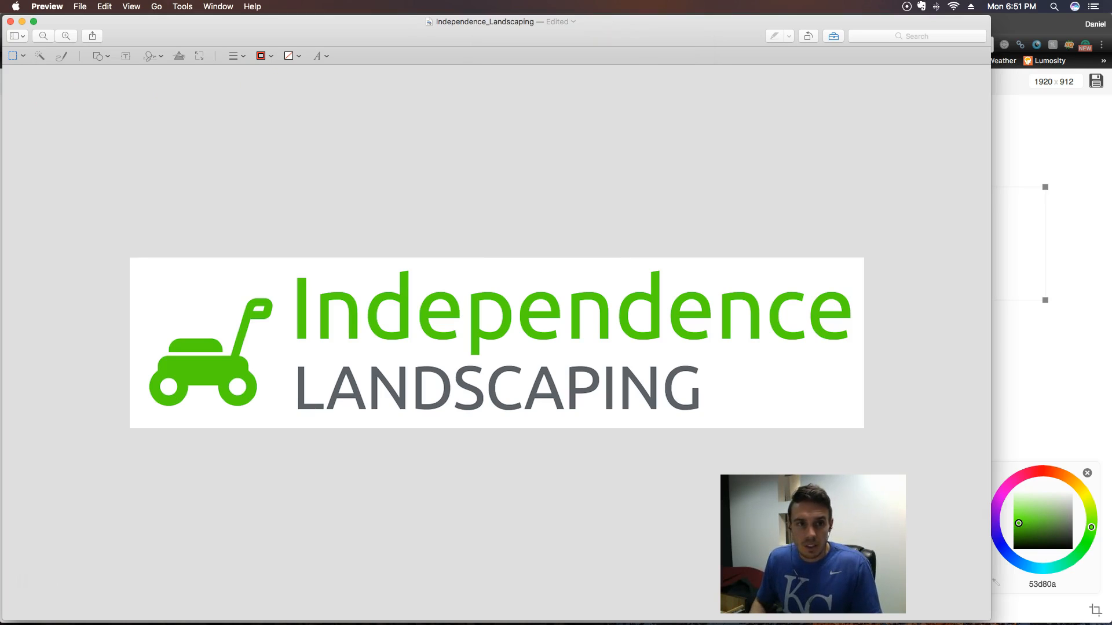
# - Resize the logo image to a width of 1200 pixels, scaled proportionally
pyautogui.click(181, 8)
pyautogui.click(194, 65)
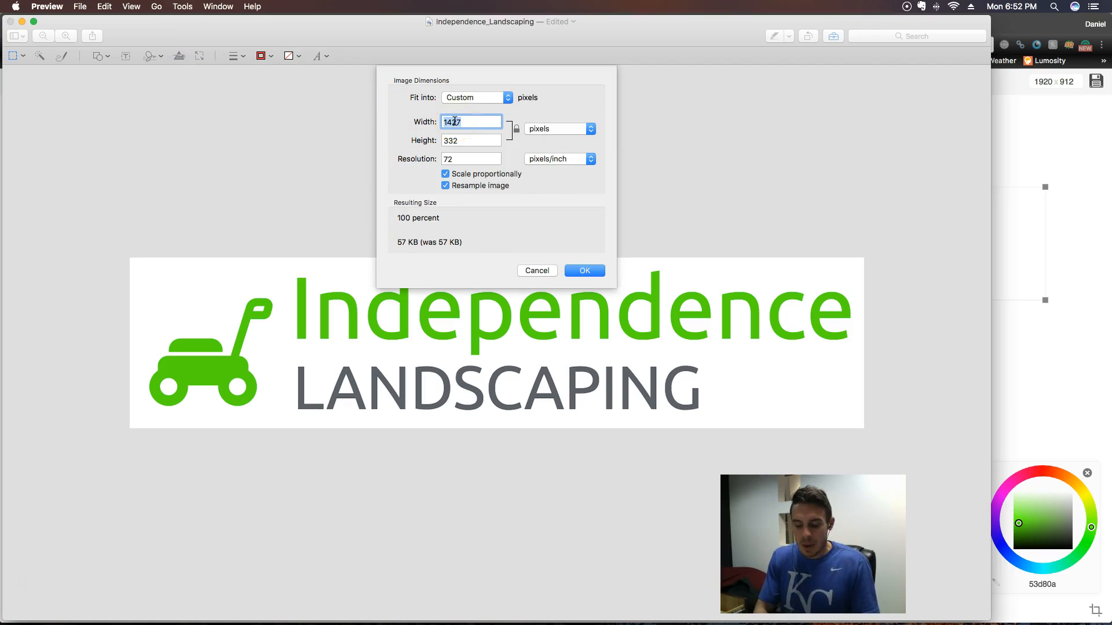
pyautogui.write('1')
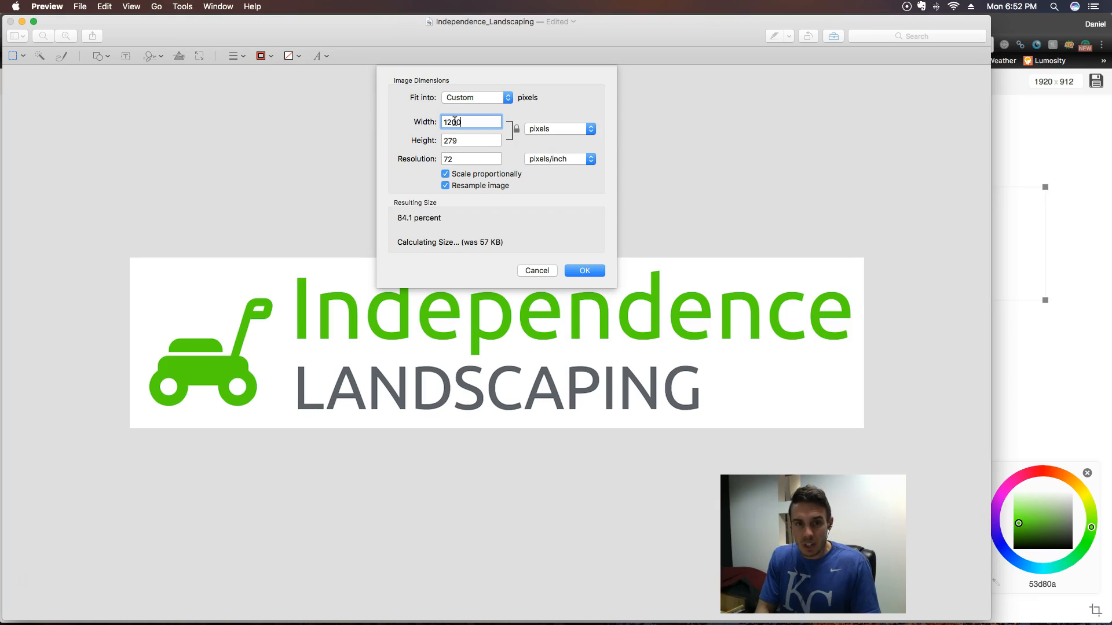
pyautogui.click(584, 271)
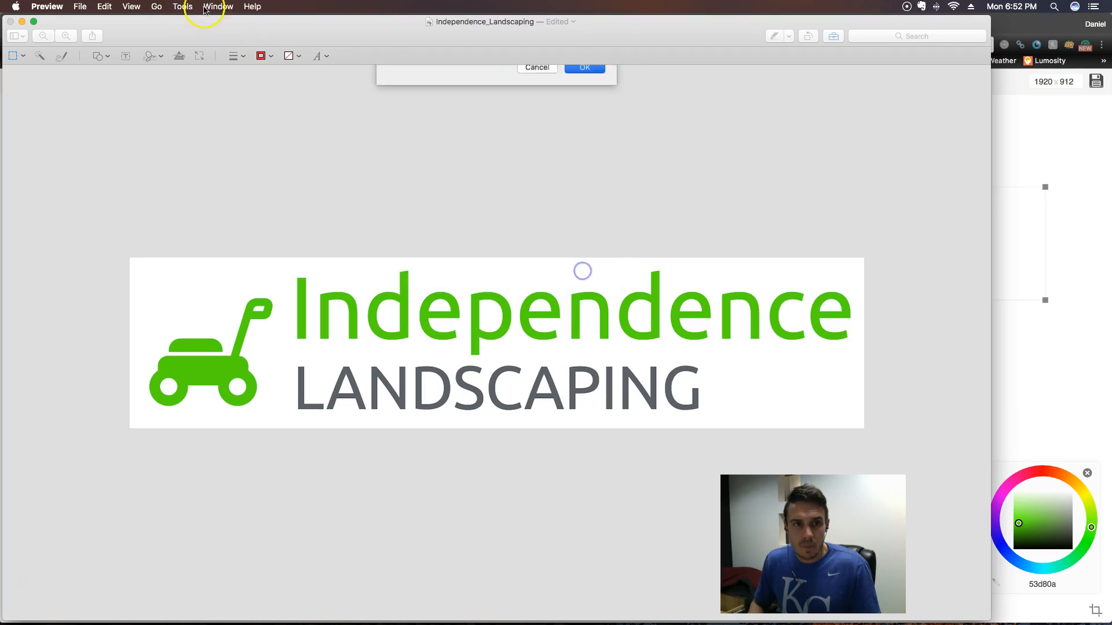
pyautogui.click(183, 7)
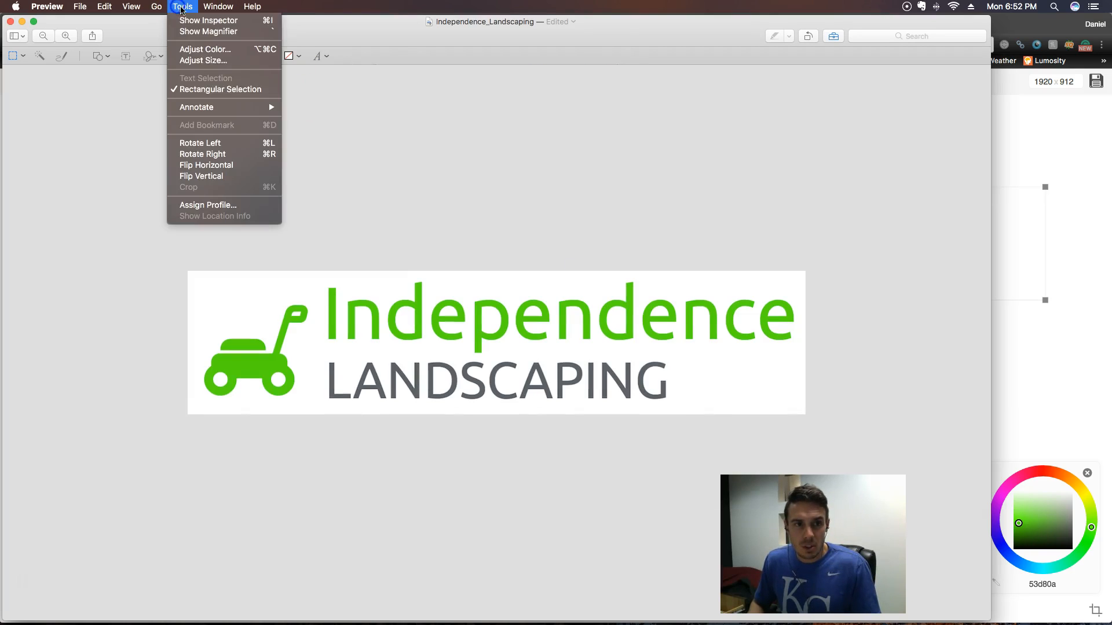
pyautogui.click(119, 192)
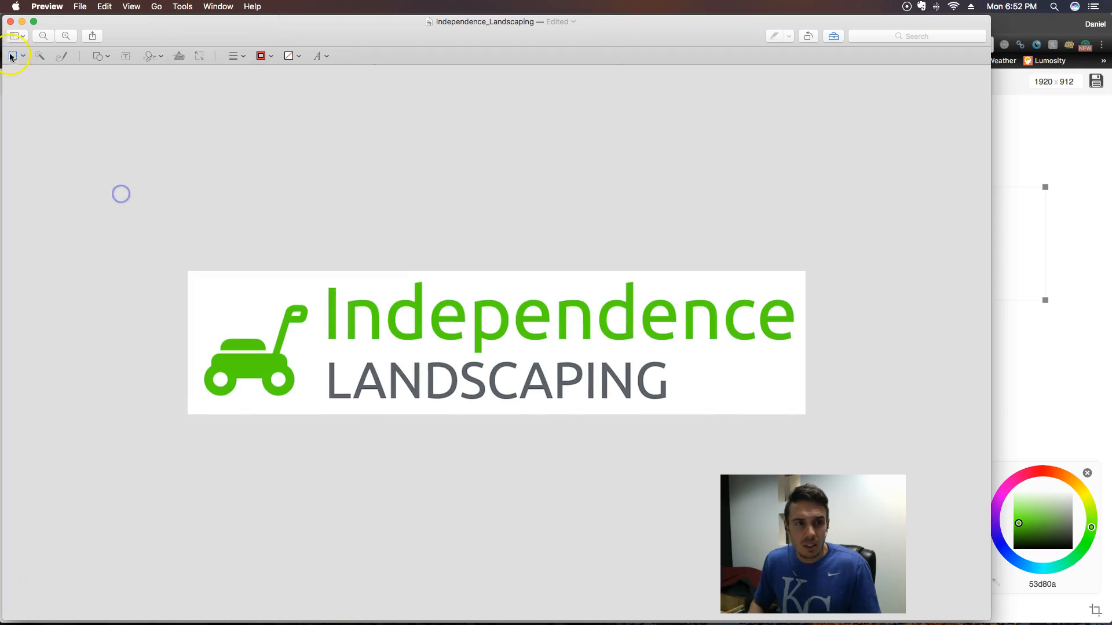
# - Close the resized logo image and the Desktop folder window, and close the screenshot how-to article in Chrome
pyautogui.click(11, 22)
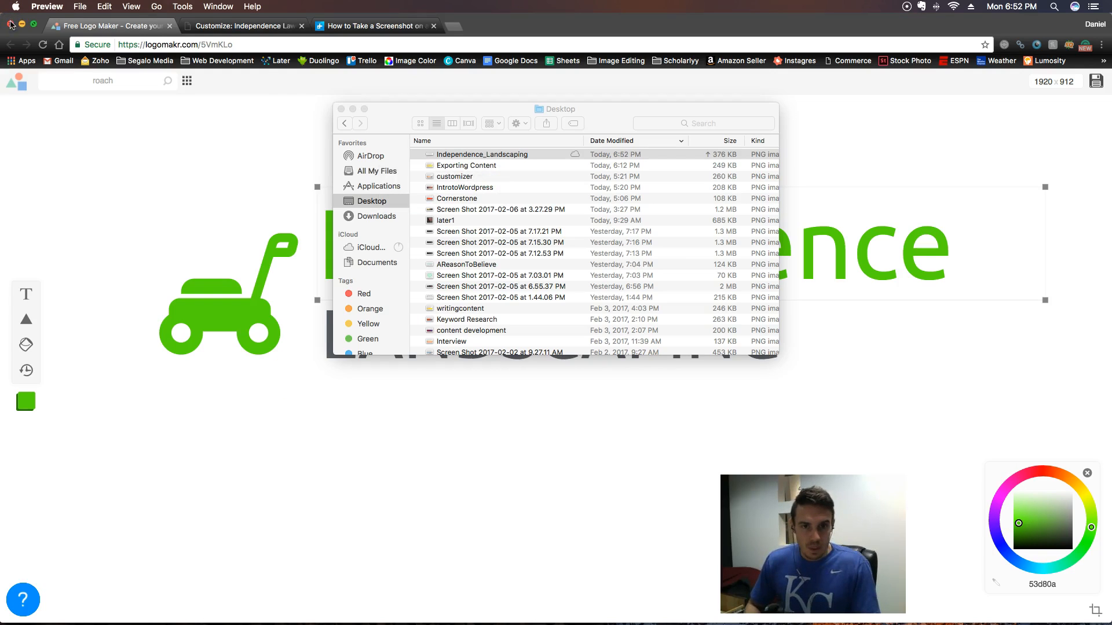
pyautogui.click(342, 110)
pyautogui.click(365, 26)
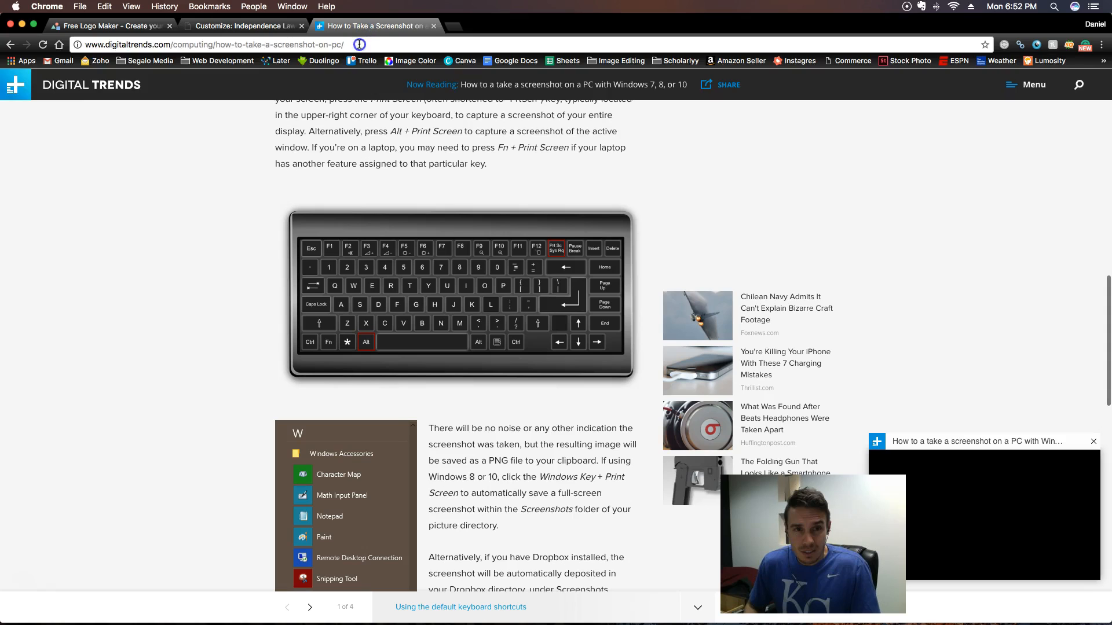
pyautogui.click(359, 44)
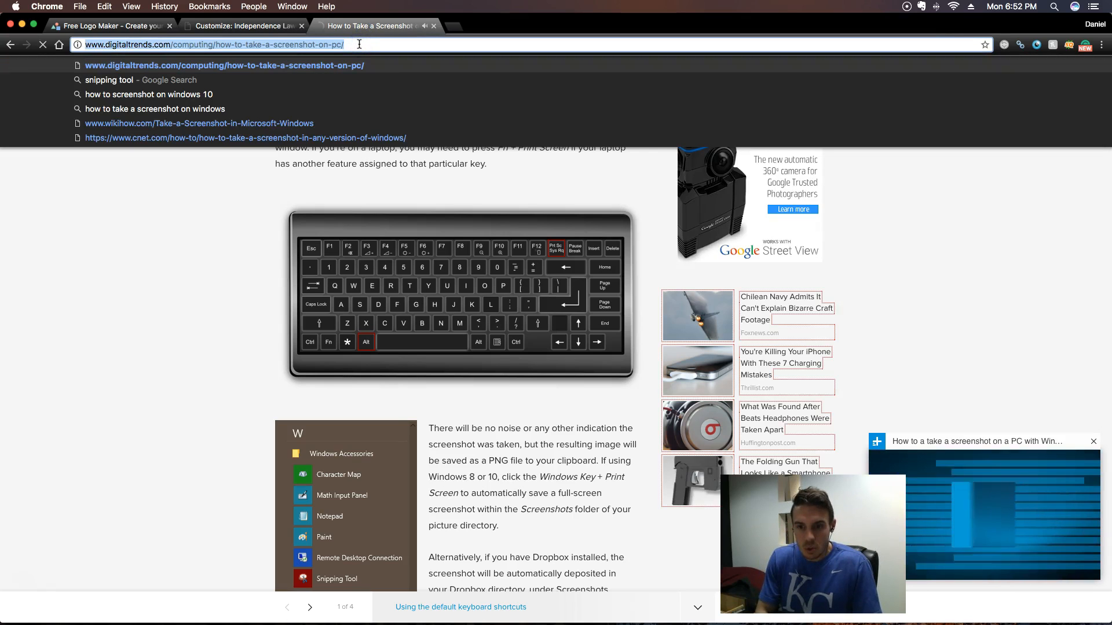
pyautogui.click(435, 26)
# - Open picmonkey.com in a new browser tab
pyautogui.press('super+t')
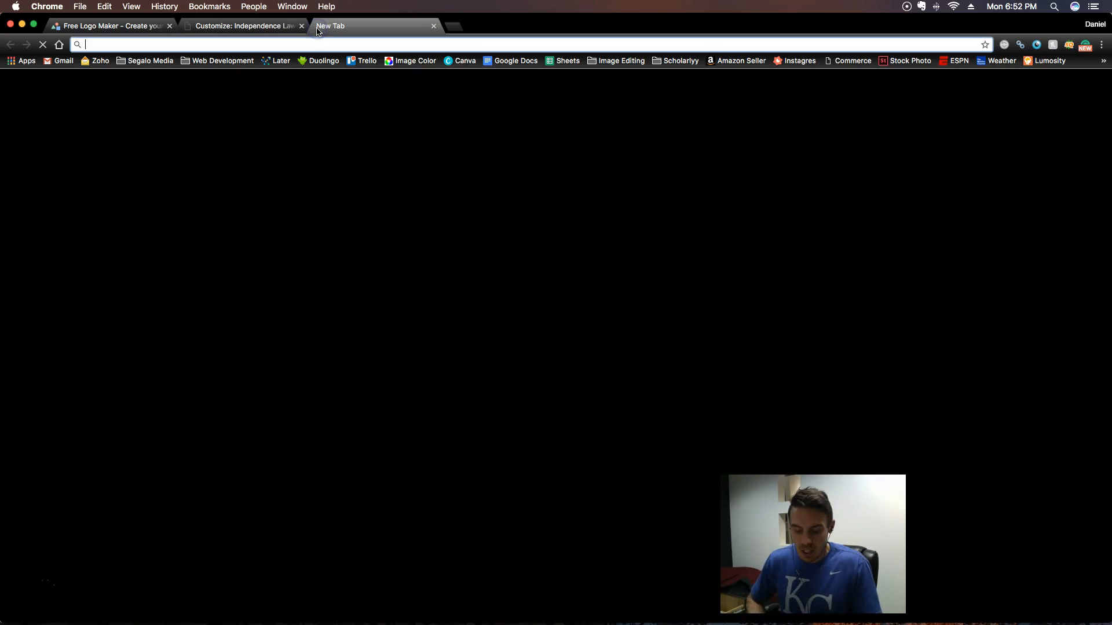
pyautogui.write('piocm')
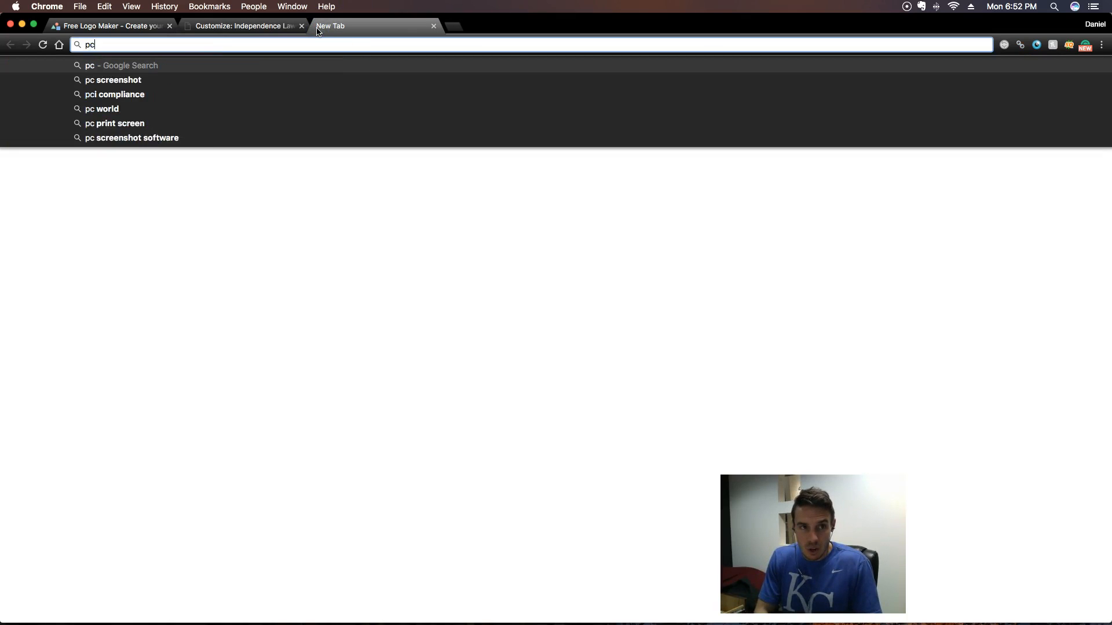
pyautogui.press('BackSpace')
pyautogui.press('BackSpace')
pyautogui.press('BackSpace')
pyautogui.write('cmonkey.com')
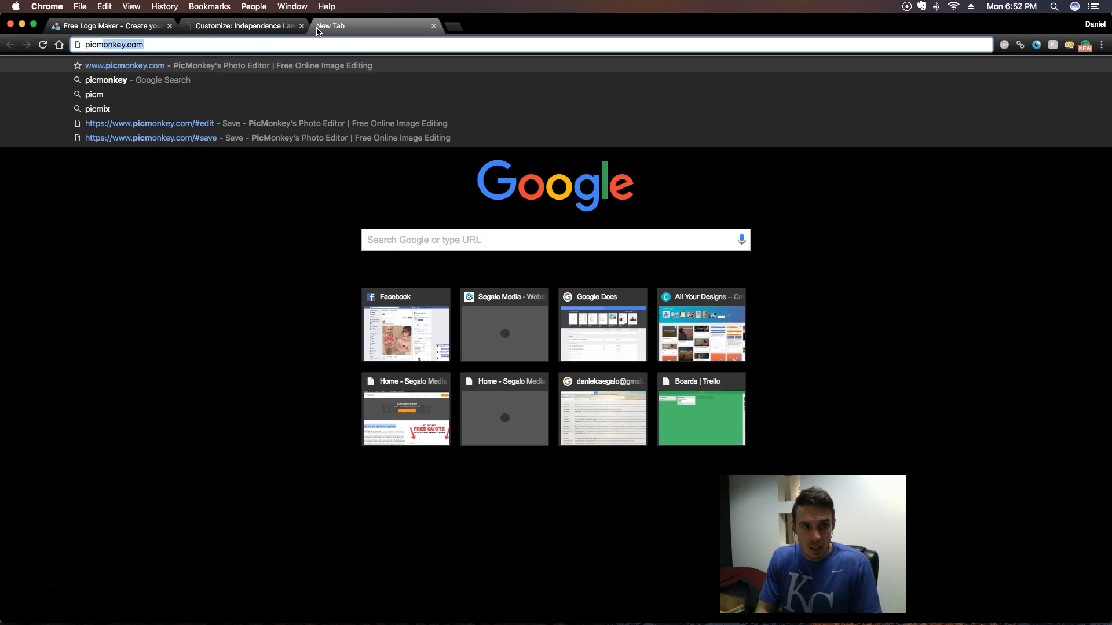
pyautogui.press('Return')
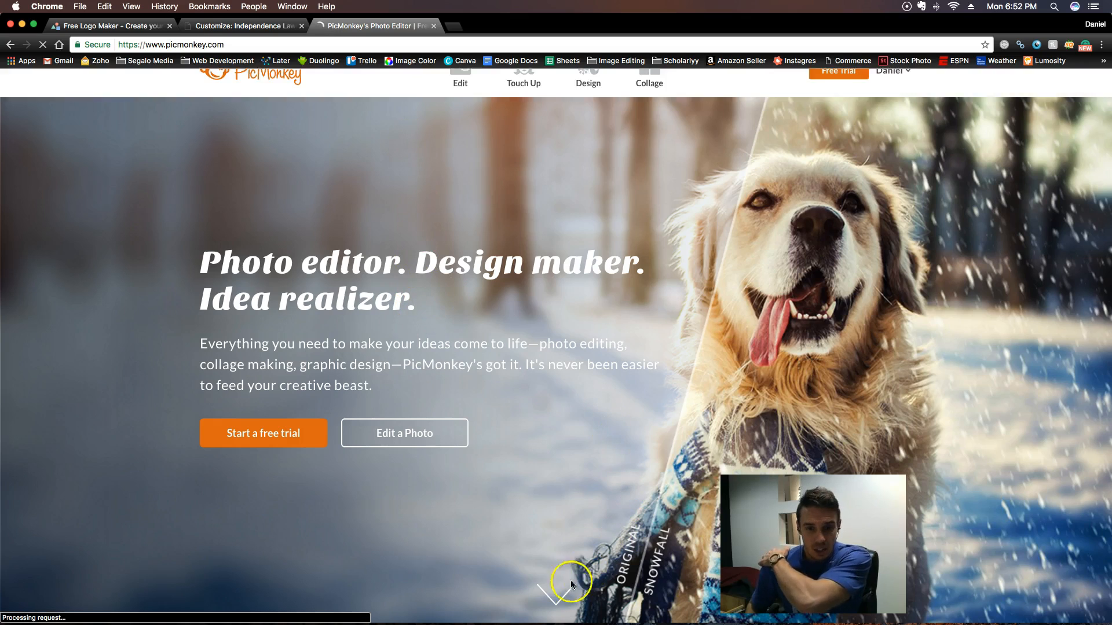
# - Load the Independence_Landscaping image from the computer into PicMonkey's photo editor
pyautogui.moveTo(458, 106)
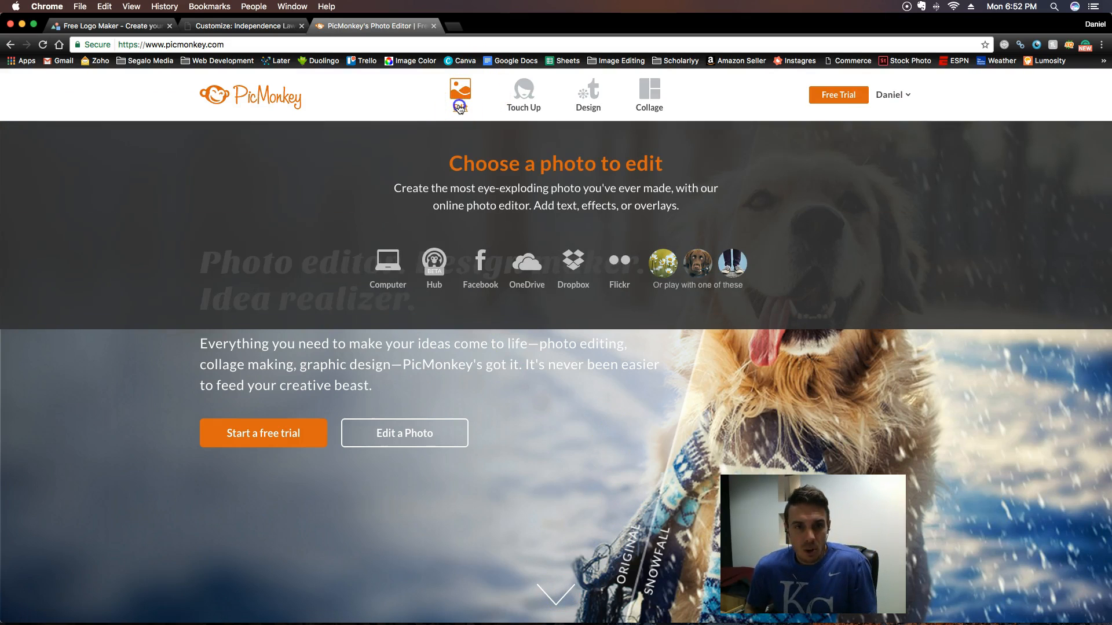
pyautogui.click(458, 108)
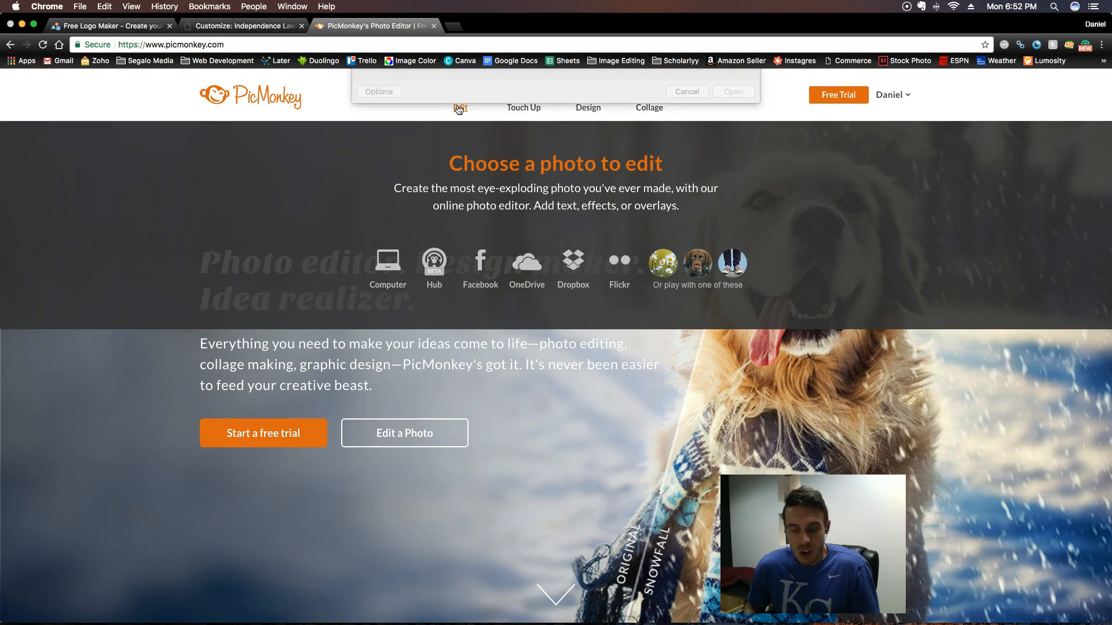
pyautogui.doubleClick(527, 111)
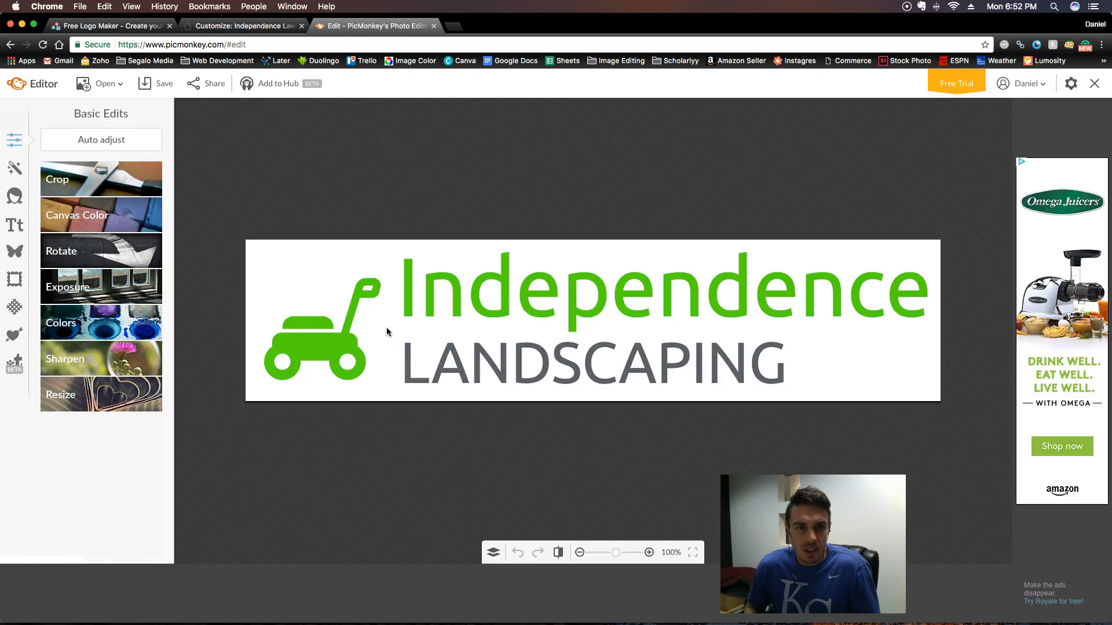
pyautogui.click(278, 340)
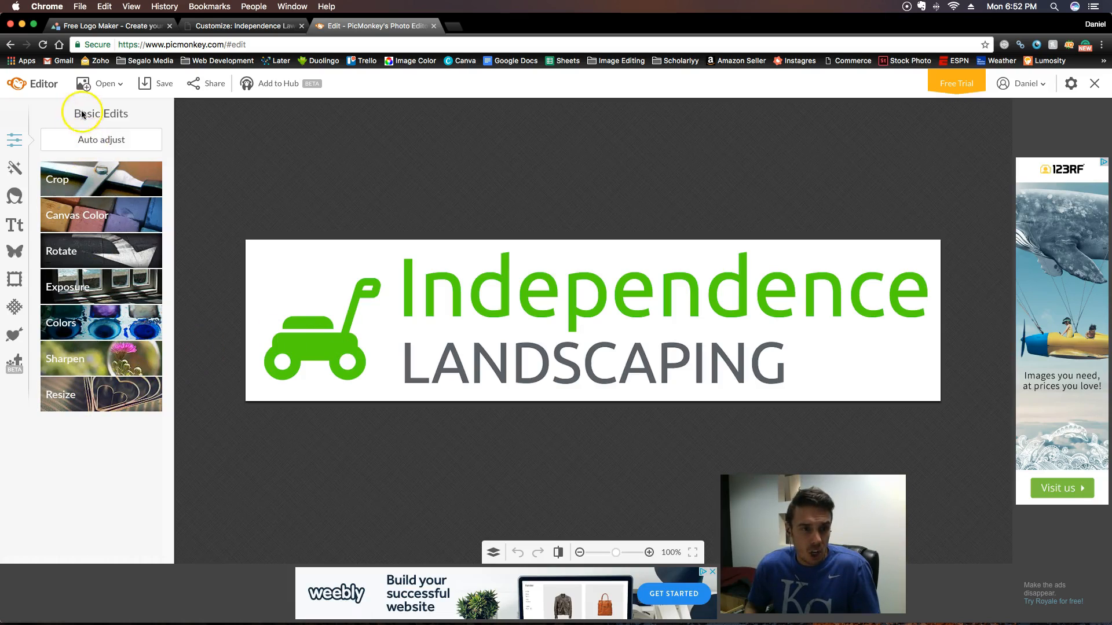
# - Resize the logo image to a width of 1200 pixels, keeping its proportions
pyautogui.click(84, 407)
pyautogui.click(71, 432)
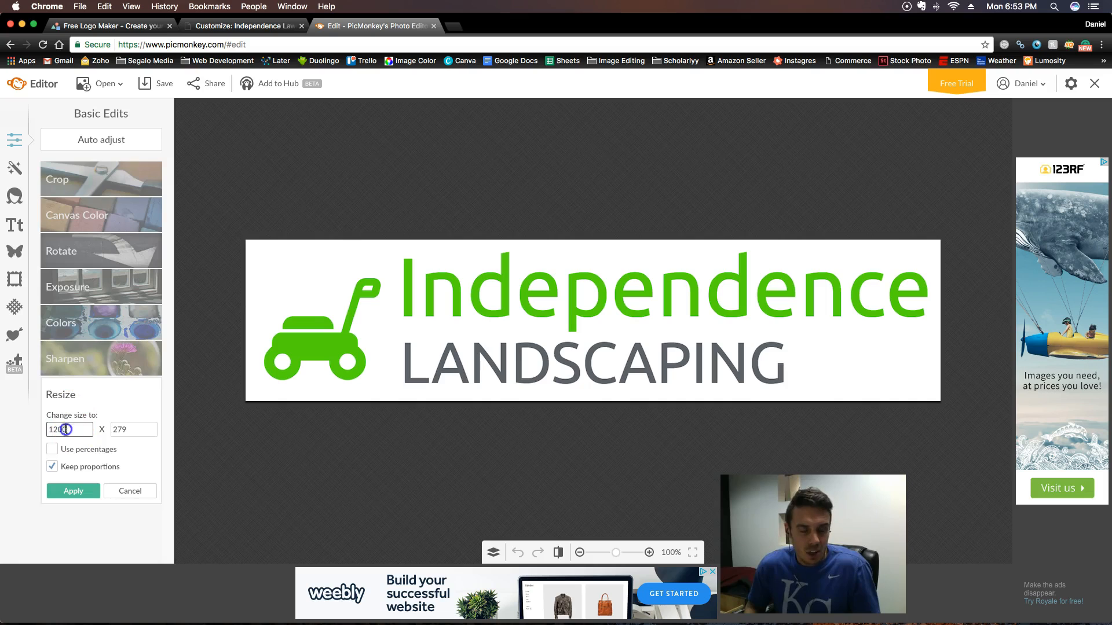
pyautogui.write('1200')
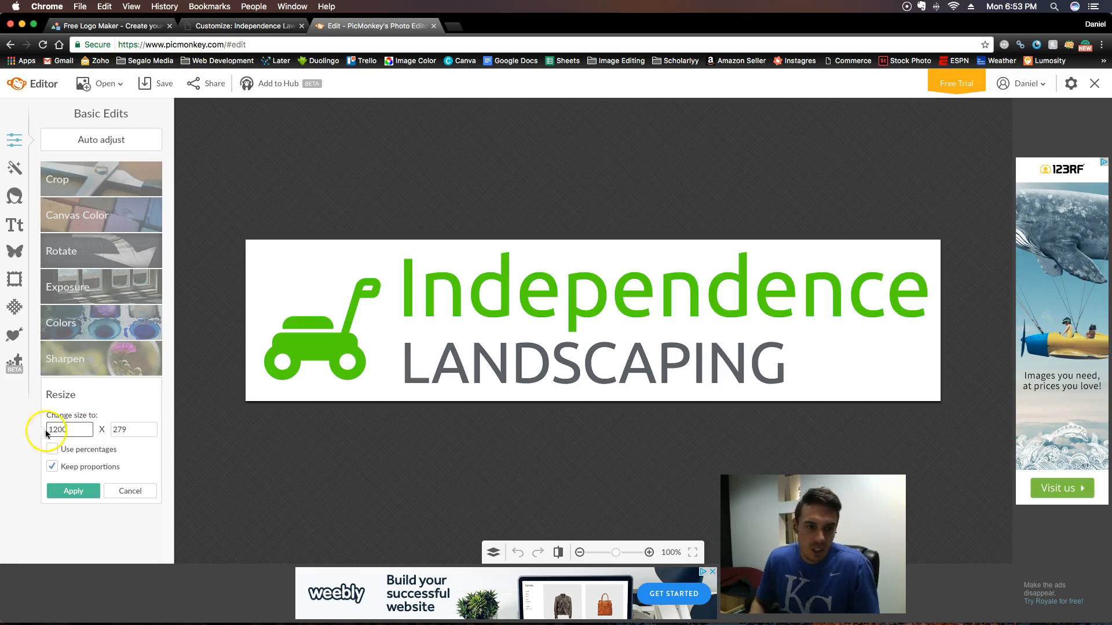
pyautogui.click(73, 491)
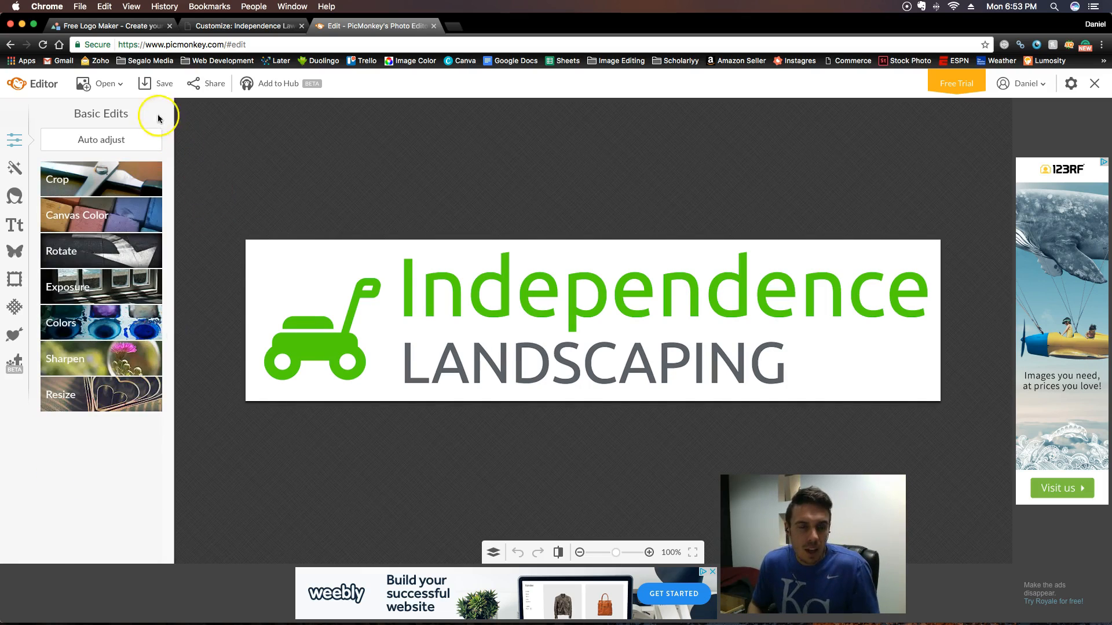
# - Open the save options for the logo image, cancel the save, and close the PicMonkey tab
pyautogui.click(157, 87)
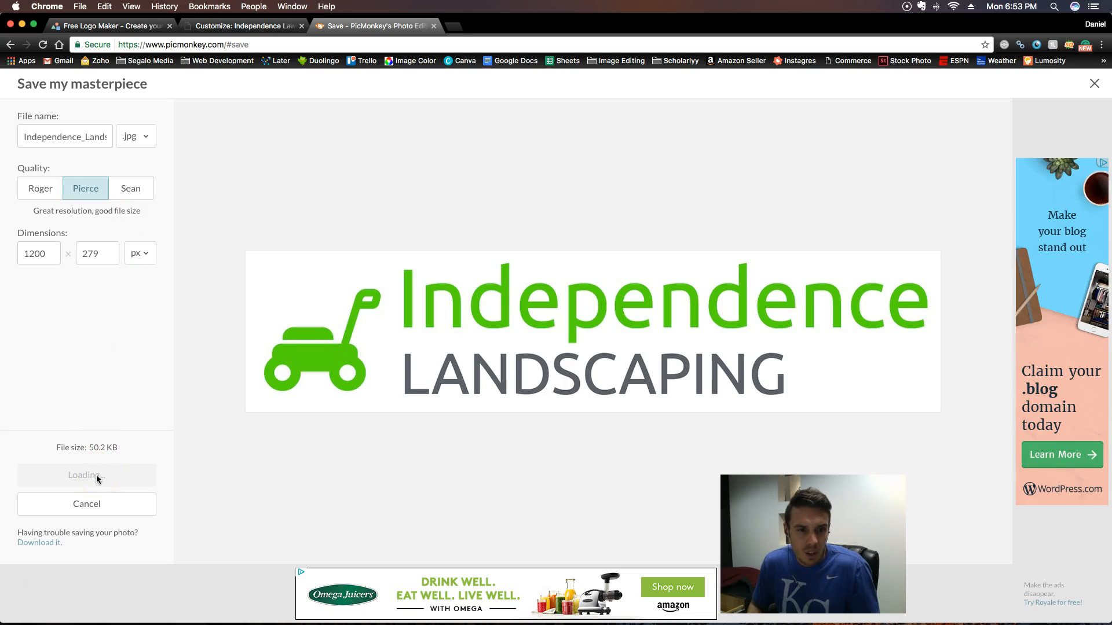
pyautogui.click(98, 507)
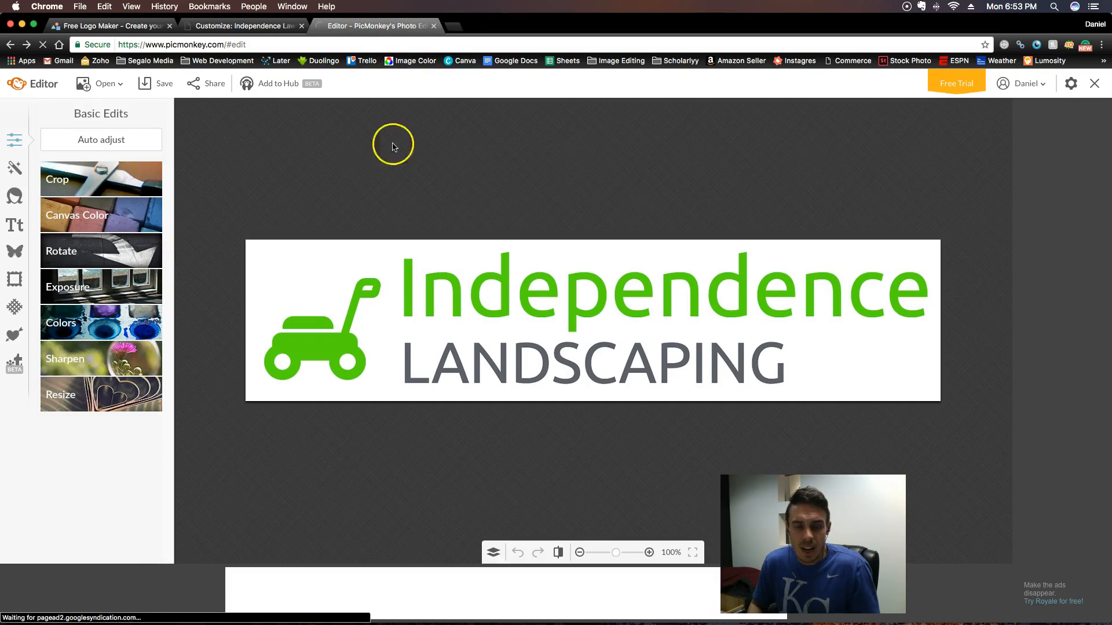
pyautogui.click(432, 29)
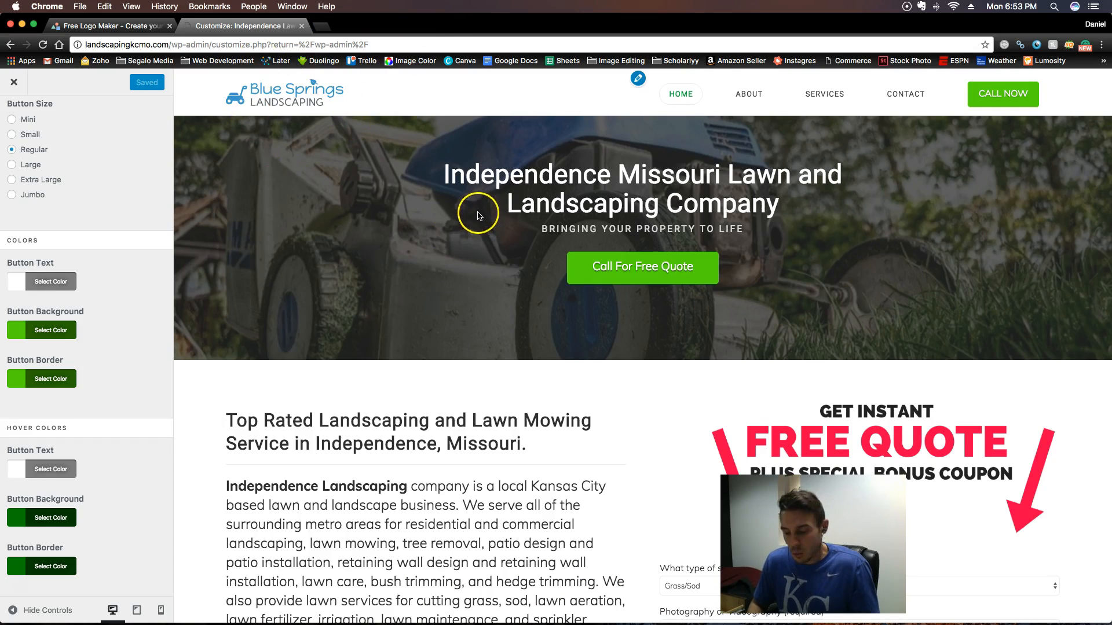
# - Open tinypng.com in a new browser tab
pyautogui.click(325, 31)
pyautogui.write('tinypng')
pyautogui.press('Return')
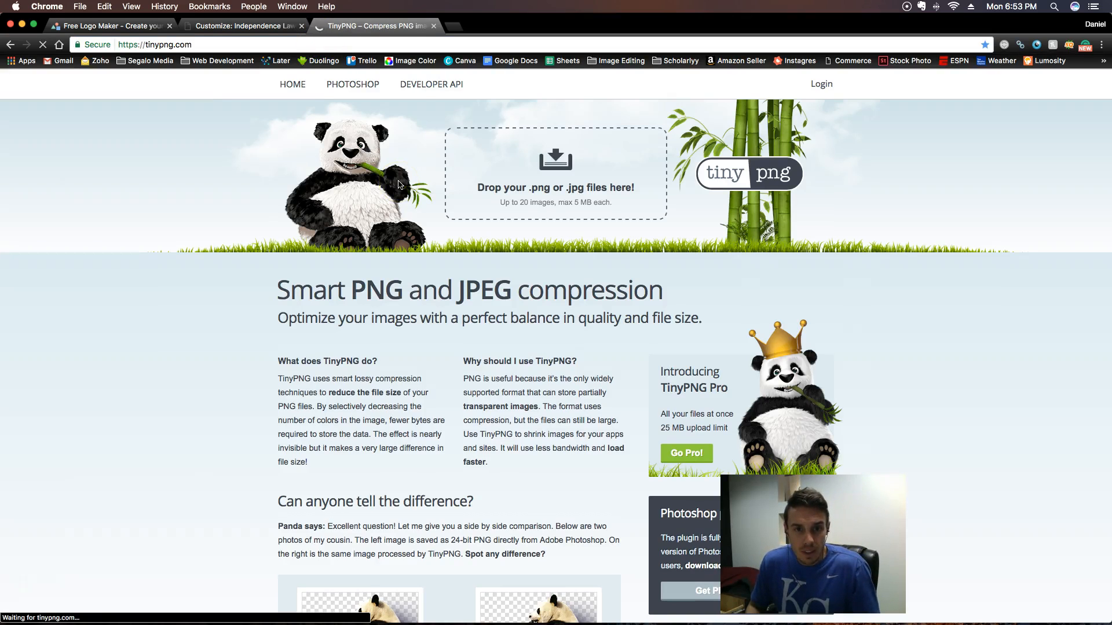
# - Compress the Independence_Landscaping image from the Desktop with TinyPNG and download the compressed file
pyautogui.click(555, 169)
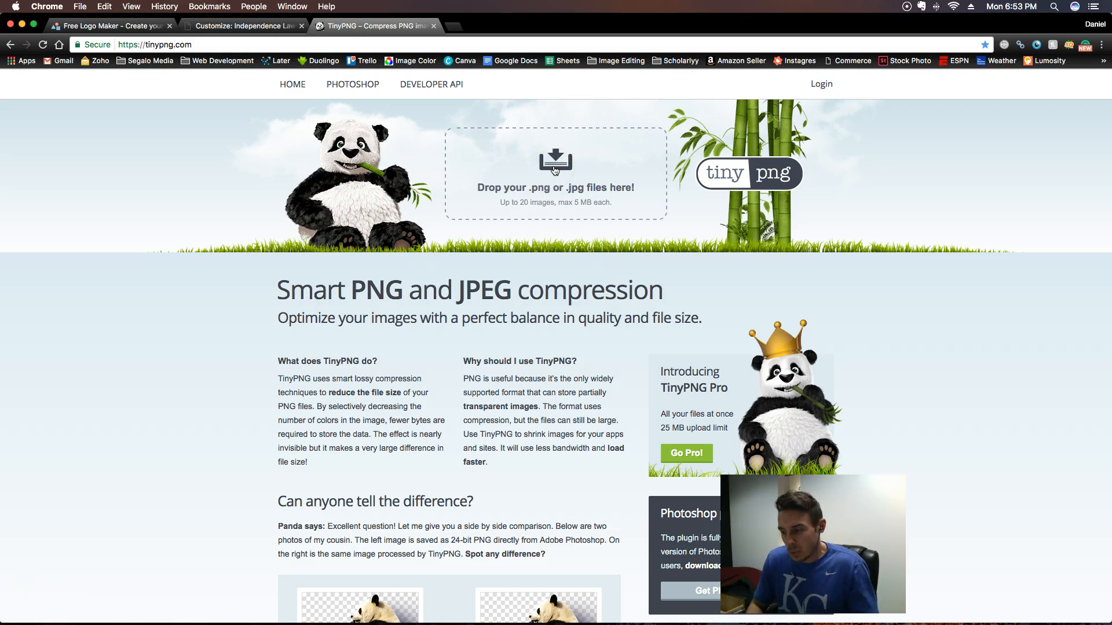
pyautogui.click(555, 169)
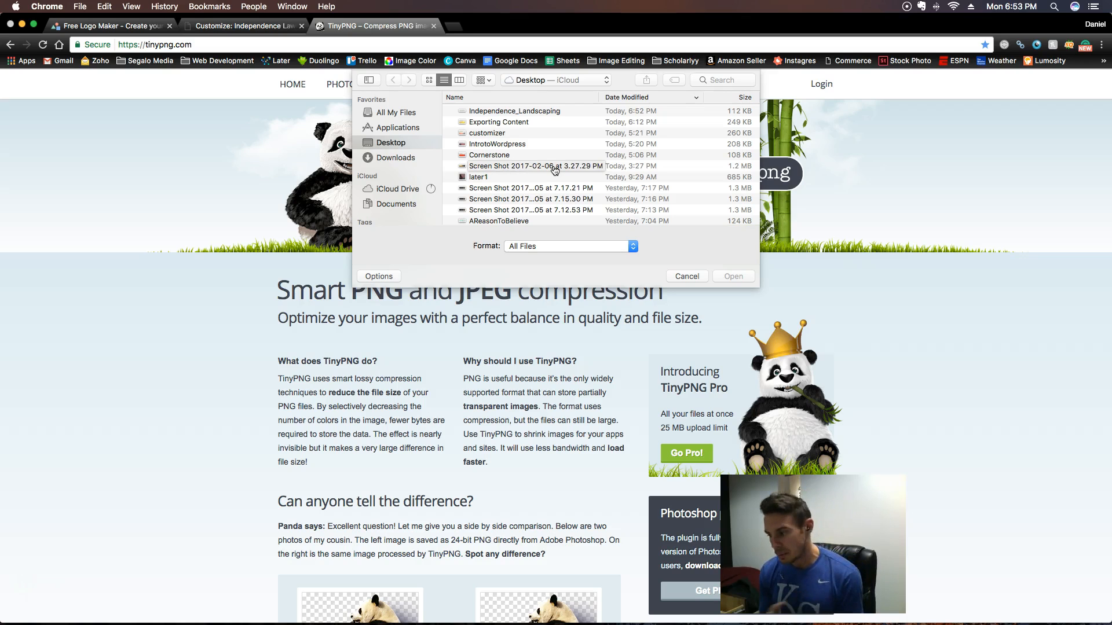
pyautogui.doubleClick(524, 111)
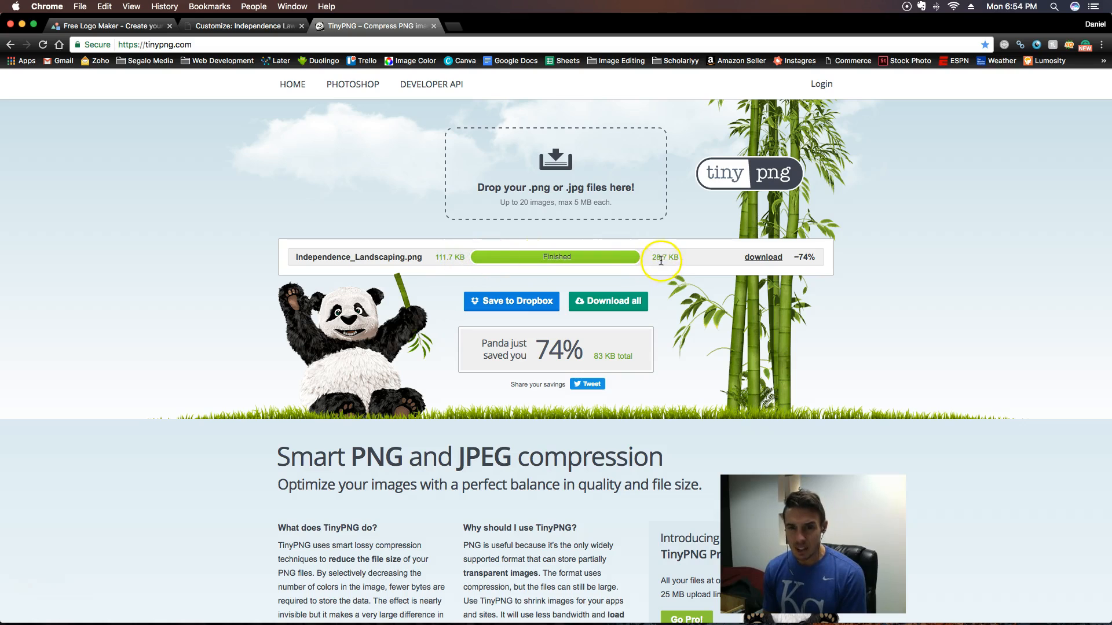
pyautogui.click(768, 258)
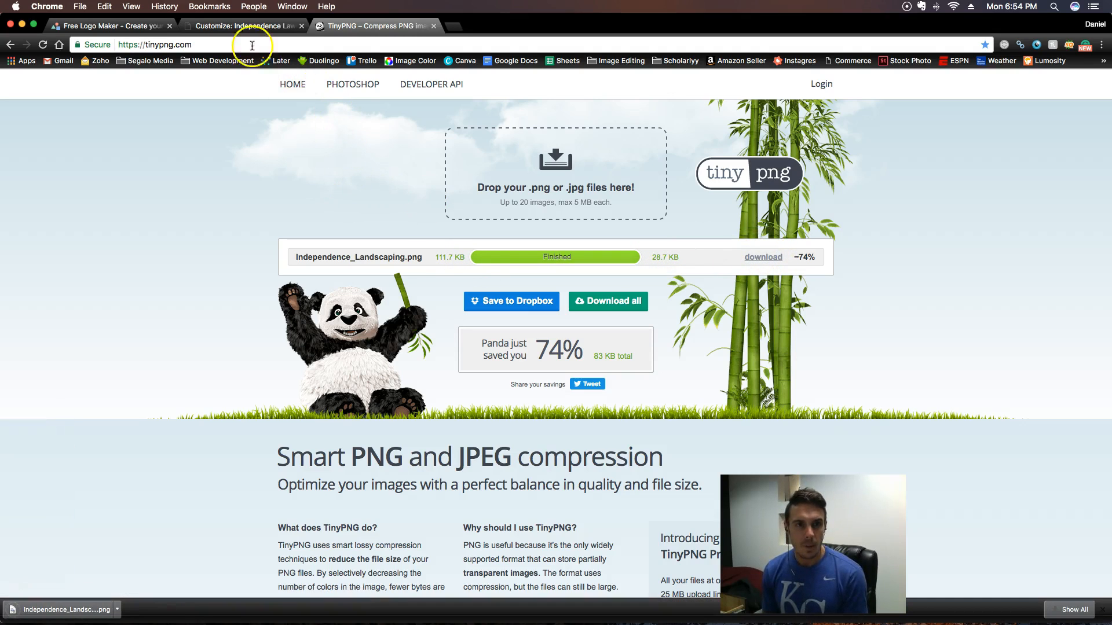
# - Return to the site customizer, leave the Buttons settings and open the Header settings
pyautogui.click(226, 28)
pyautogui.scroll(5, 112, 300)
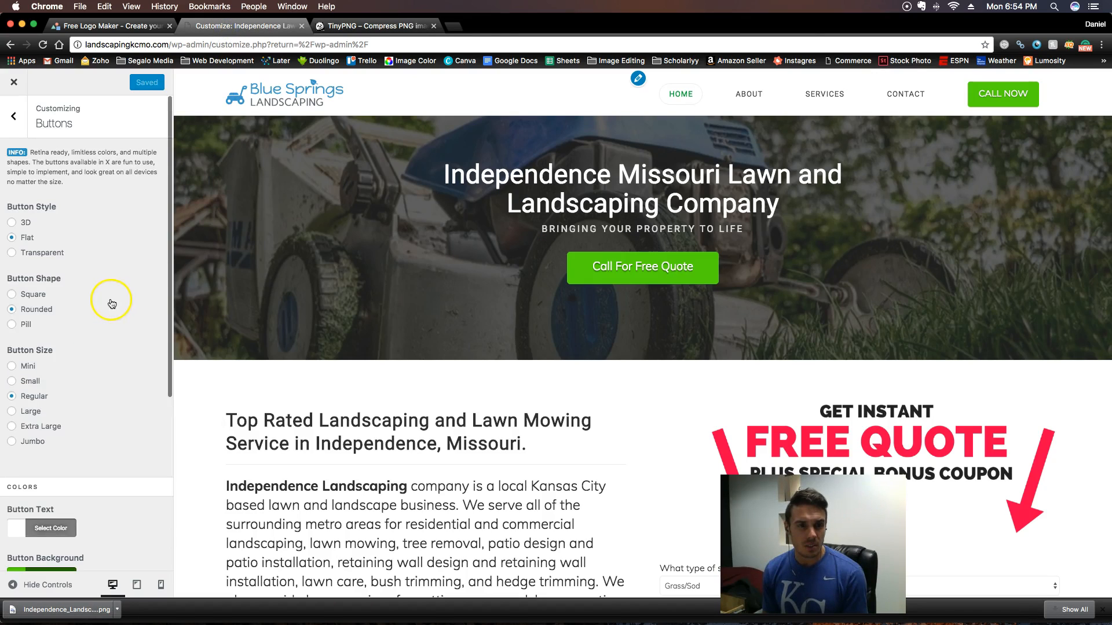
pyautogui.click(14, 117)
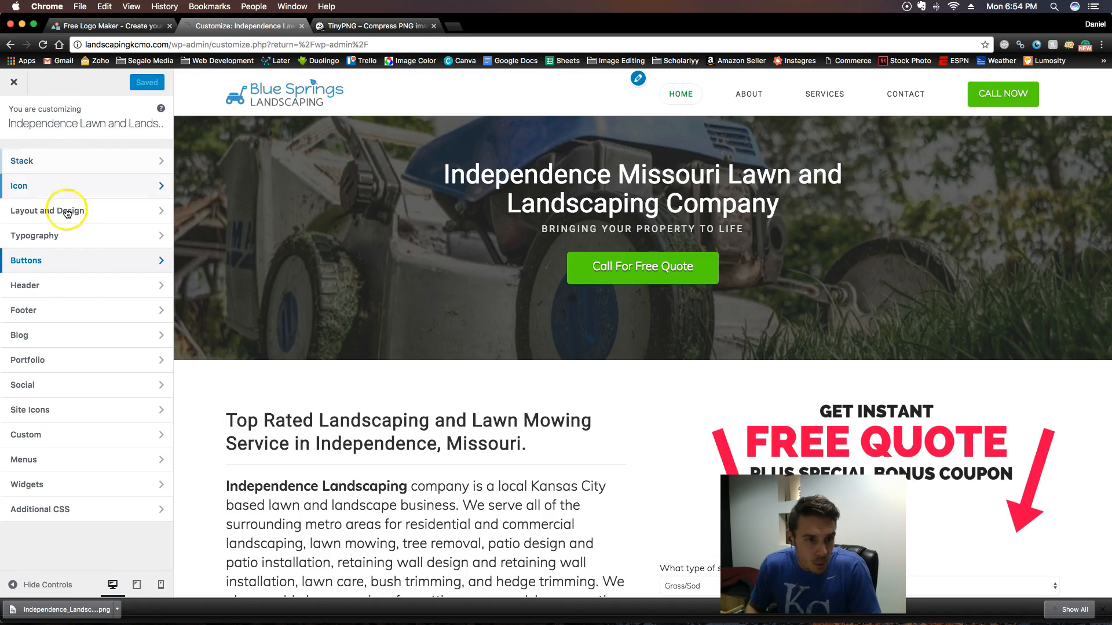
pyautogui.click(70, 289)
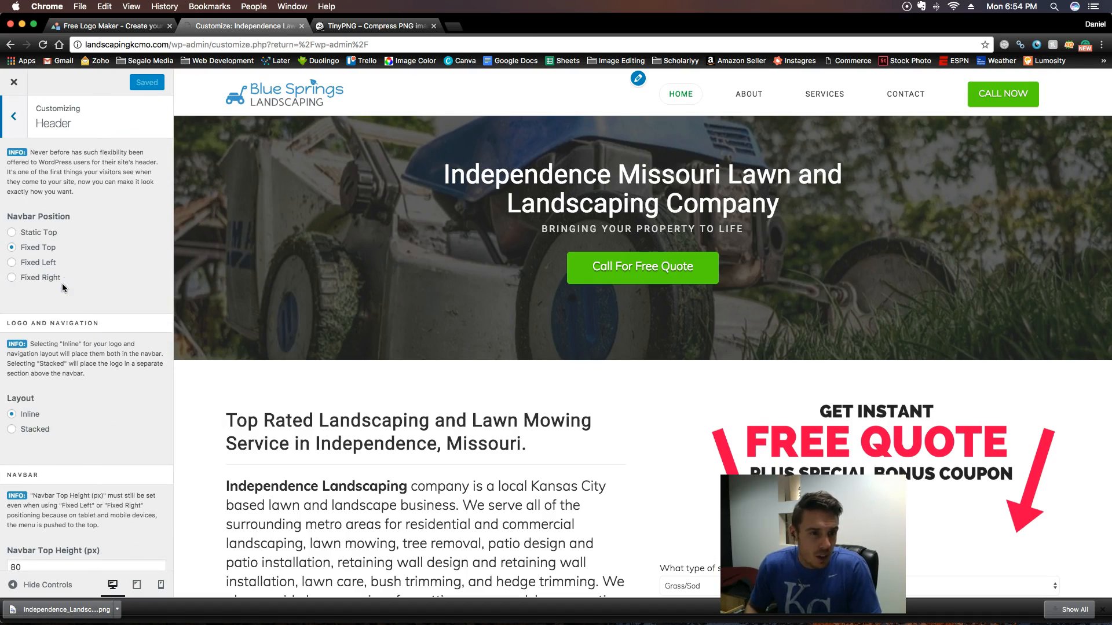
# - Replace the header's Blue Springs logo with Independence_Landscaping.png, uploaded from the Downloads folder
pyautogui.scroll(-15, 62, 288)
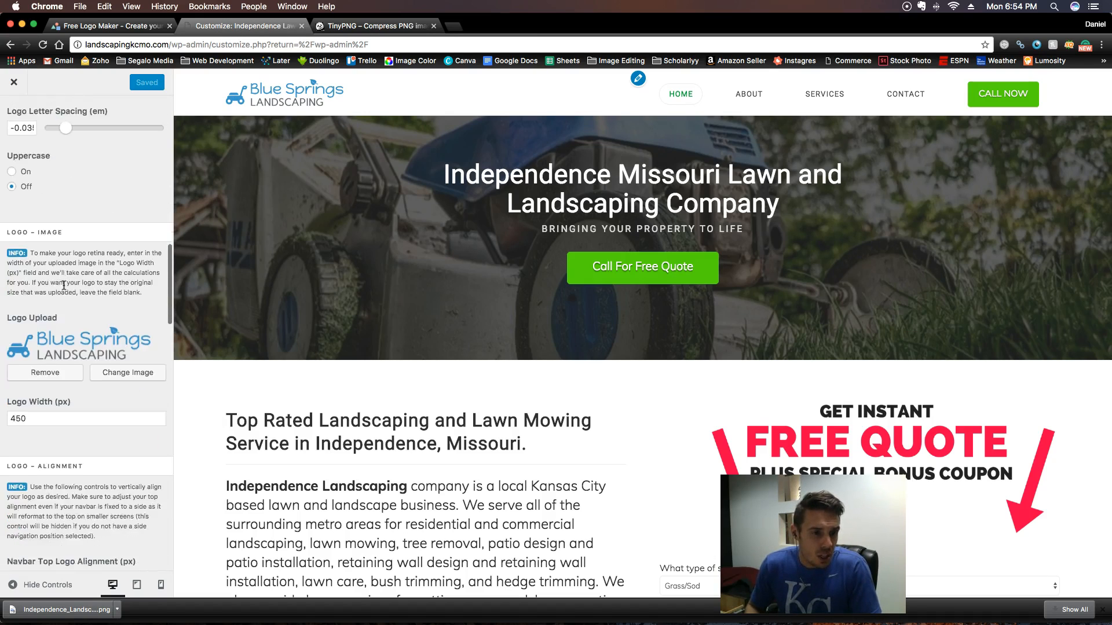
pyautogui.scroll(-4, 63, 285)
pyautogui.click(121, 286)
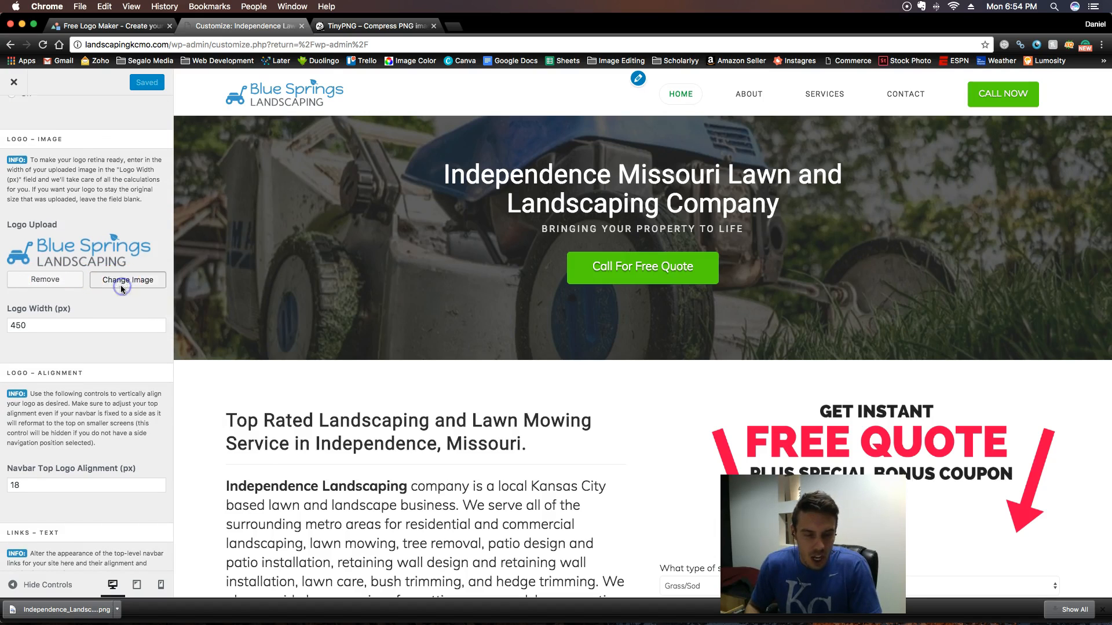
pyautogui.click(45, 126)
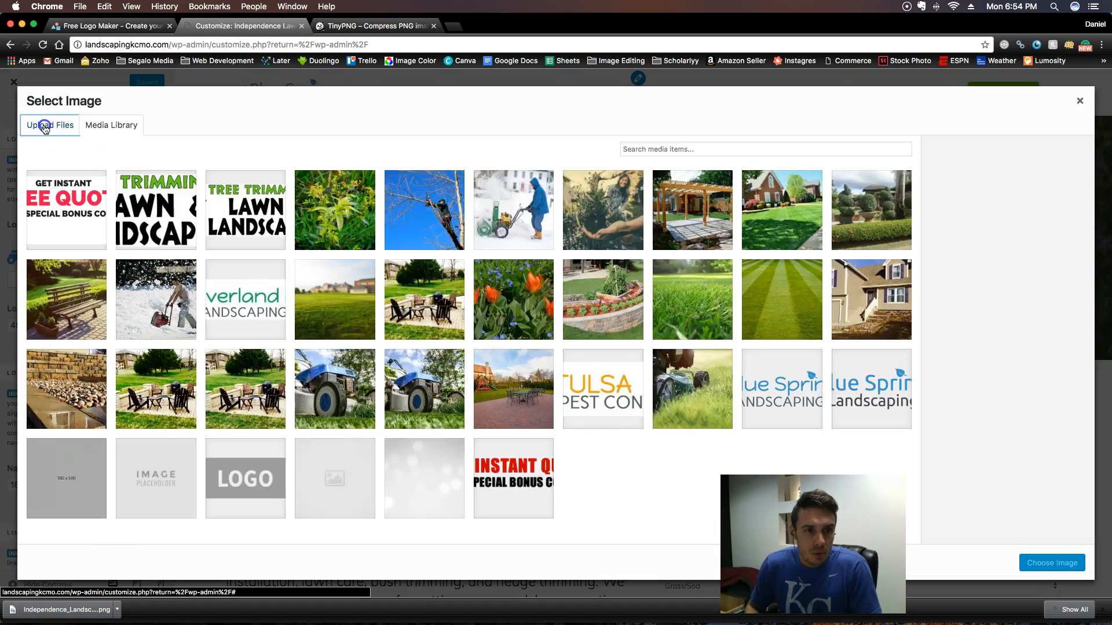
pyautogui.click(569, 320)
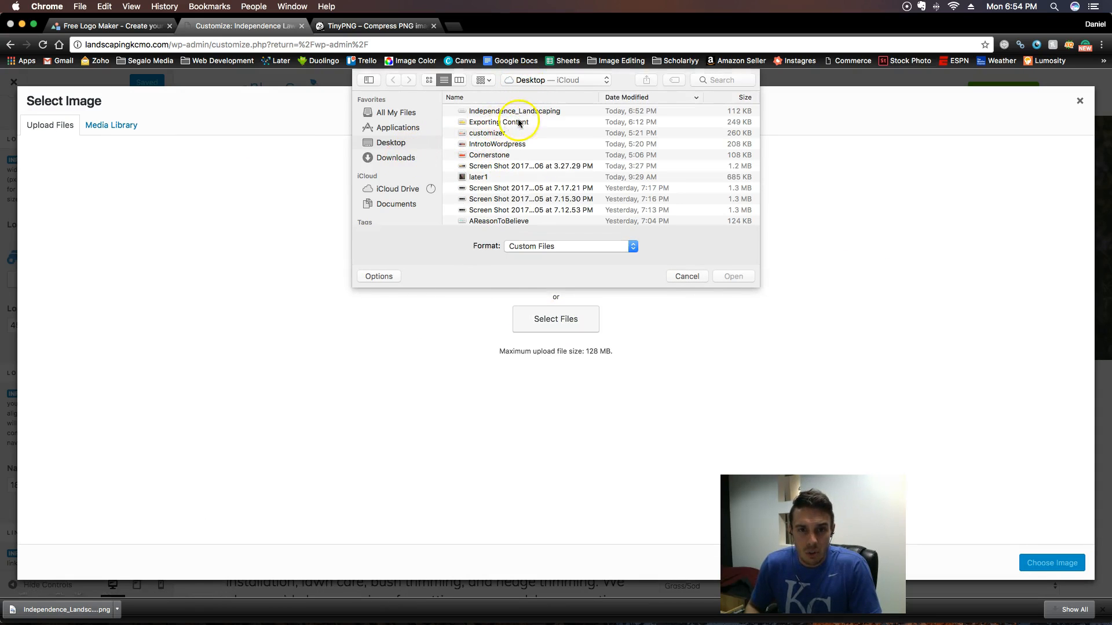
pyautogui.click(398, 159)
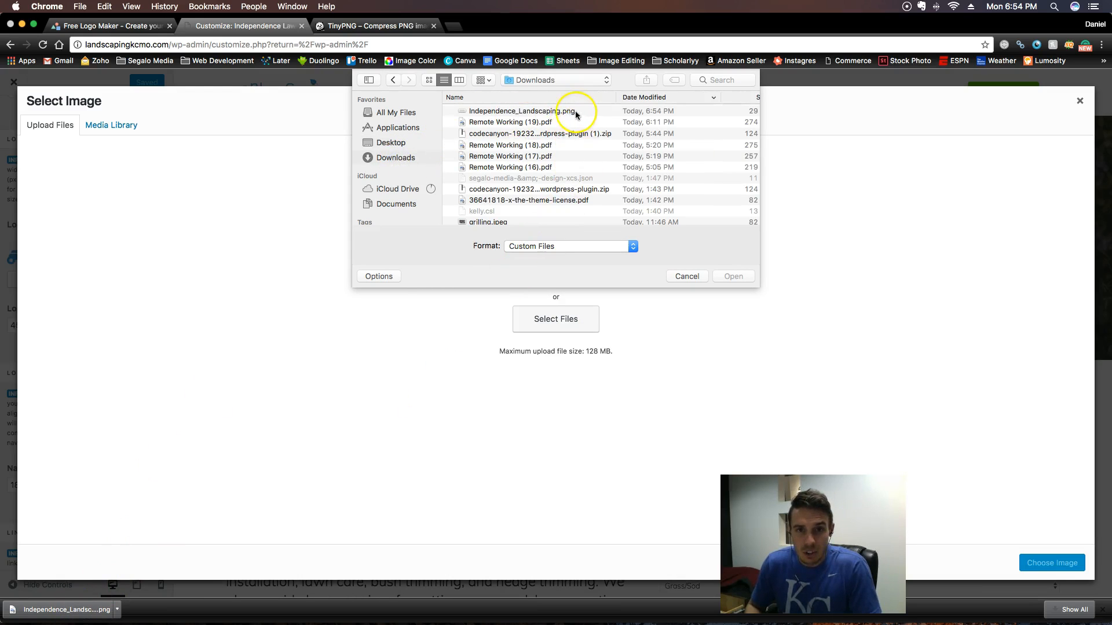
pyautogui.click(576, 115)
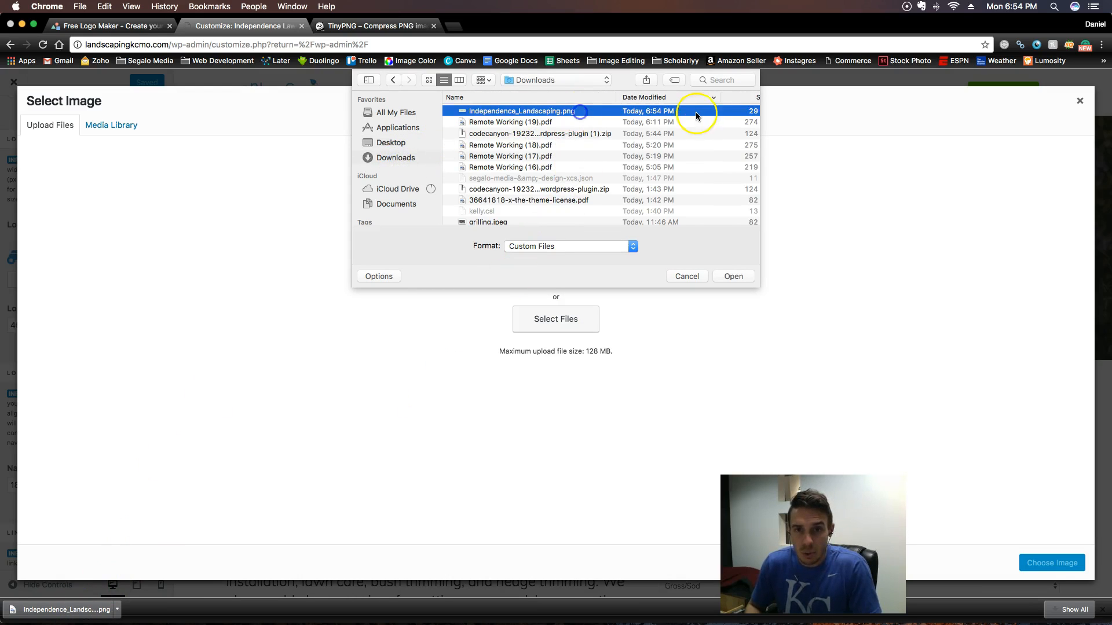
pyautogui.click(734, 277)
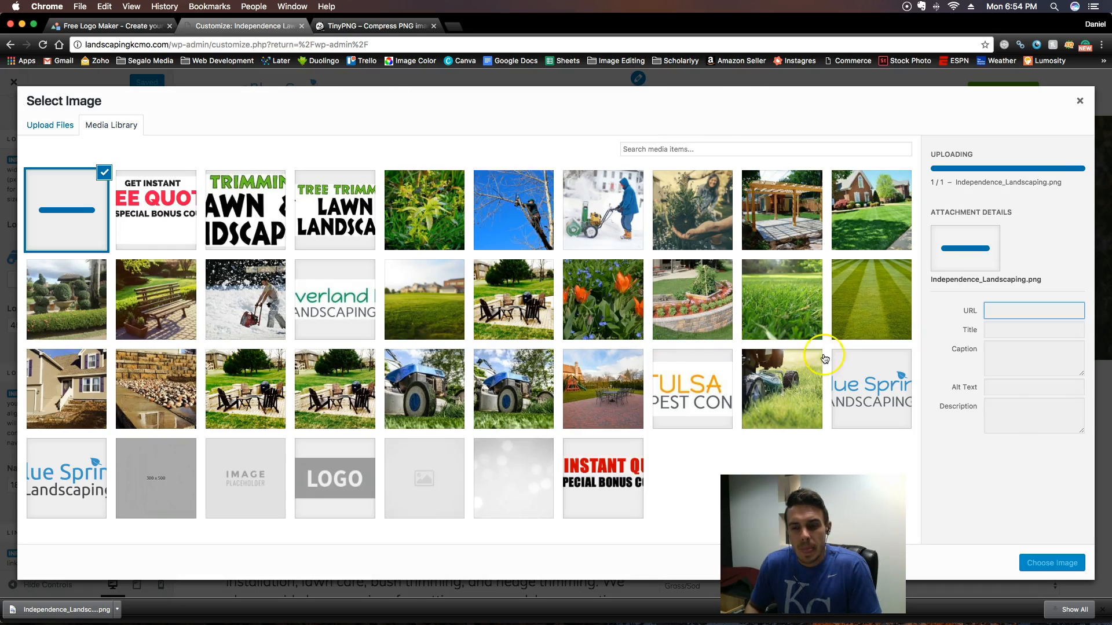
pyautogui.click(1051, 565)
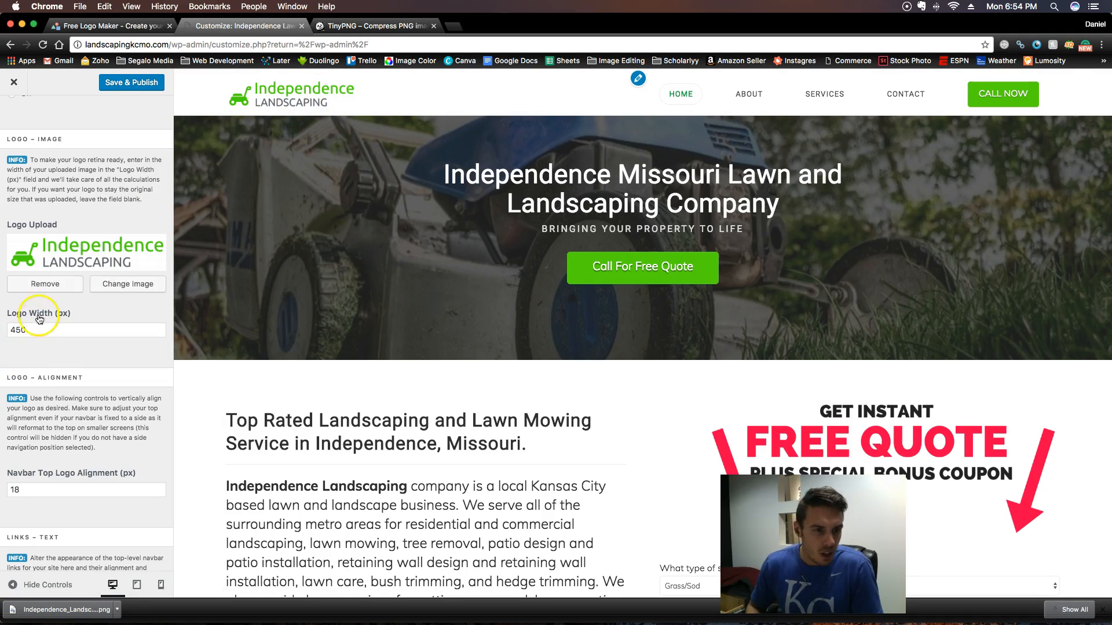
# - Set the header logo width to 550 px
pyautogui.click(22, 330)
pyautogui.press('BackSpace')
pyautogui.write('8')
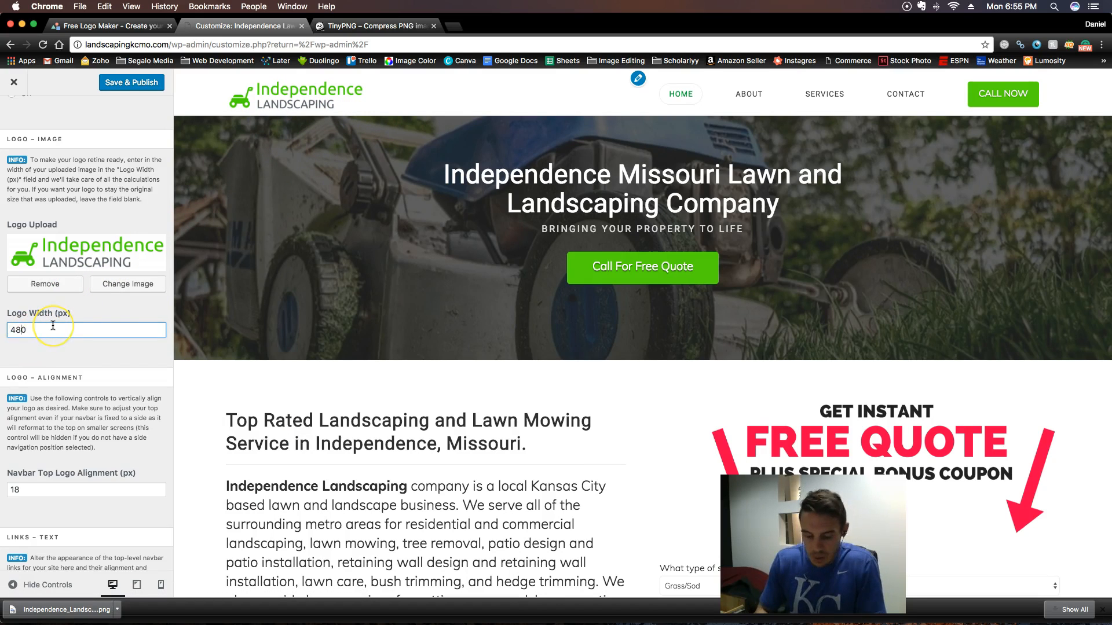
pyautogui.write('53')
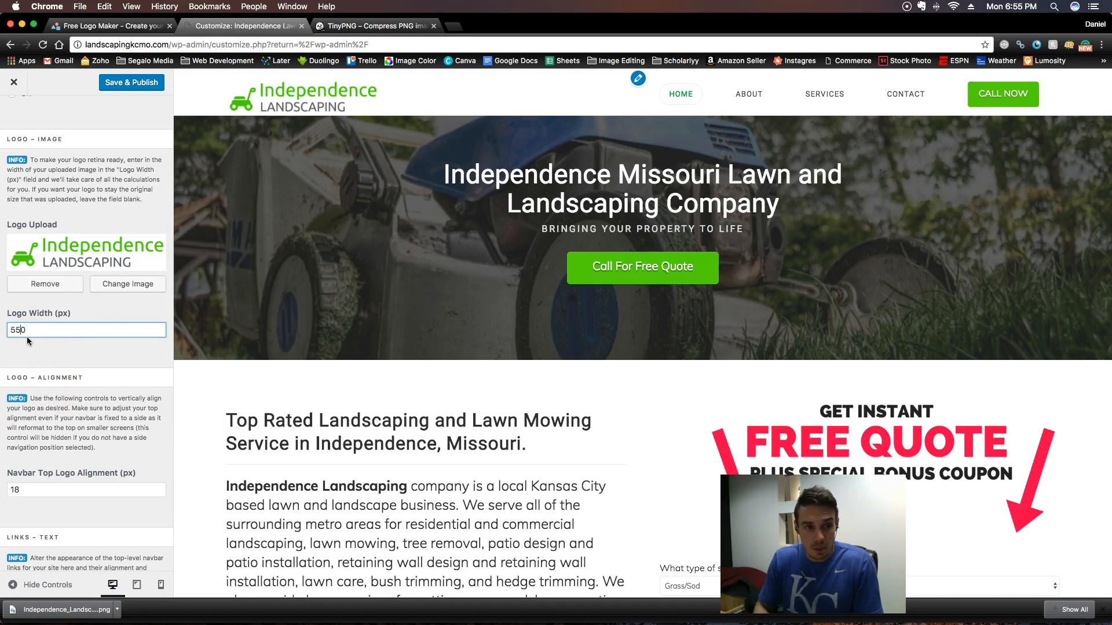
pyautogui.click(46, 339)
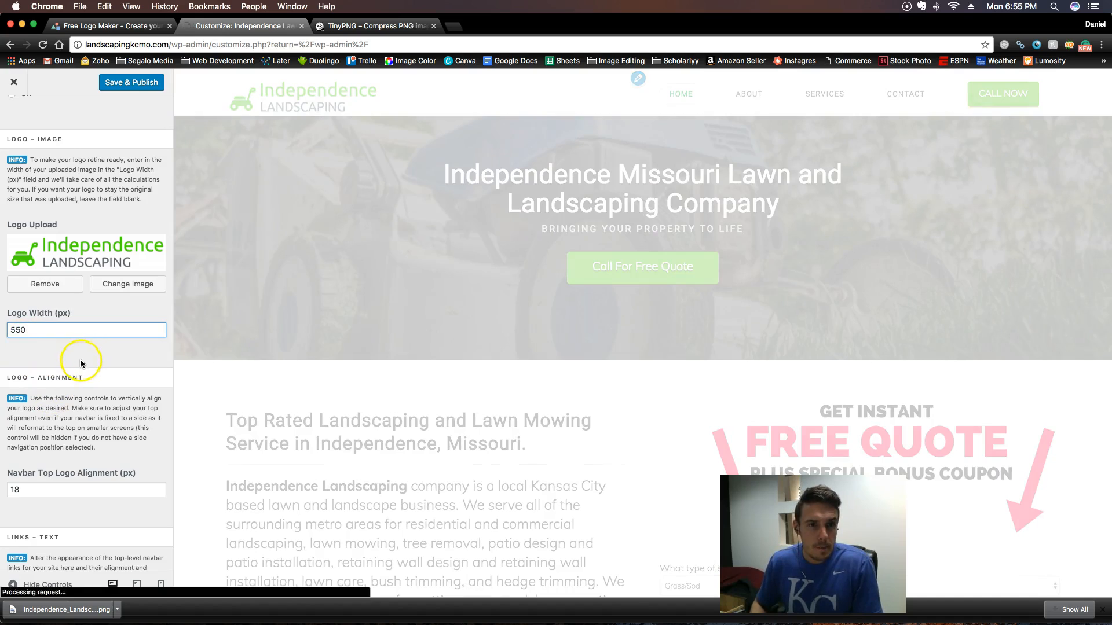
pyautogui.scroll(-3, 80, 361)
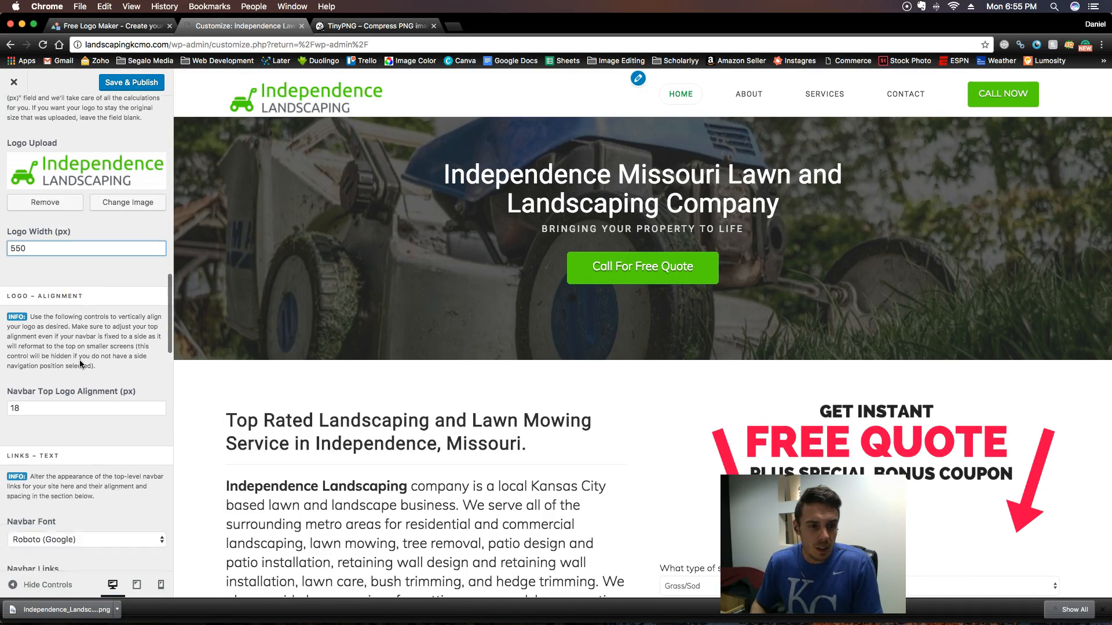
pyautogui.scroll(-5, 80, 362)
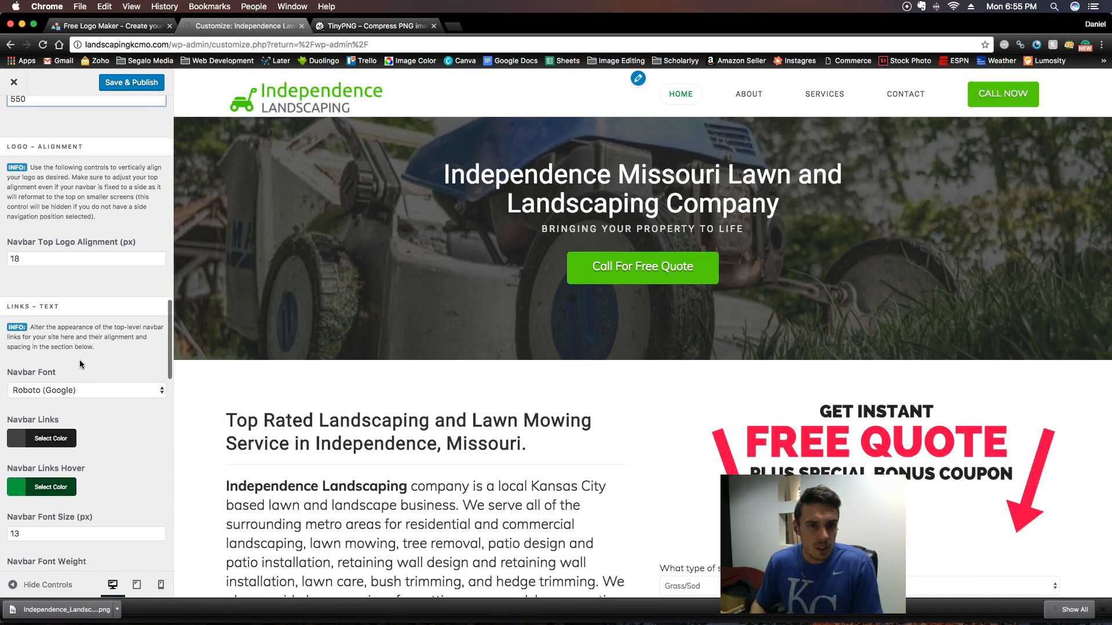
pyautogui.scroll(9, 80, 364)
pyautogui.scroll(16, 80, 364)
pyautogui.scroll(-18, 80, 364)
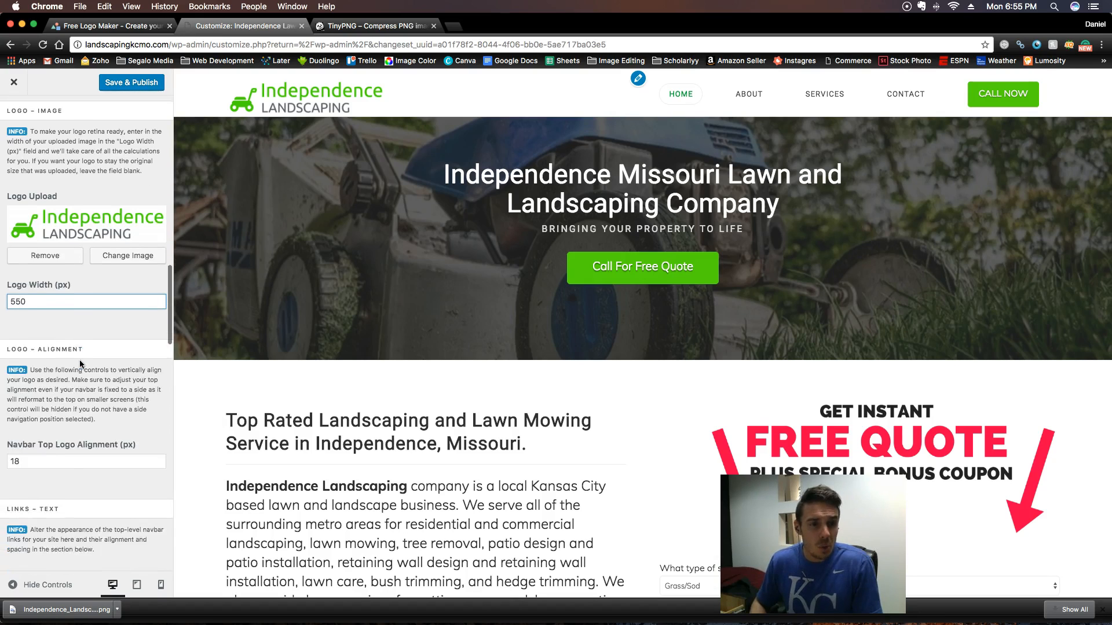
pyautogui.scroll(-1, 80, 364)
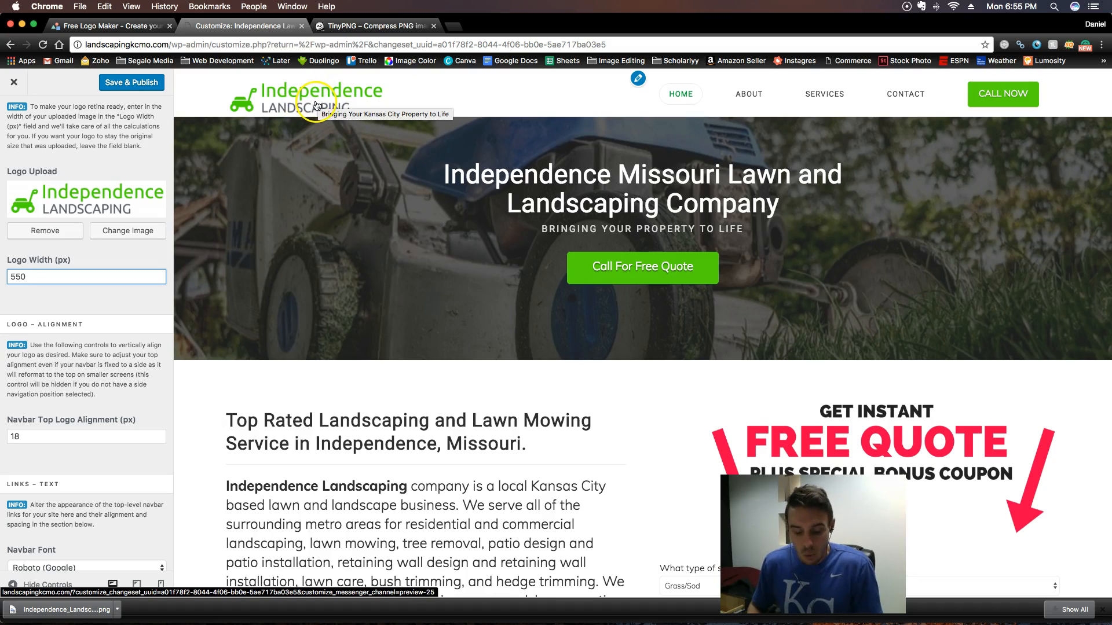
# - In the logomakr.com tab, enlarge the whole logo to nearly the full canvas width and reposition it with everything in view
pyautogui.click(132, 29)
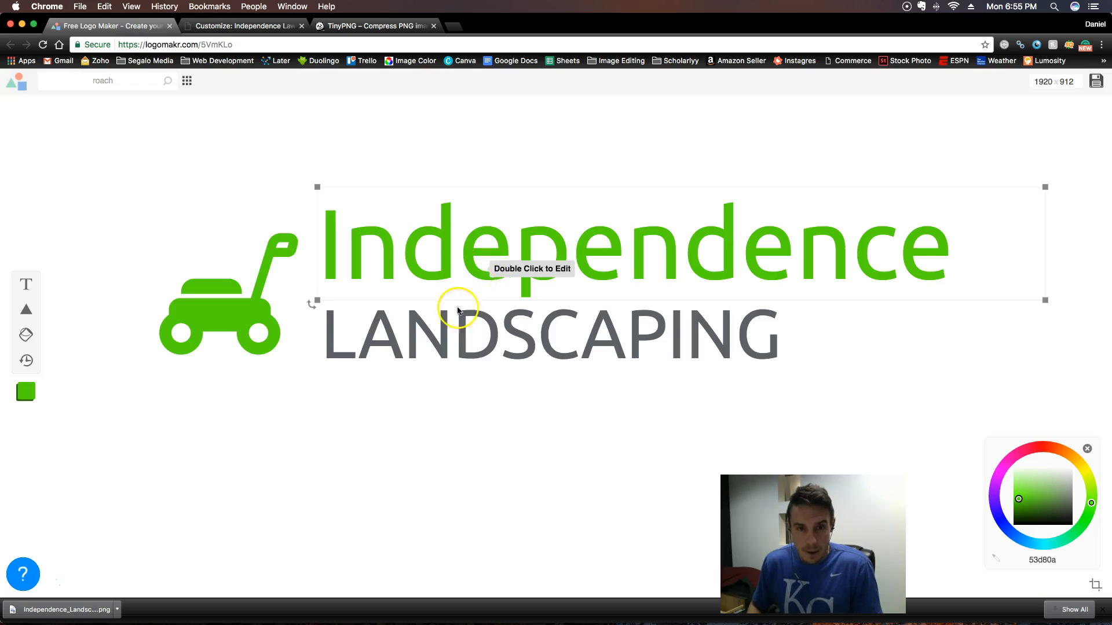
pyautogui.moveTo(139, 157); pyautogui.dragTo(797, 353)
pyautogui.moveTo(1046, 373); pyautogui.dragTo(1096, 427)
pyautogui.moveTo(640, 335); pyautogui.dragTo(655, 279)
pyautogui.moveTo(84, 336); pyautogui.dragTo(54, 344)
pyautogui.moveTo(483, 291); pyautogui.dragTo(499, 302)
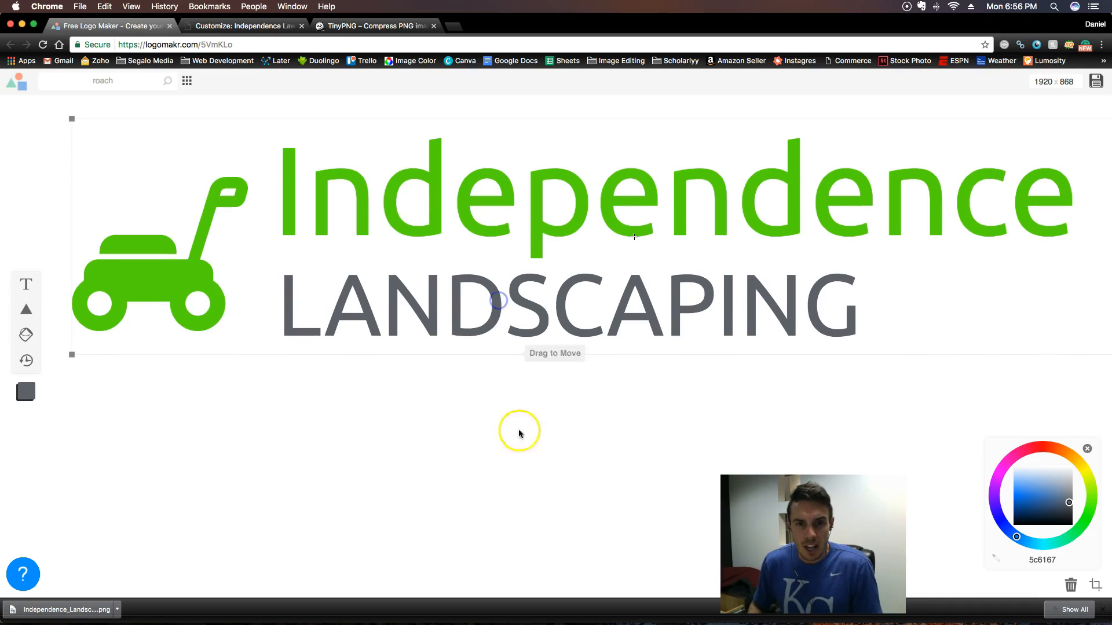
pyautogui.click(527, 480)
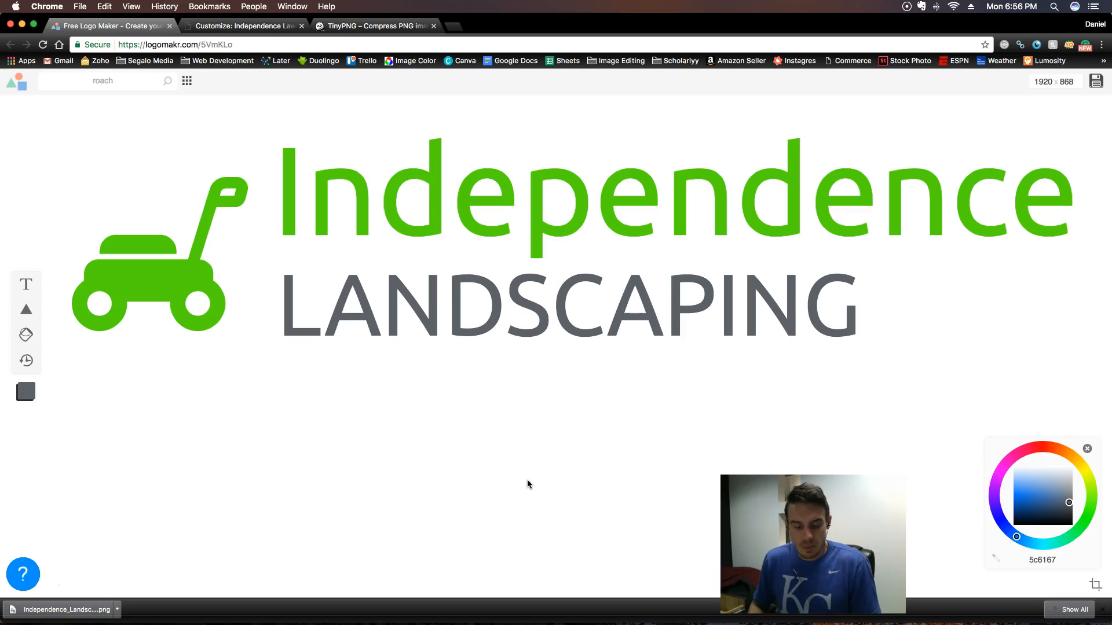
# - Open the newest screenshot from All My Files in Finder and crop it tightly around the Independence Landscaping logo
pyautogui.moveTo(399, 624)
pyautogui.click(226, 603)
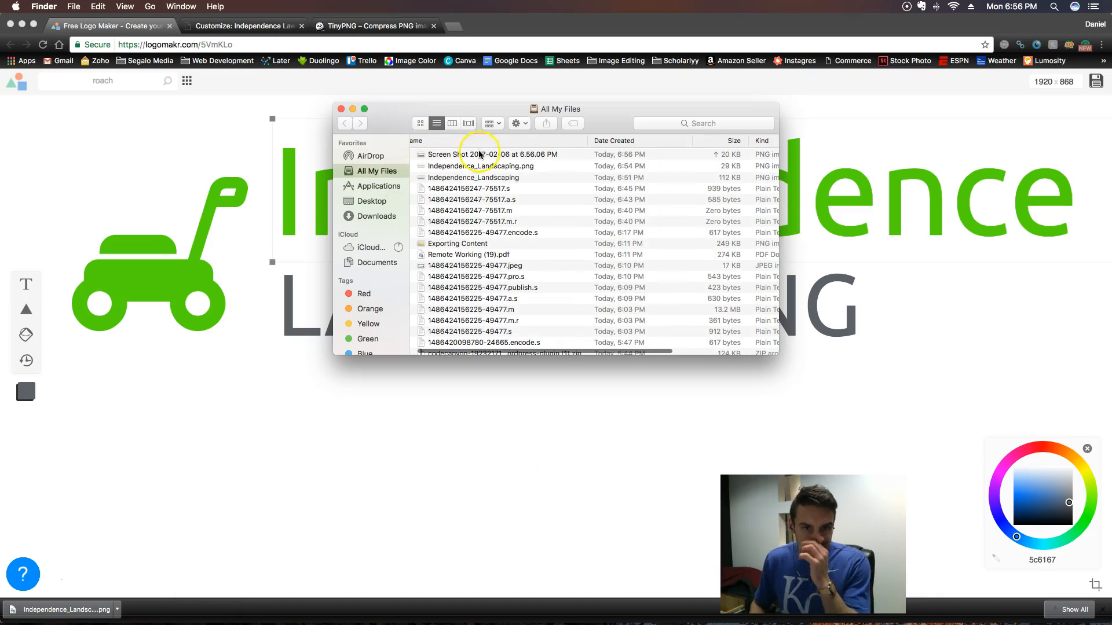
pyautogui.doubleClick(482, 155)
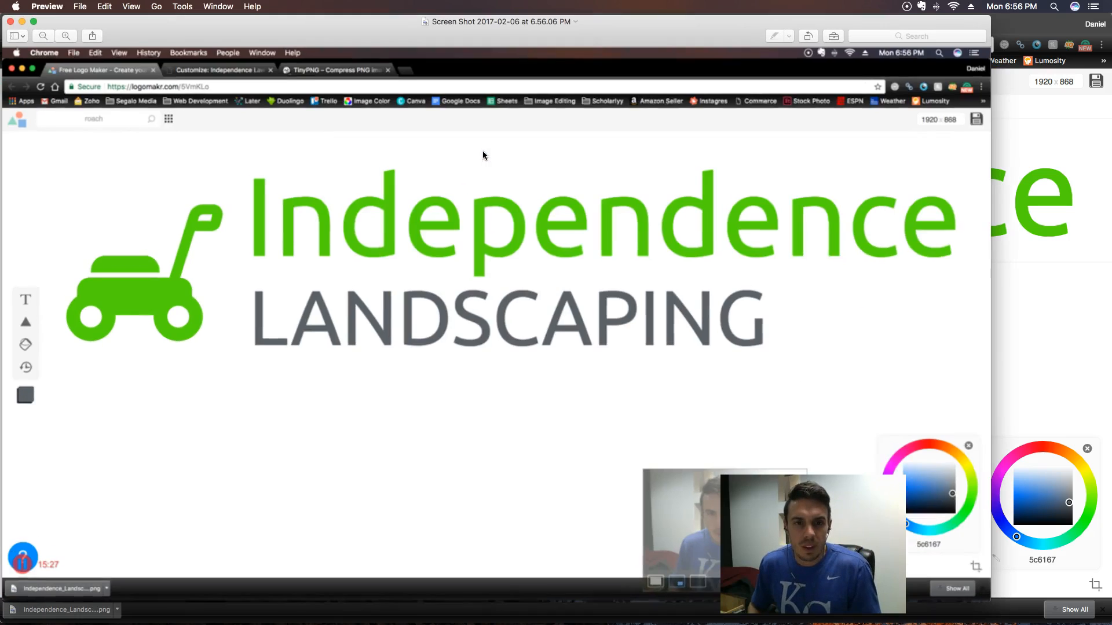
pyautogui.moveTo(47, 159); pyautogui.dragTo(974, 359)
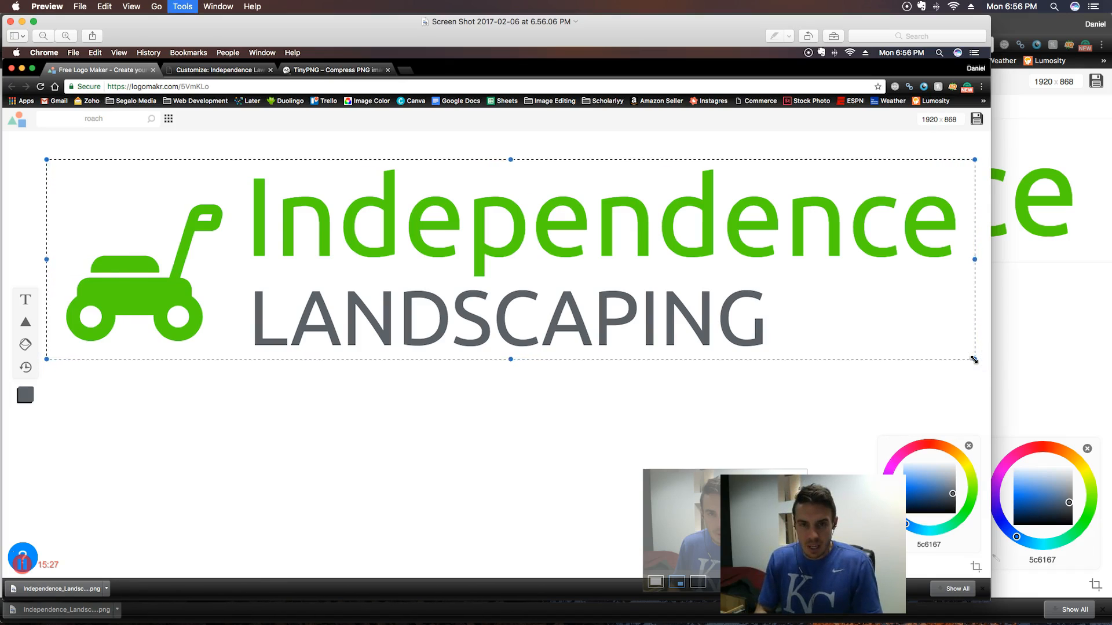
pyautogui.press('super+k')
# - Rename the cropped screenshot as Independence-Landscaping and close it
pyautogui.click(479, 23)
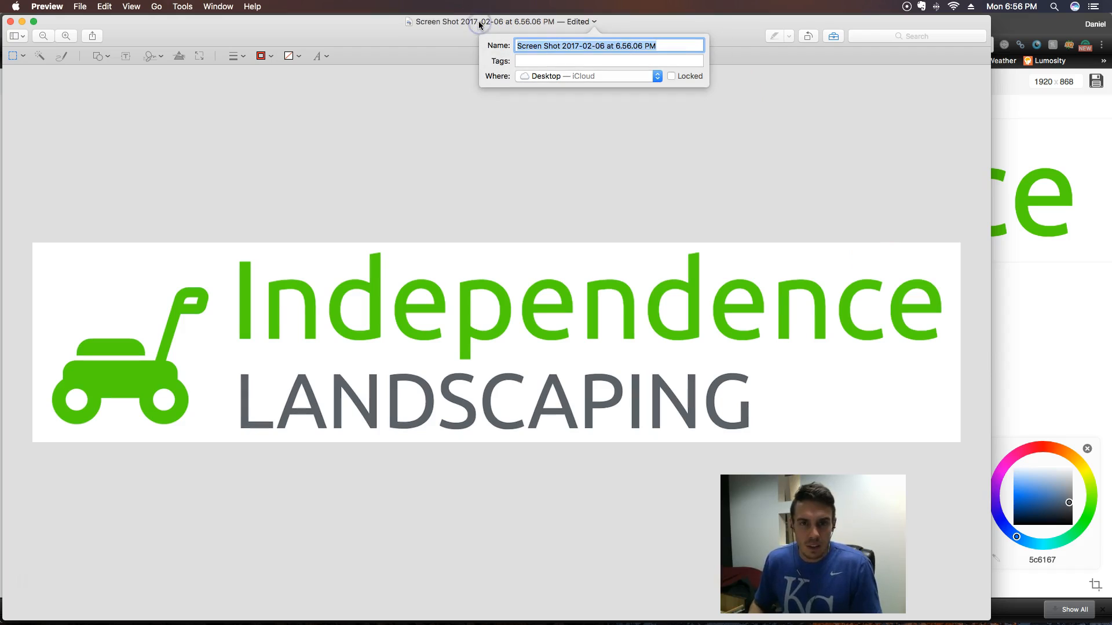
pyautogui.write('Independence-Landscaping')
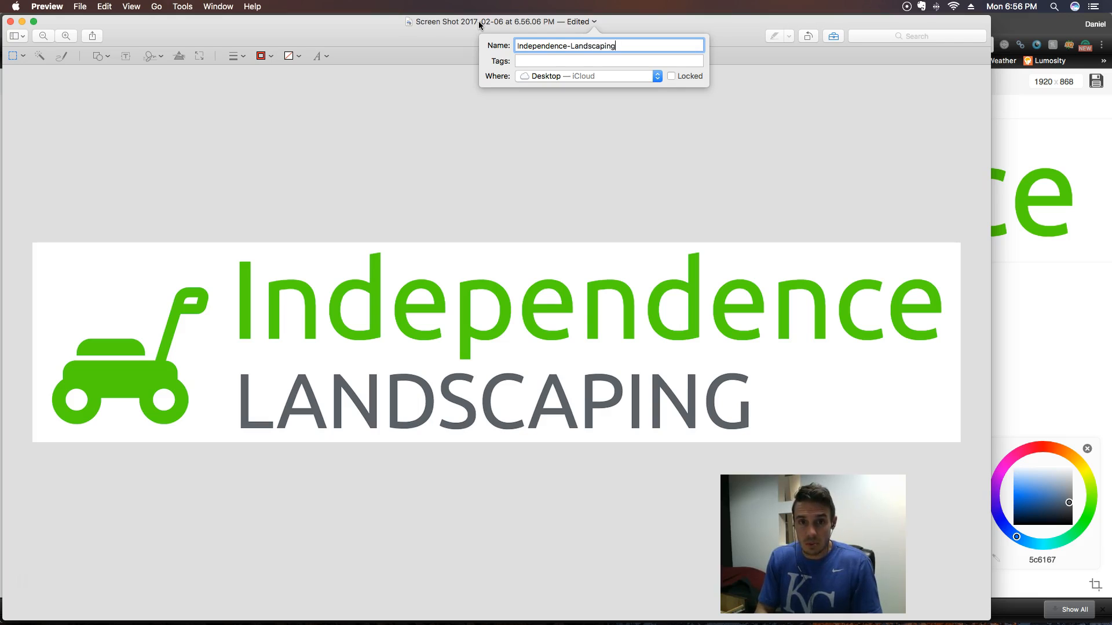
pyautogui.press('Return')
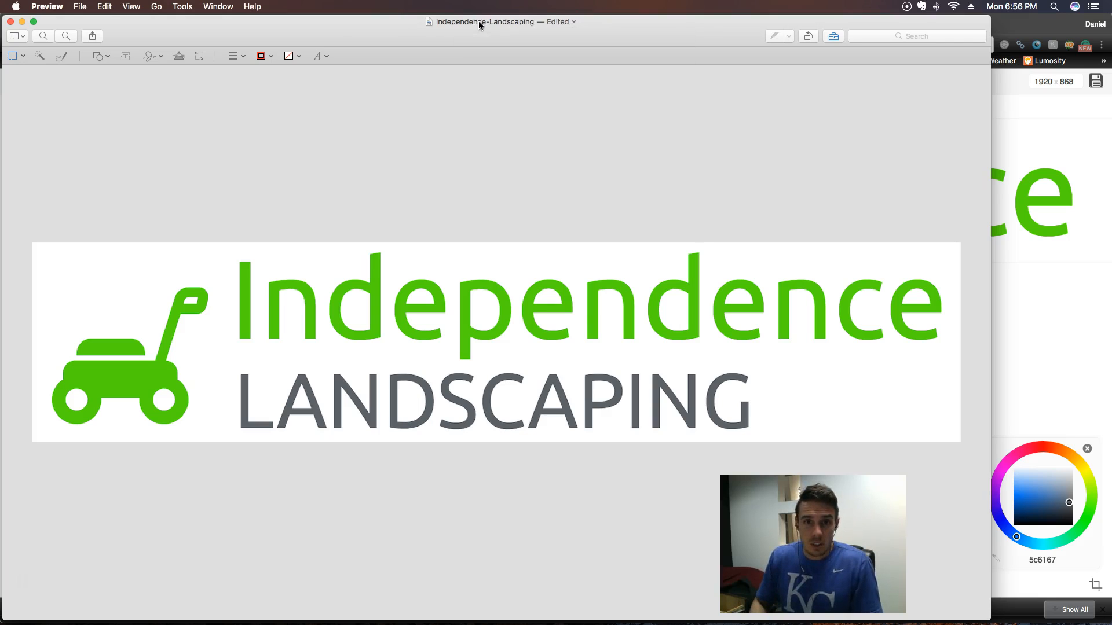
pyautogui.click(12, 22)
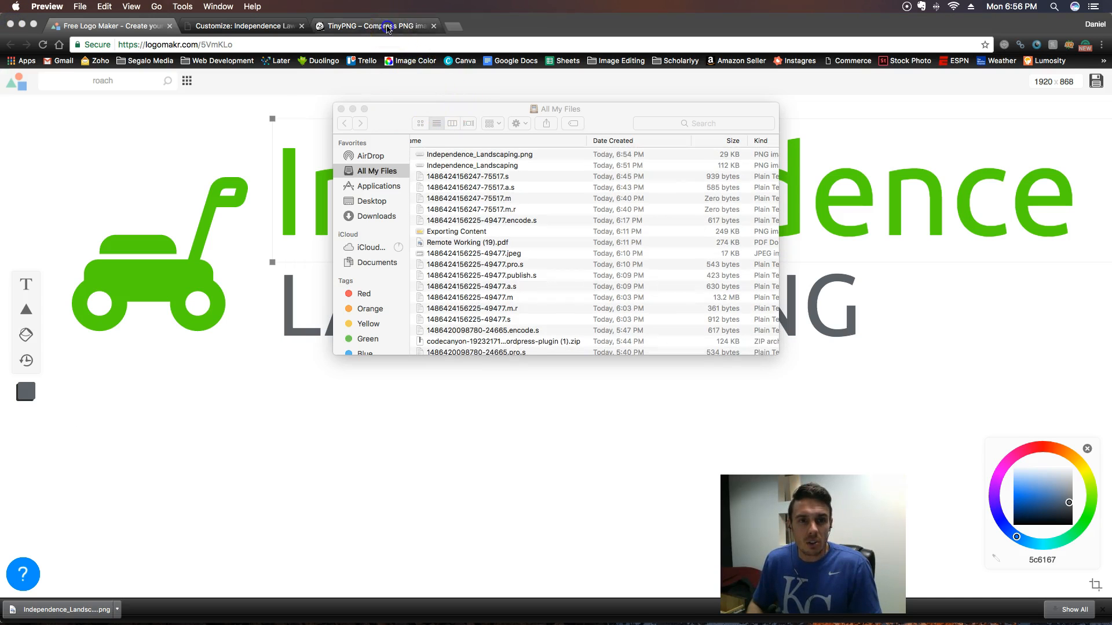
# - Compress Independence-Landscaping from the Desktop folder with TinyPNG and download the compressed file
pyautogui.click(374, 26)
pyautogui.click(512, 177)
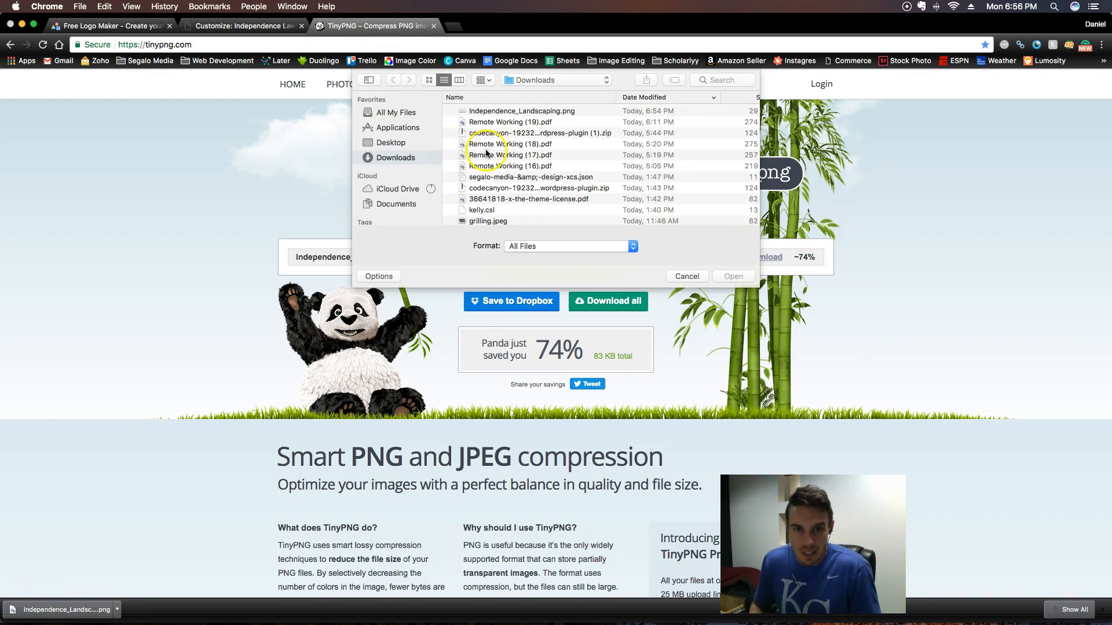
pyautogui.click(393, 148)
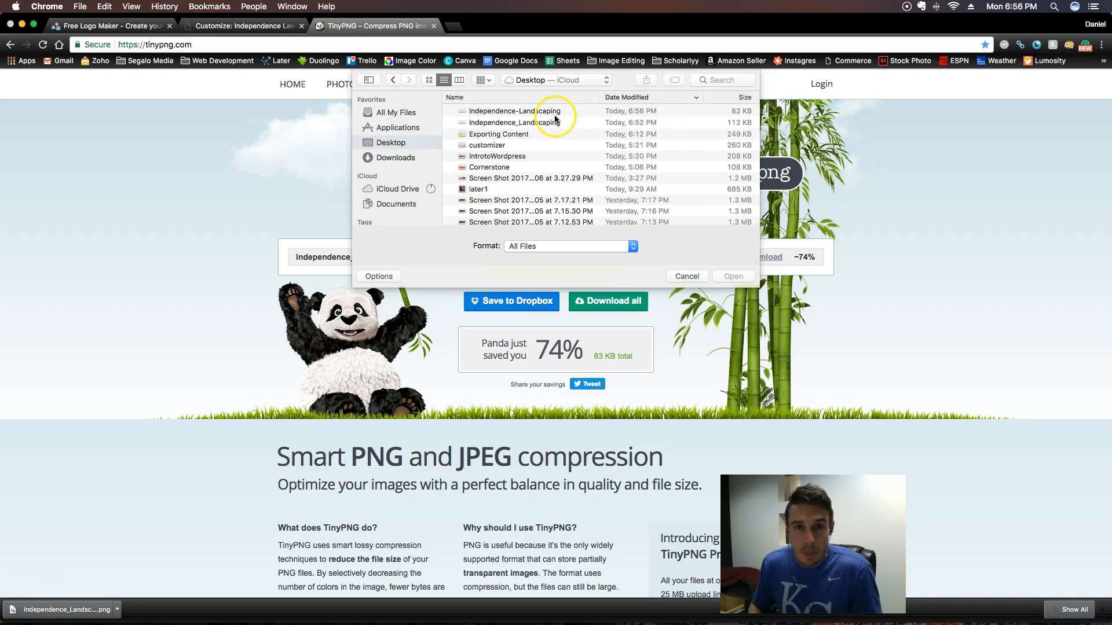
pyautogui.click(556, 113)
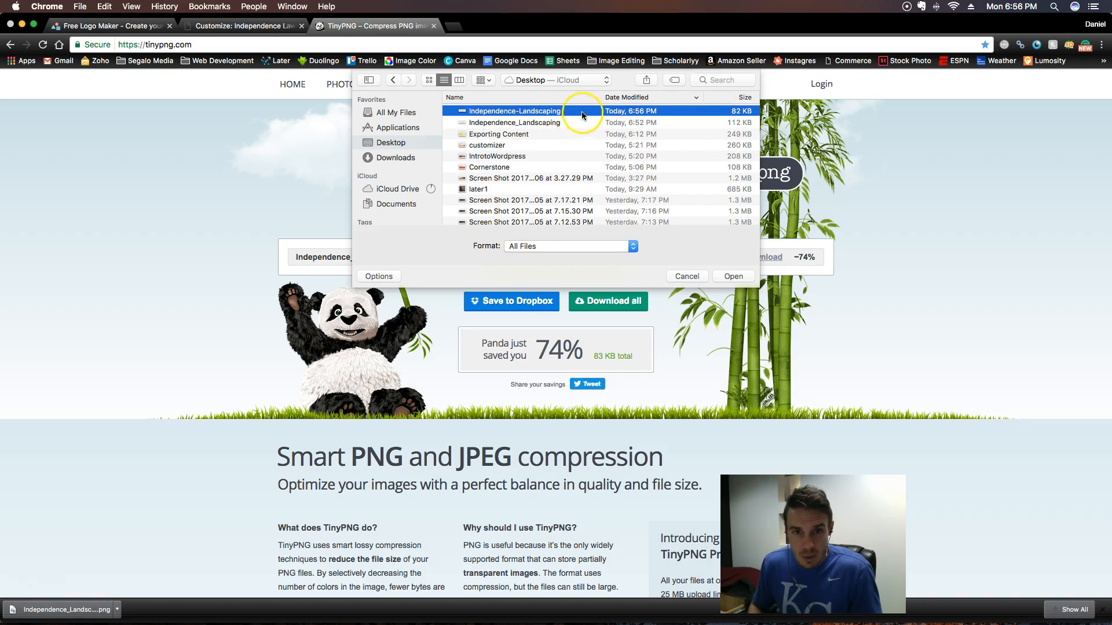
pyautogui.doubleClick(579, 114)
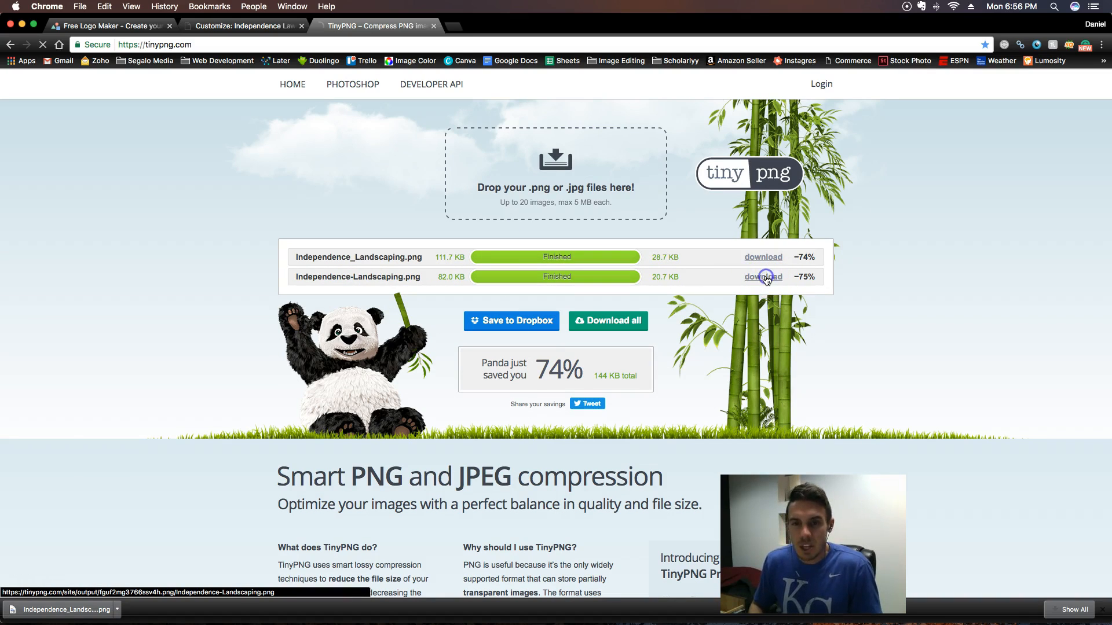
pyautogui.click(766, 279)
# - In the site customizer, replace the header logo with Independence-Landscaping.png, uploaded from the Downloads folder
pyautogui.click(272, 26)
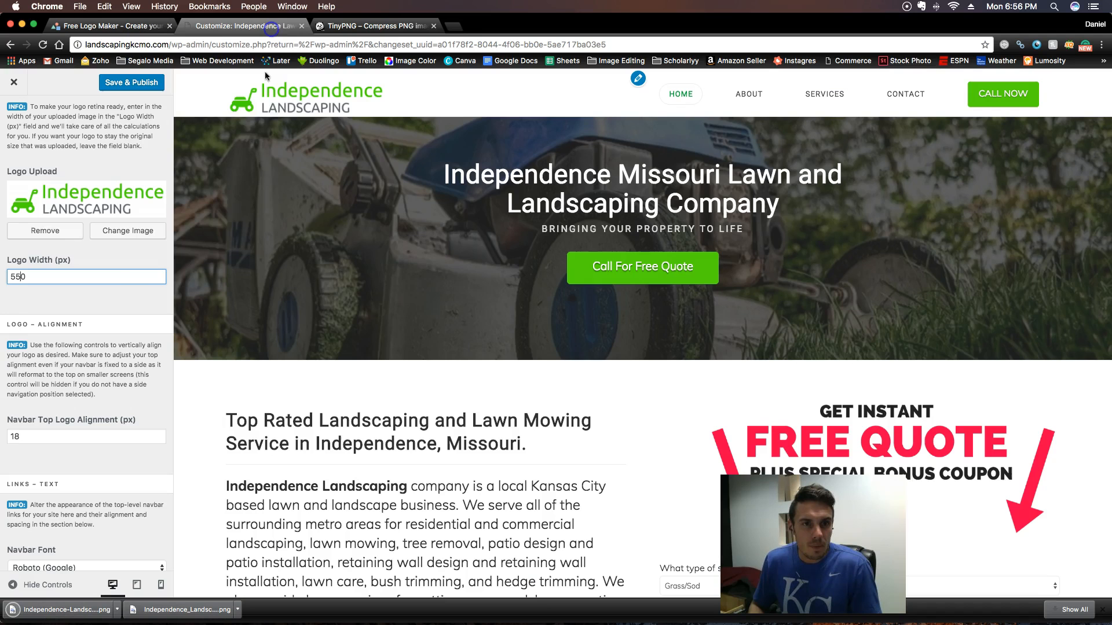
pyautogui.click(127, 230)
pyautogui.click(70, 130)
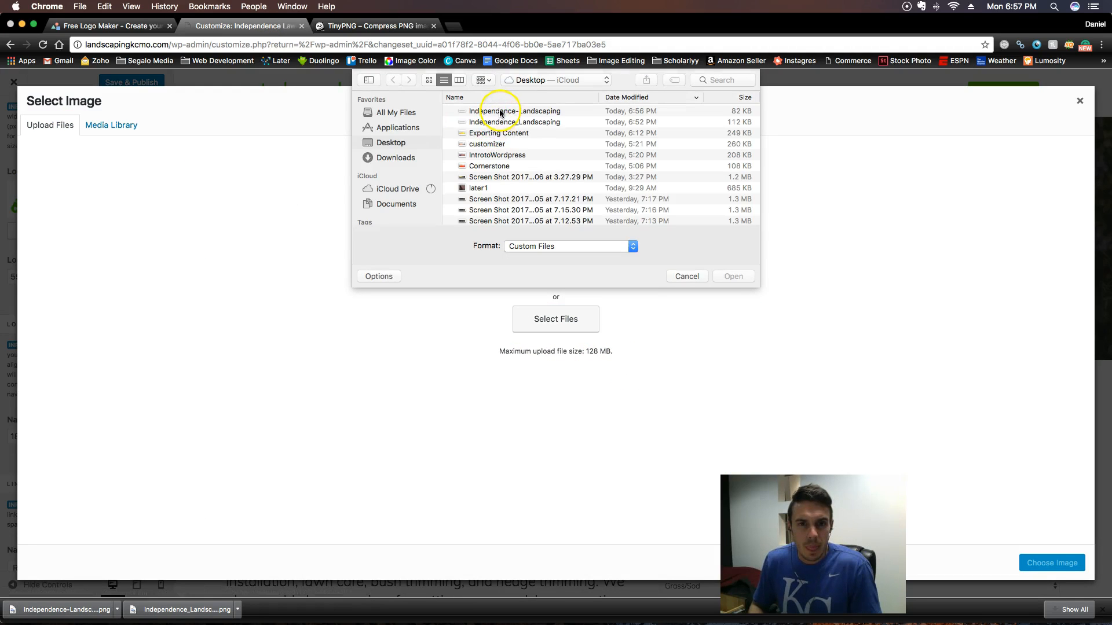
pyautogui.click(411, 162)
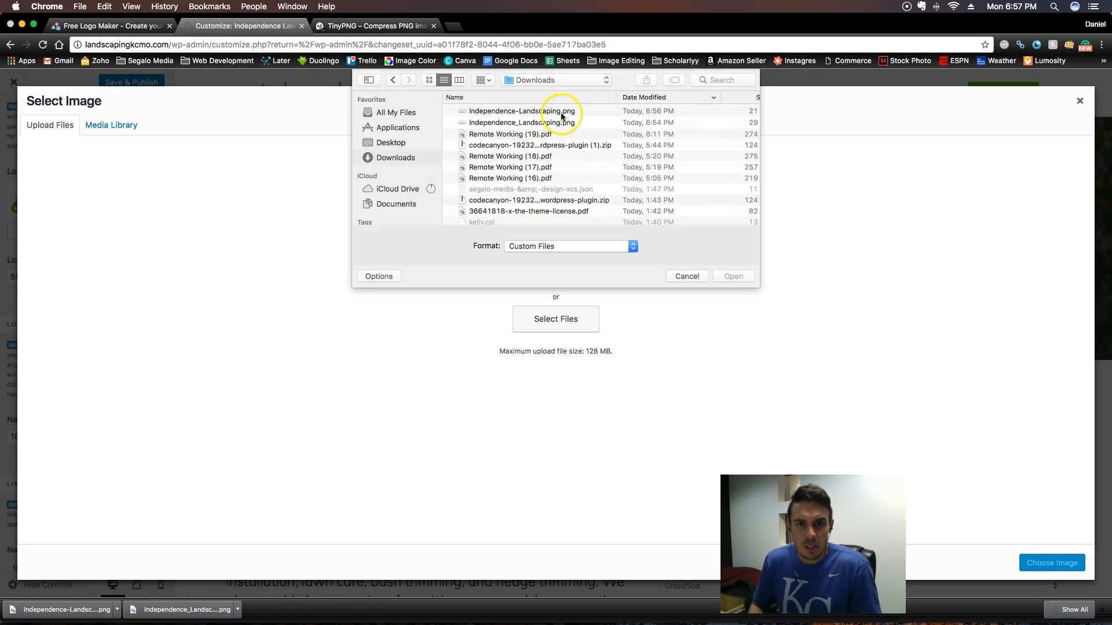
pyautogui.doubleClick(586, 112)
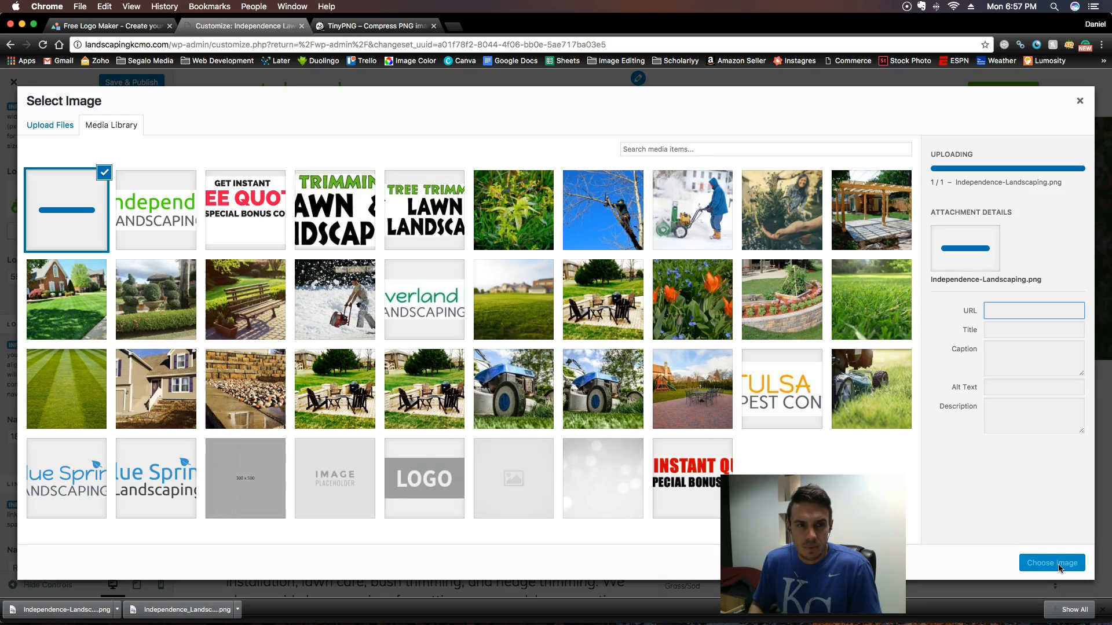
pyautogui.click(1058, 566)
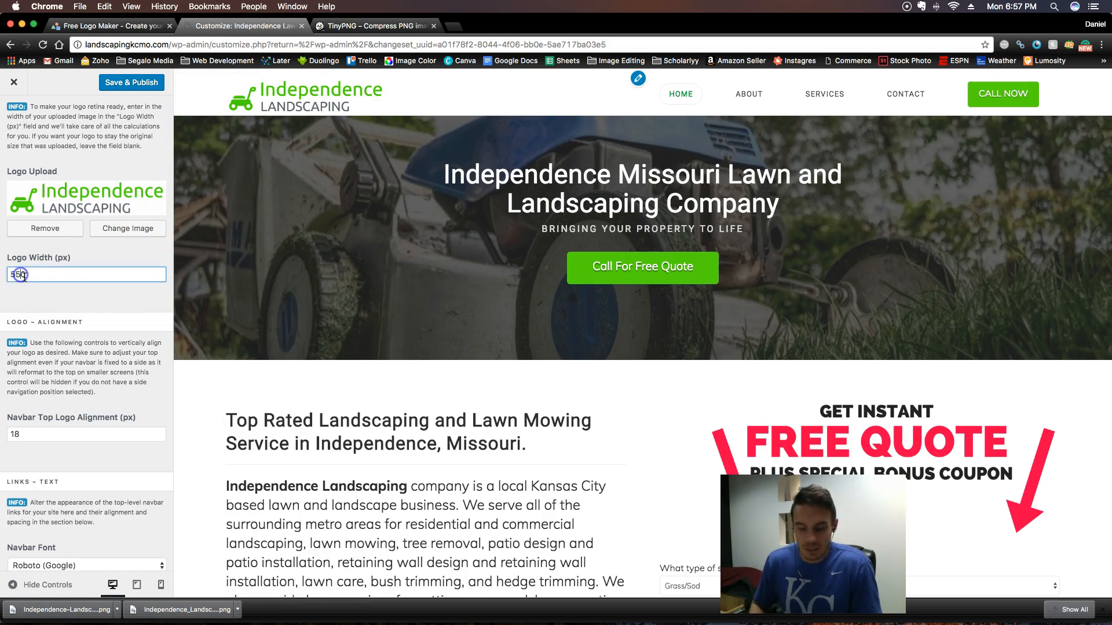
# - Set the header logo width to 600 px and the navbar top logo alignment to 5 px
pyautogui.write('0')
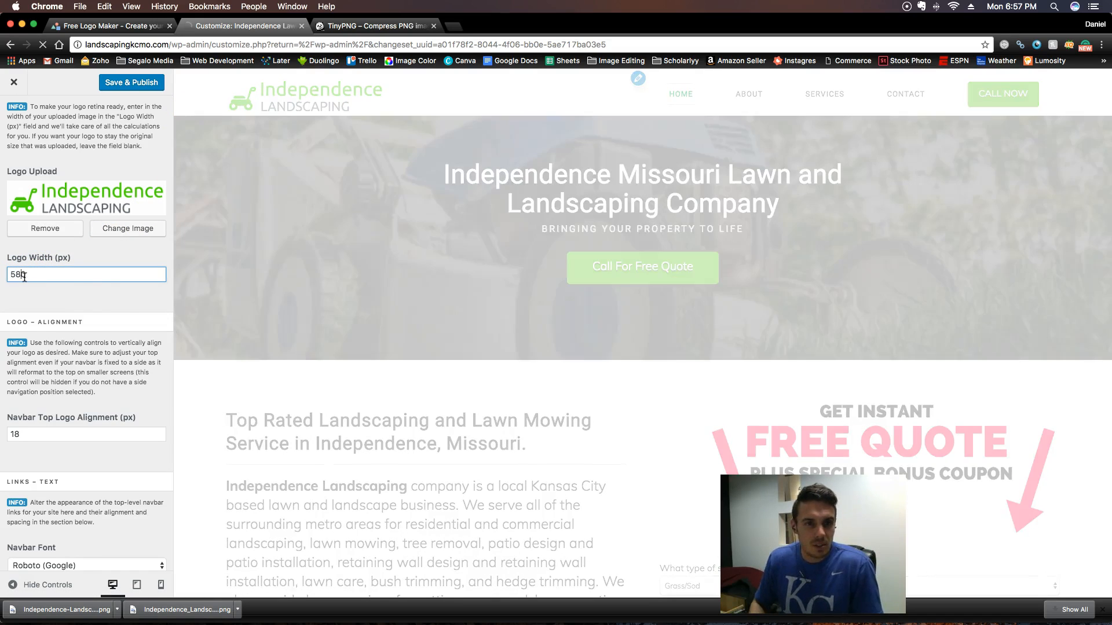
pyautogui.click(97, 296)
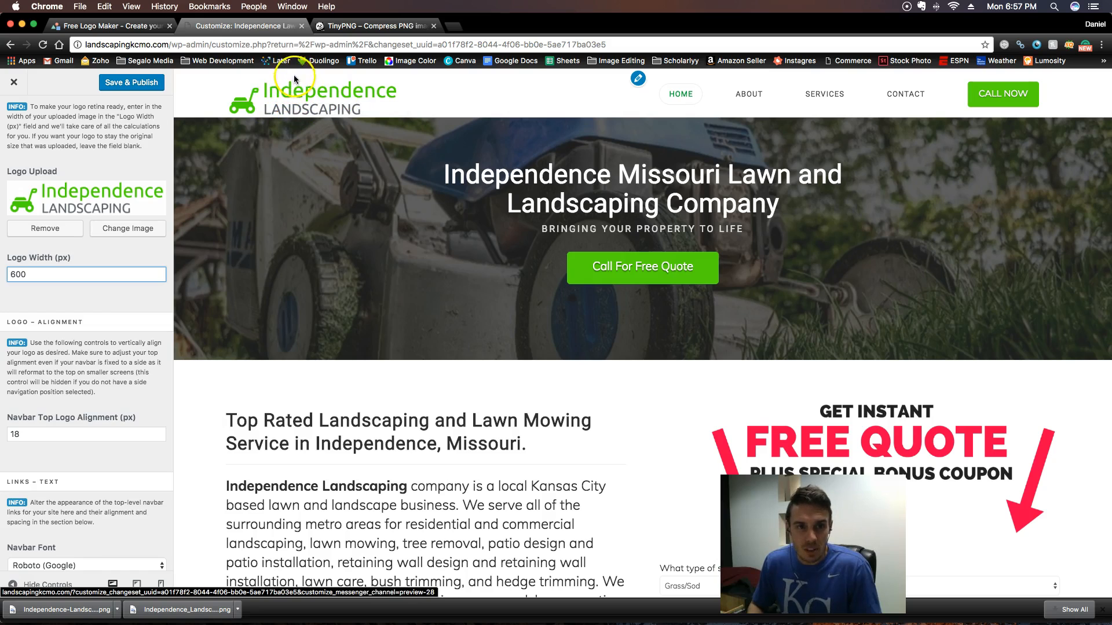
pyautogui.scroll(-3, 75, 428)
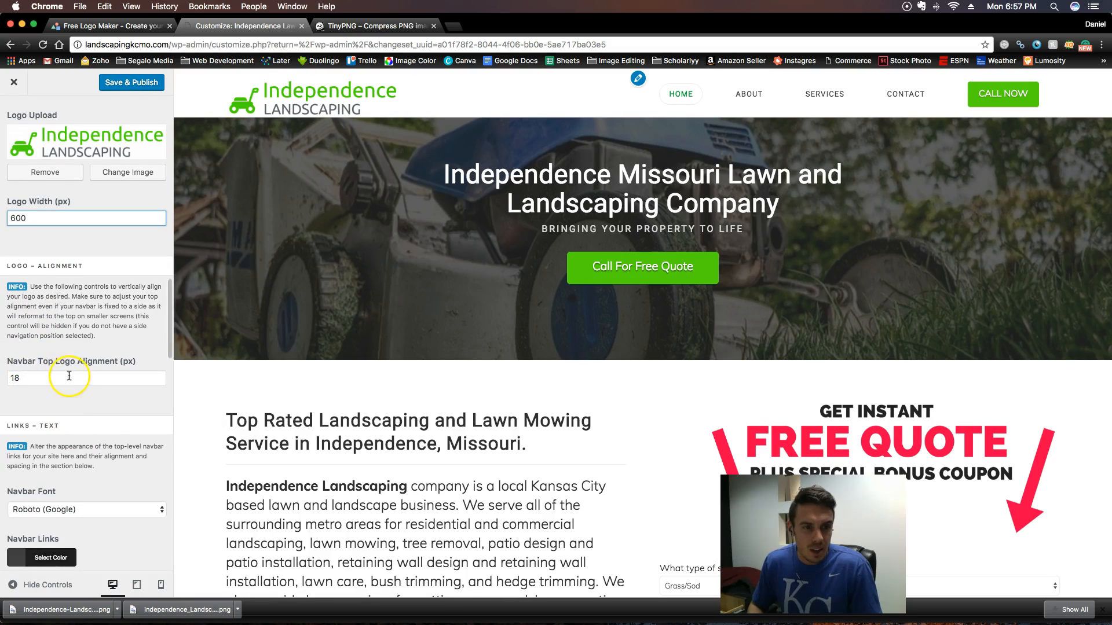
pyautogui.scroll(-4, 70, 371)
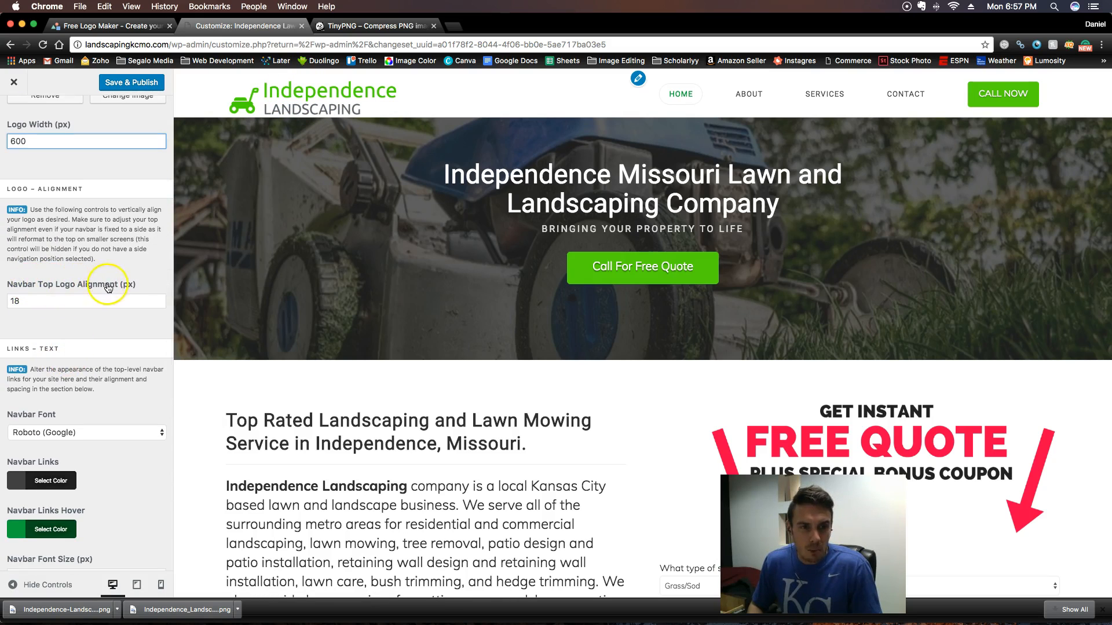
pyautogui.click(16, 301)
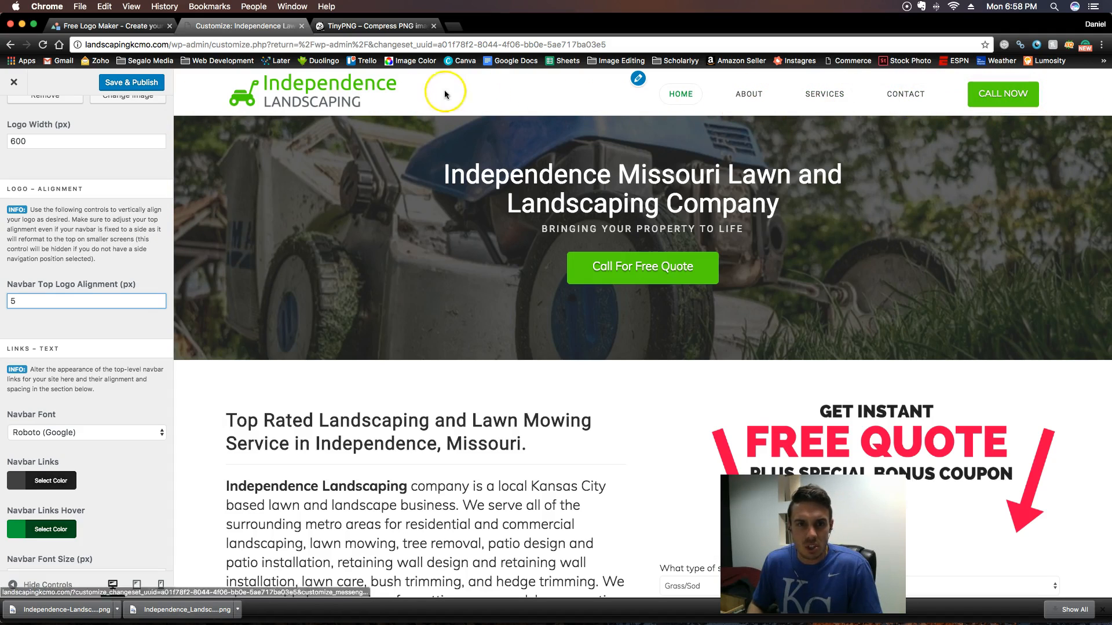
# - Set the navbar top height to 90 px in the Header settings
pyautogui.scroll(-5, 74, 405)
pyautogui.scroll(-15, 74, 405)
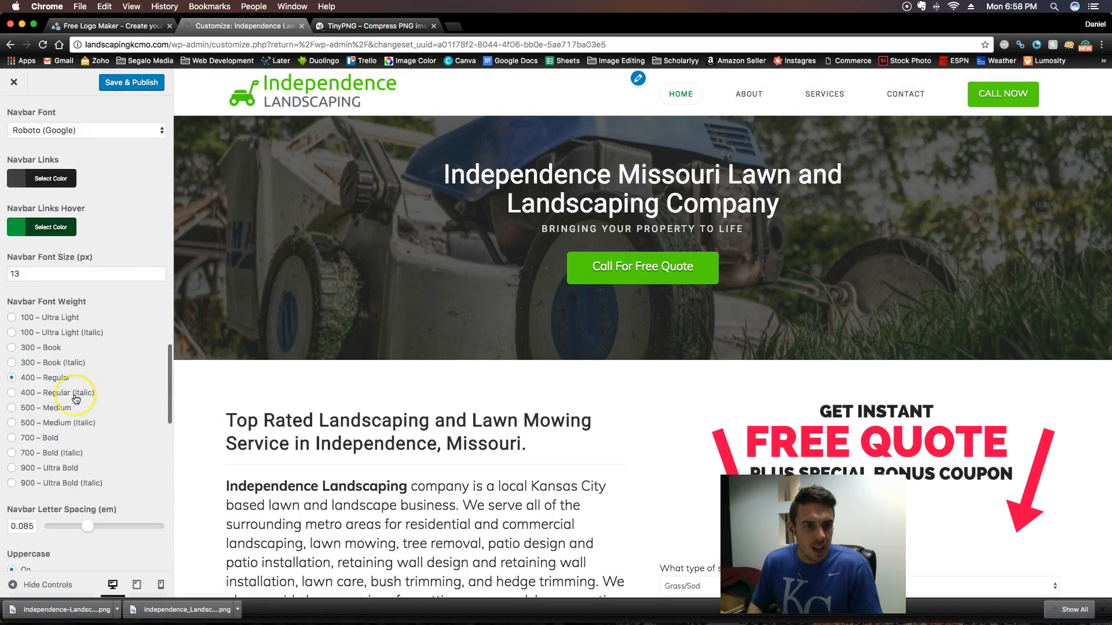
pyautogui.scroll(20, 66, 346)
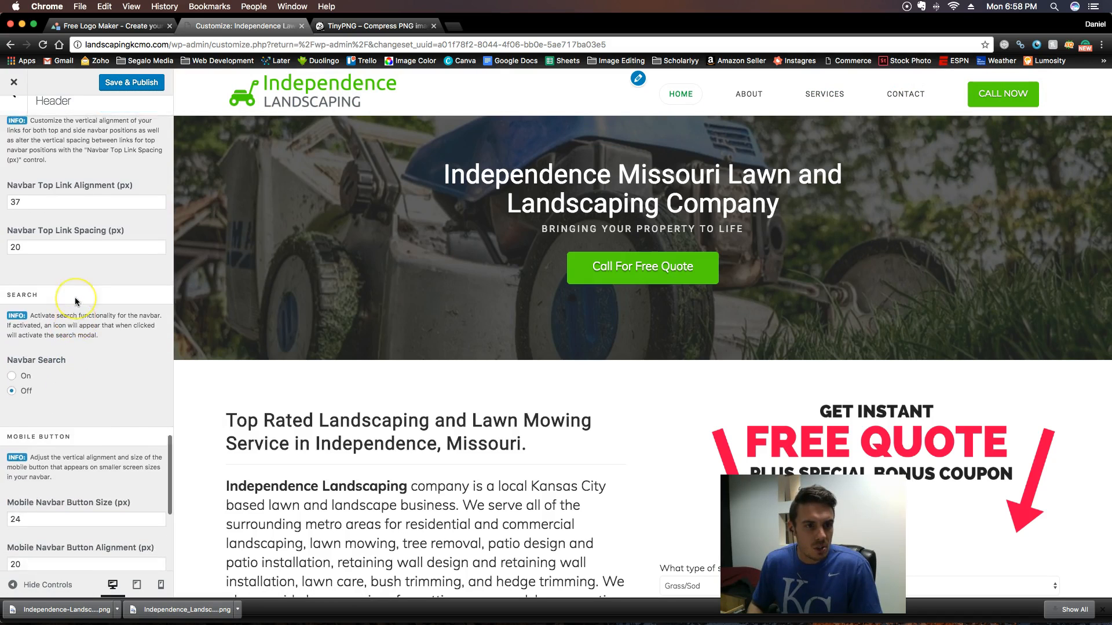
pyautogui.scroll(-8, 75, 297)
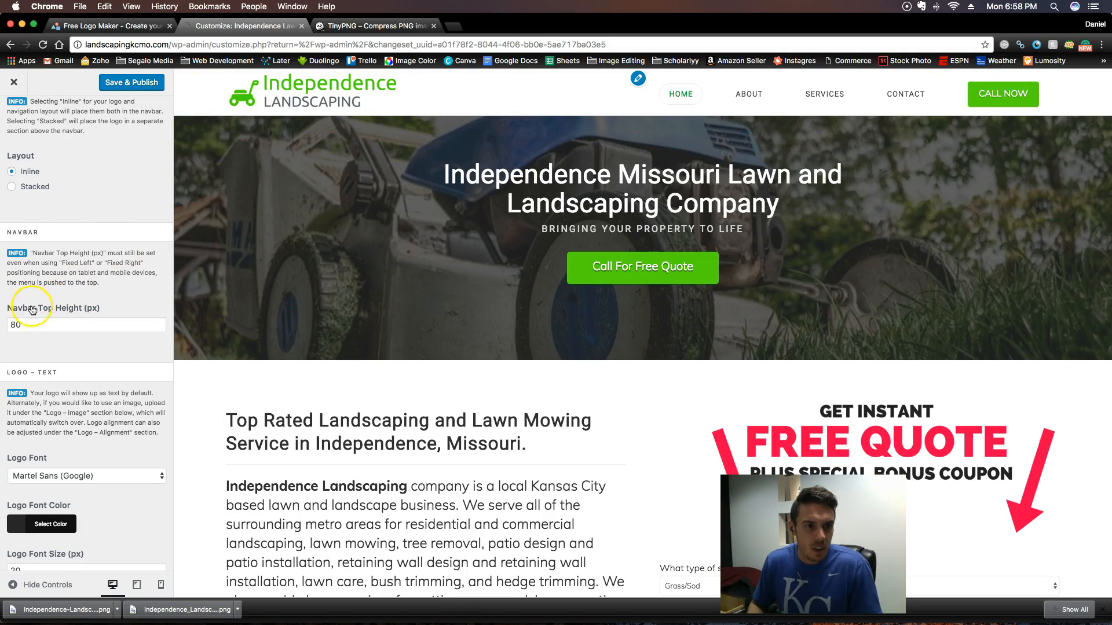
pyautogui.scroll(-1, 32, 310)
pyautogui.click(17, 316)
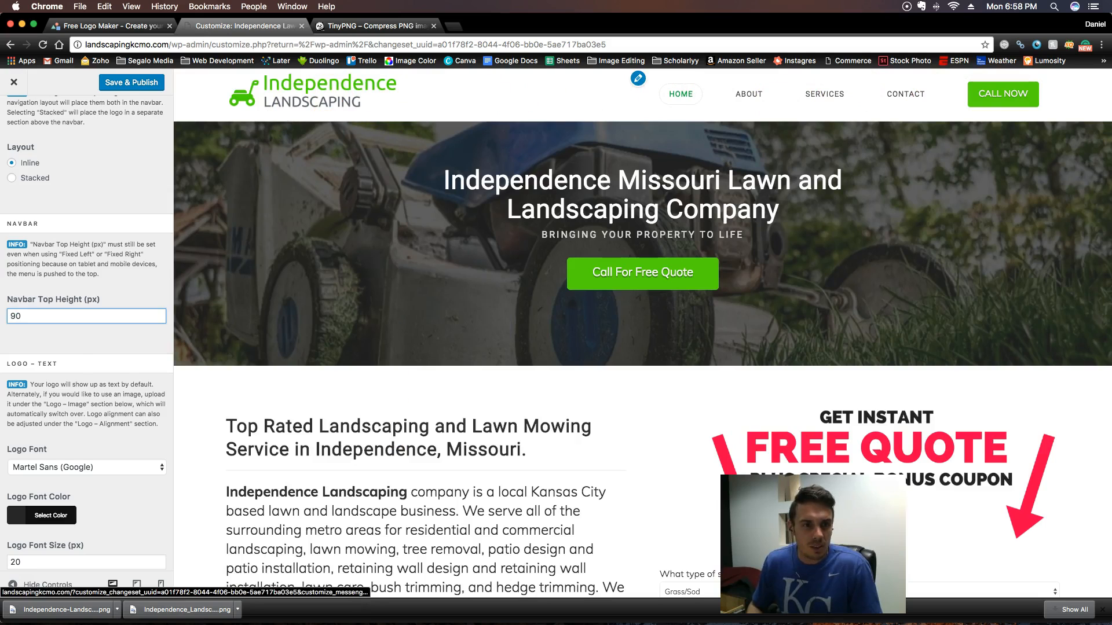
# - Set the navbar top logo alignment to 13 px
pyautogui.scroll(-10, 96, 363)
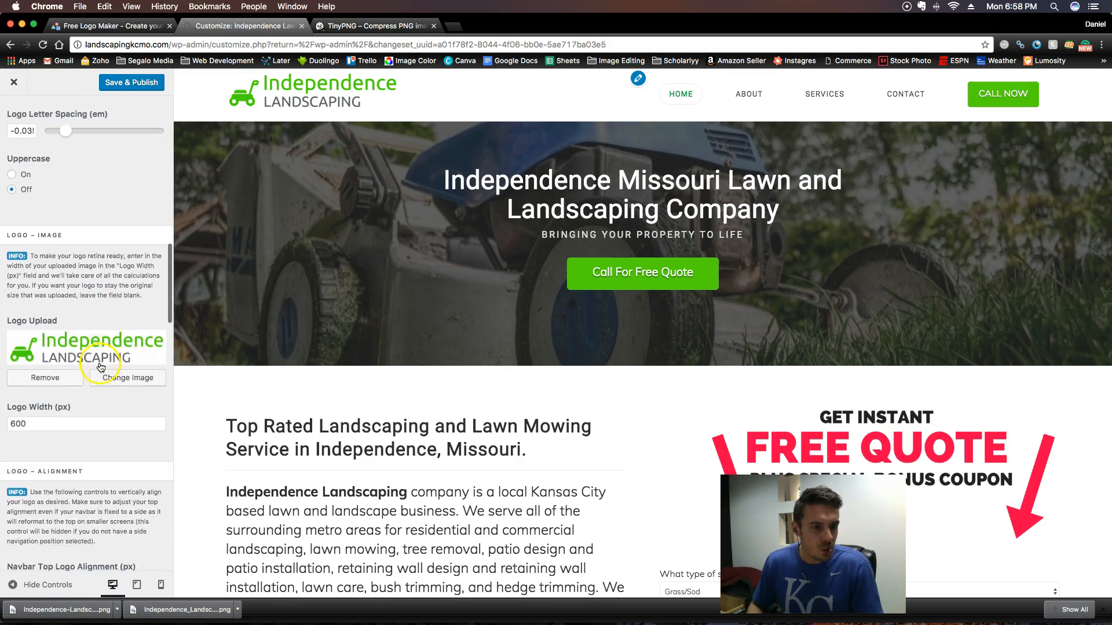
pyautogui.scroll(-5, 101, 366)
pyautogui.click(17, 312)
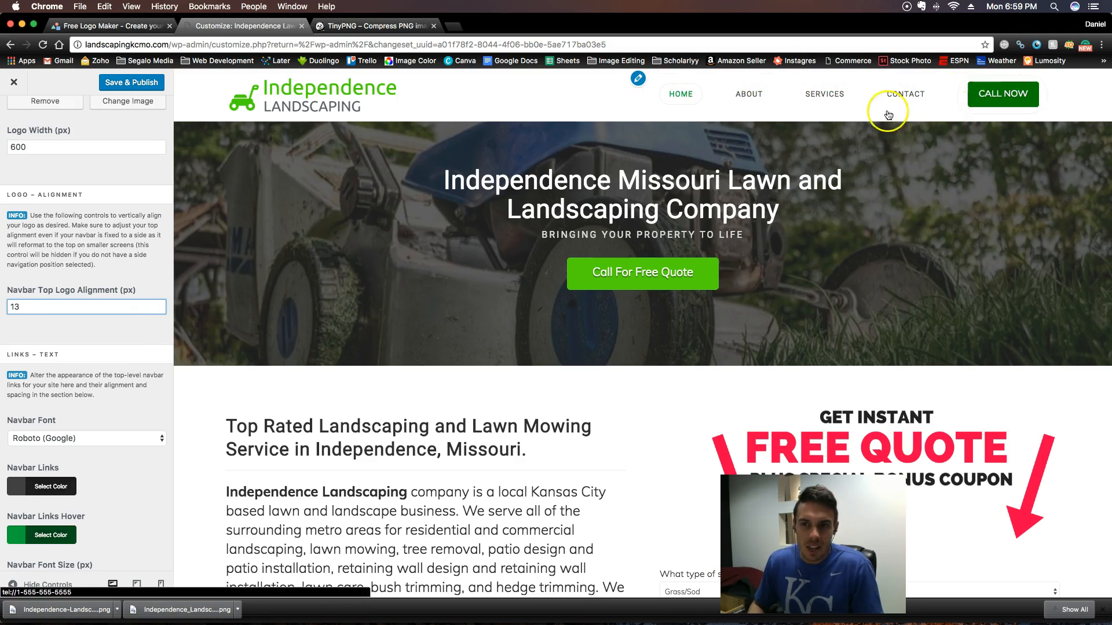
# - Set the navbar top link alignment to 42 px, then save and publish the header changes
pyautogui.scroll(-10, 137, 314)
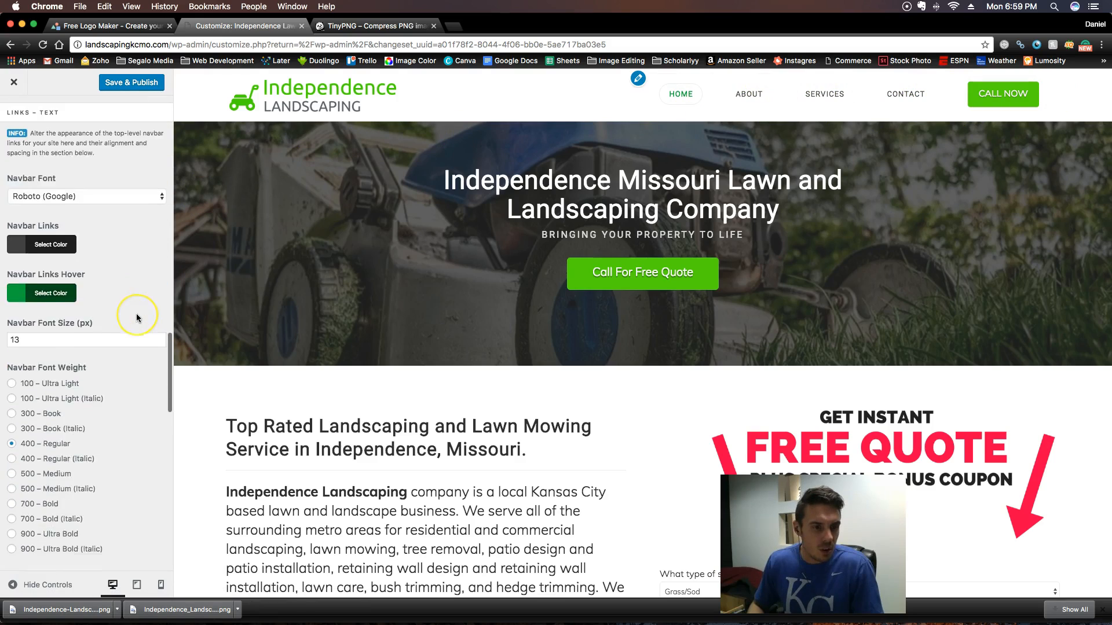
pyautogui.scroll(-5, 137, 314)
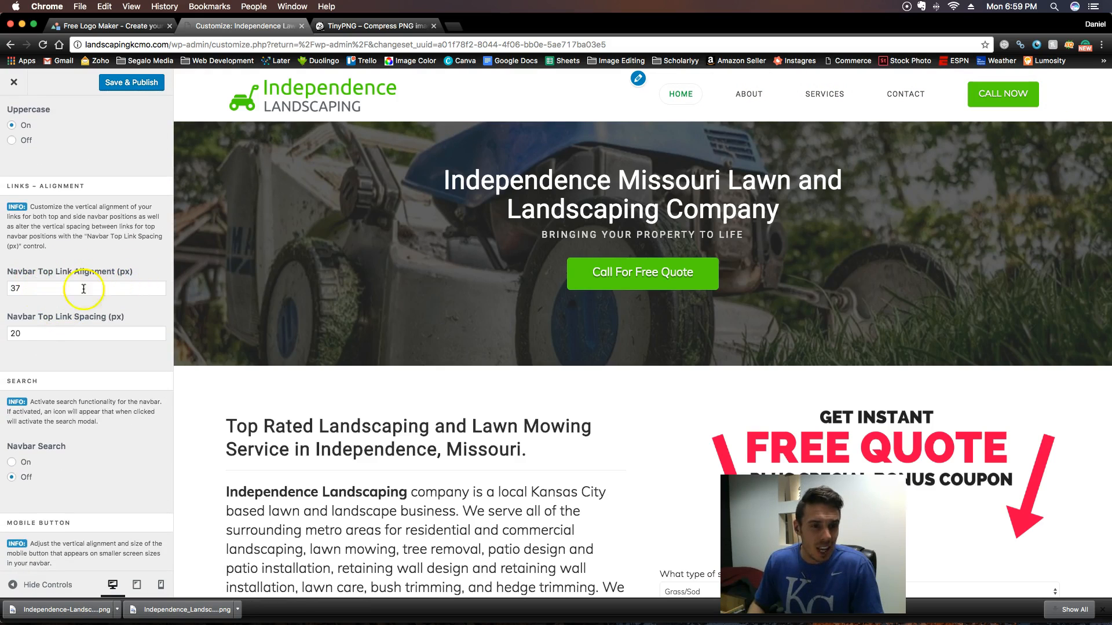
pyautogui.scroll(-3, 63, 290)
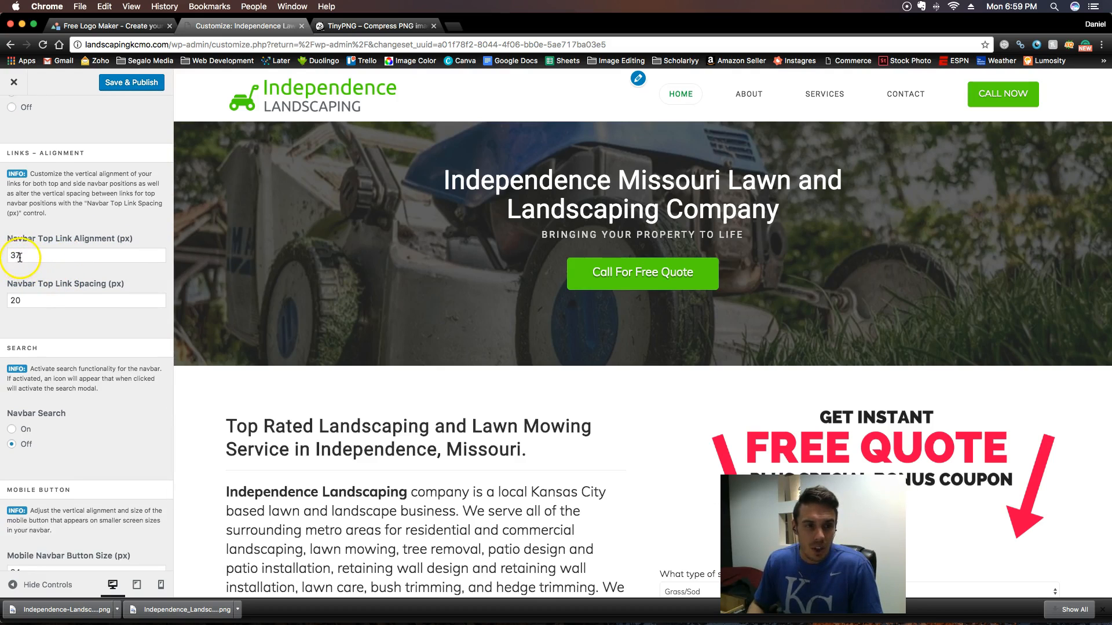
pyautogui.click(19, 255)
pyautogui.write('4')
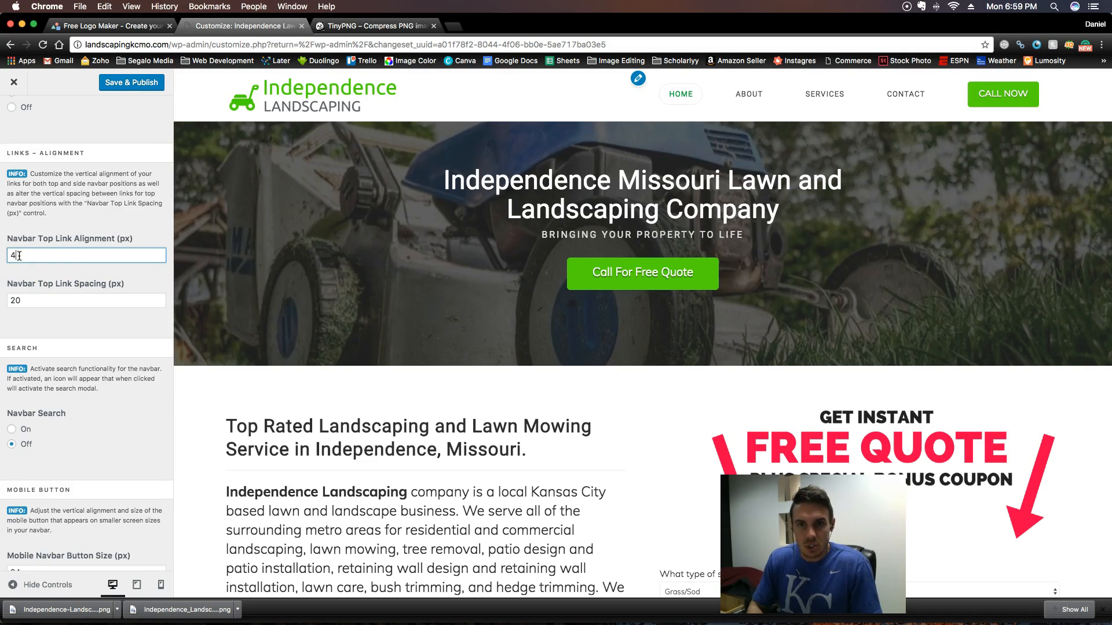
pyautogui.write('2')
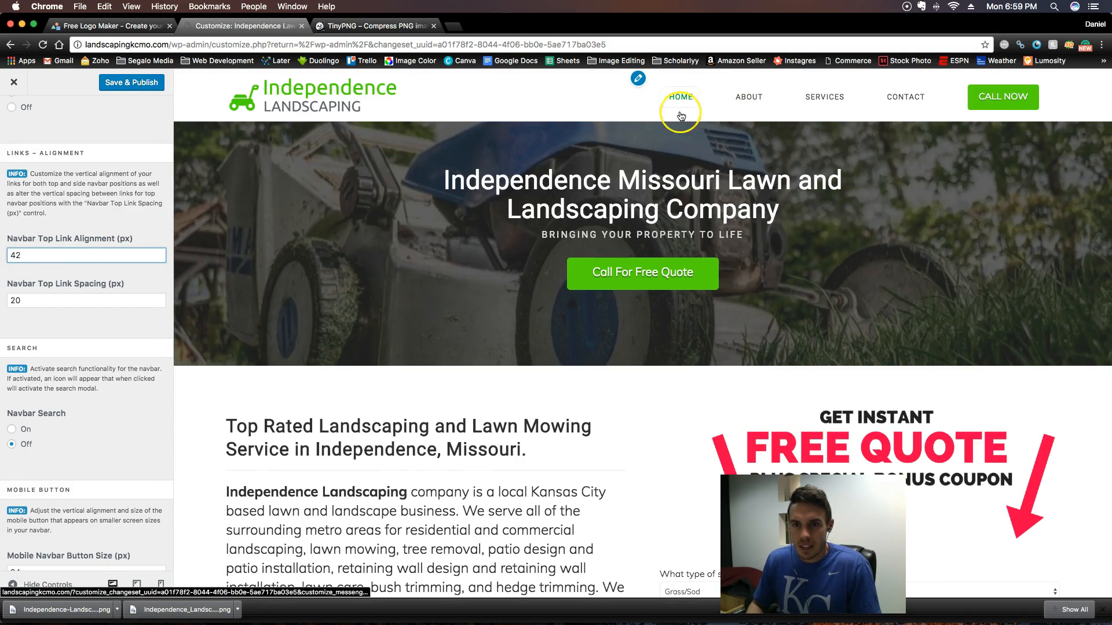
pyautogui.click(109, 88)
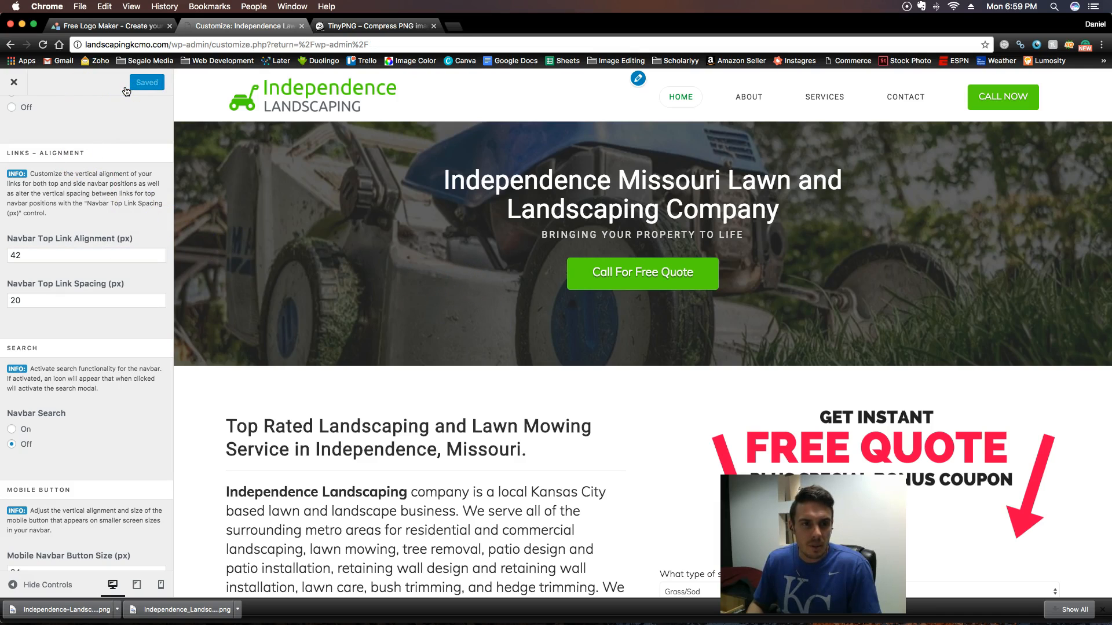
# - Open the live homepage at landscapingkcmo.com in a separate tab and examine its header and page content
pyautogui.keyDown('super'); pyautogui.click(14, 87); pyautogui.keyUp('super')
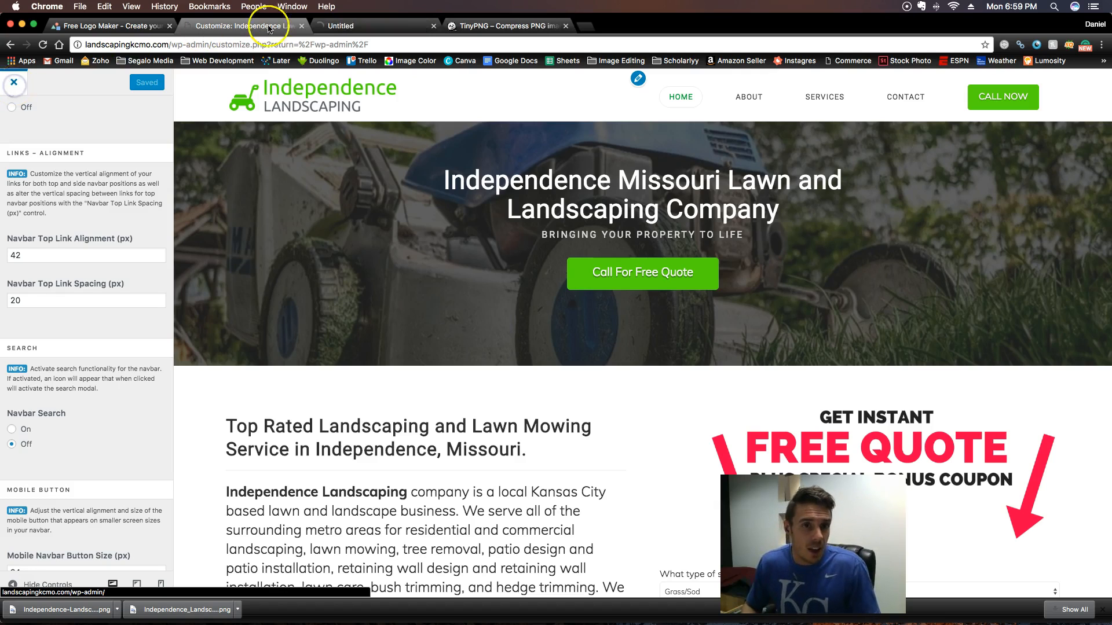
pyautogui.click(341, 25)
pyautogui.click(208, 44)
pyautogui.moveTo(212, 44); pyautogui.dragTo(173, 47)
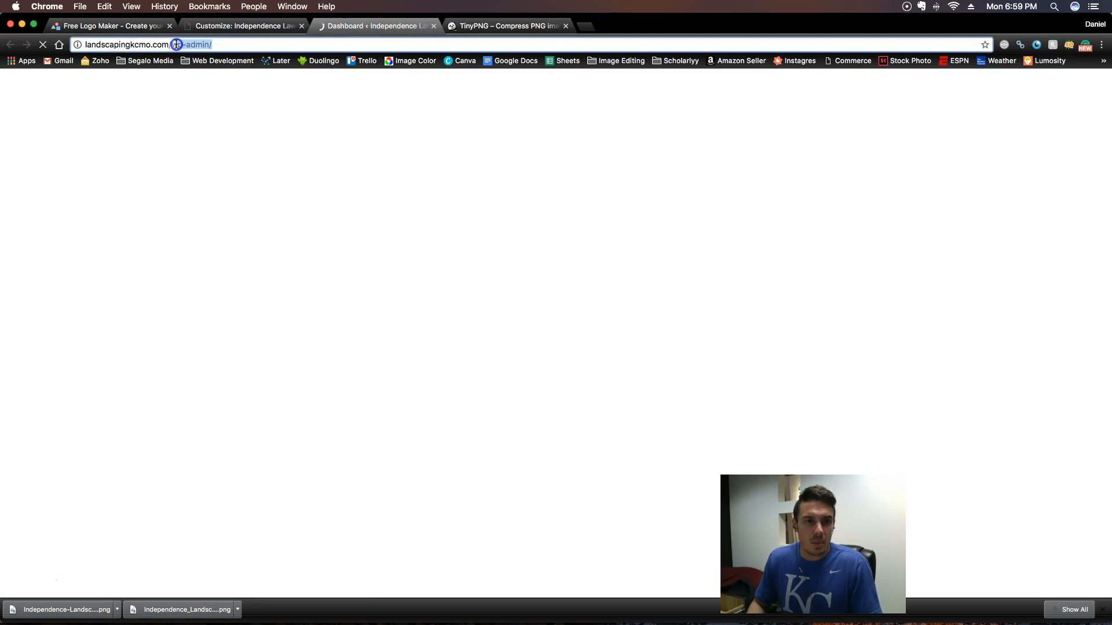
pyautogui.press('BackSpace')
pyautogui.press('Return')
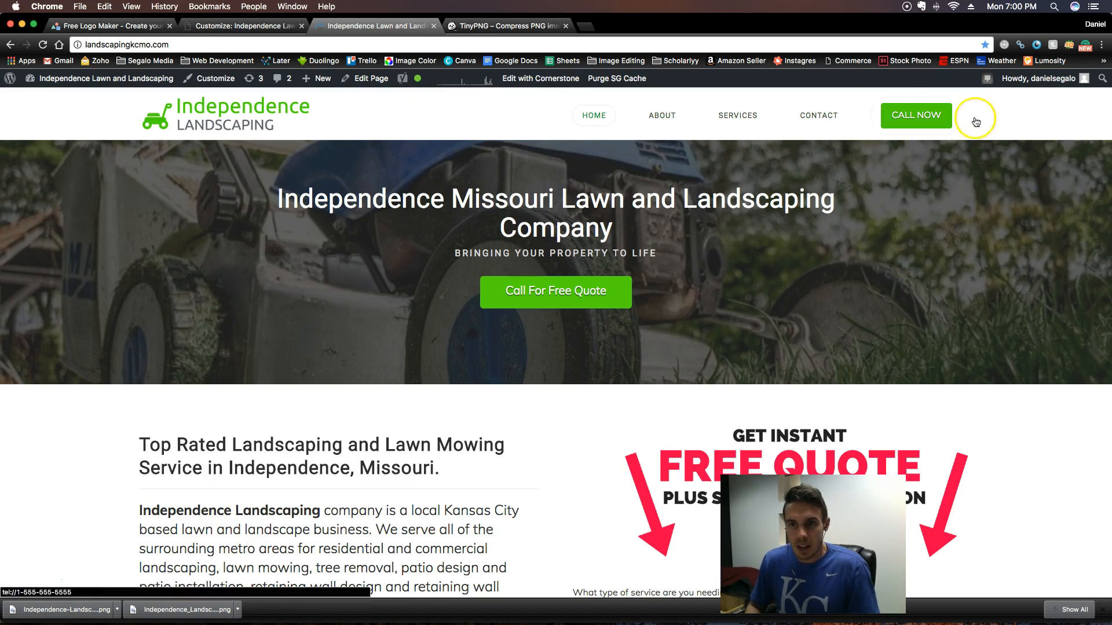
pyautogui.scroll(-8, 507, 260)
pyautogui.scroll(8, 507, 259)
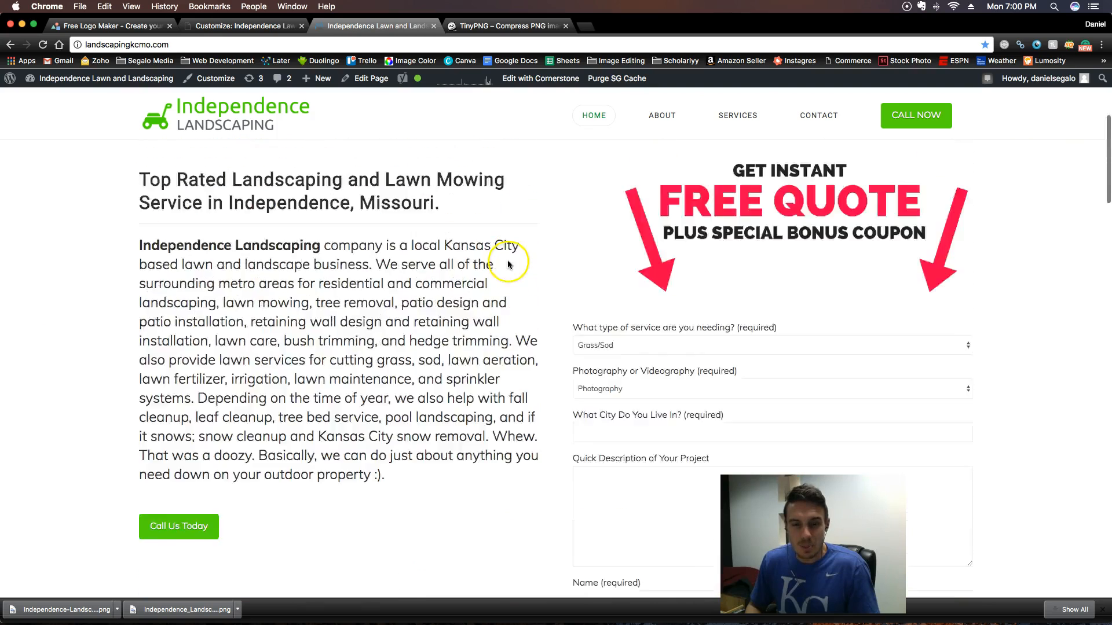
# - Set the site max width to 1500 px in the Layout and Design settings, publish it, and view the live homepage
pyautogui.click(258, 26)
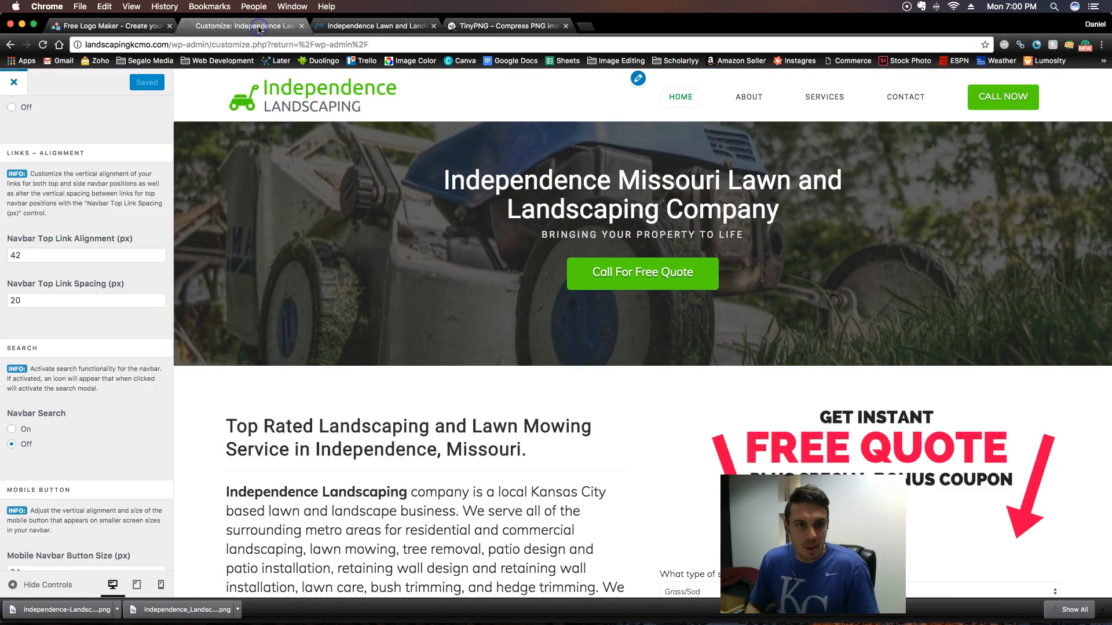
pyautogui.scroll(10, 69, 182)
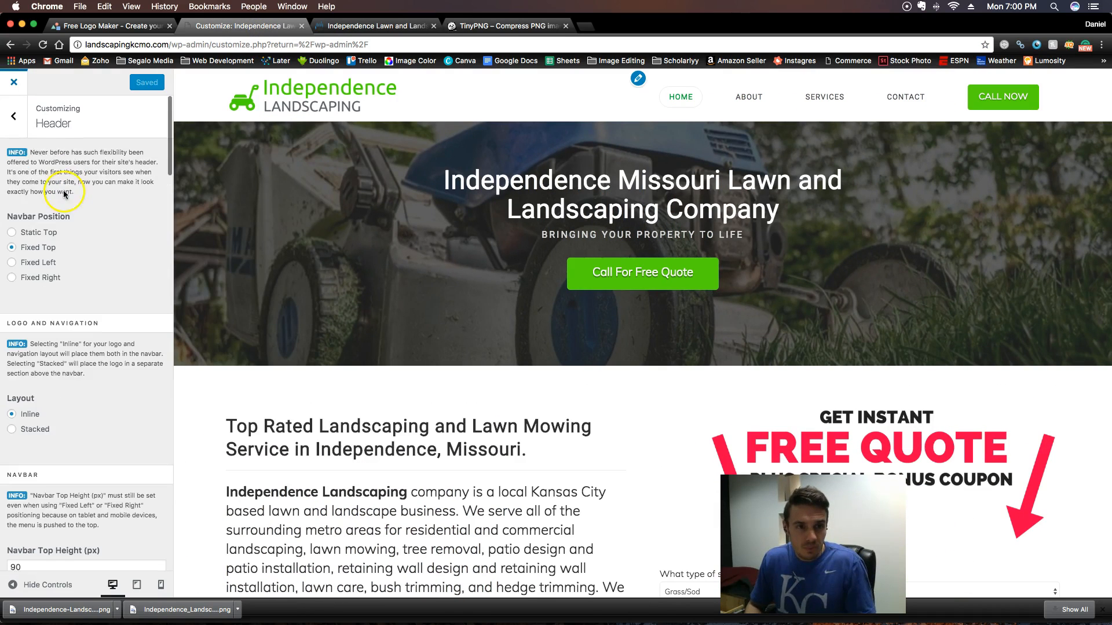
pyautogui.click(19, 126)
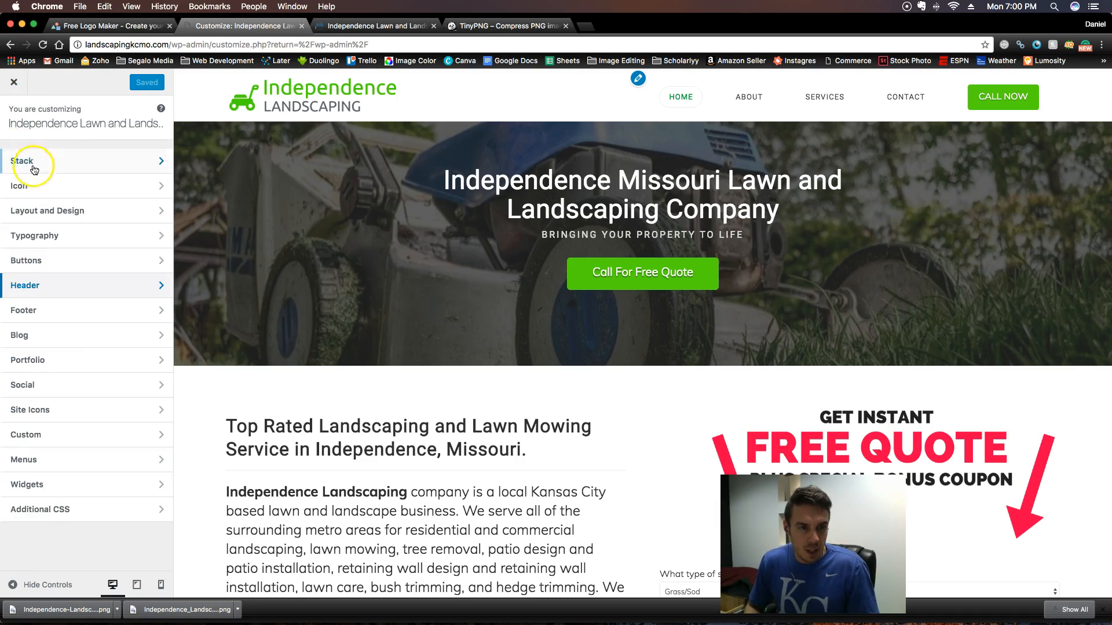
pyautogui.click(57, 215)
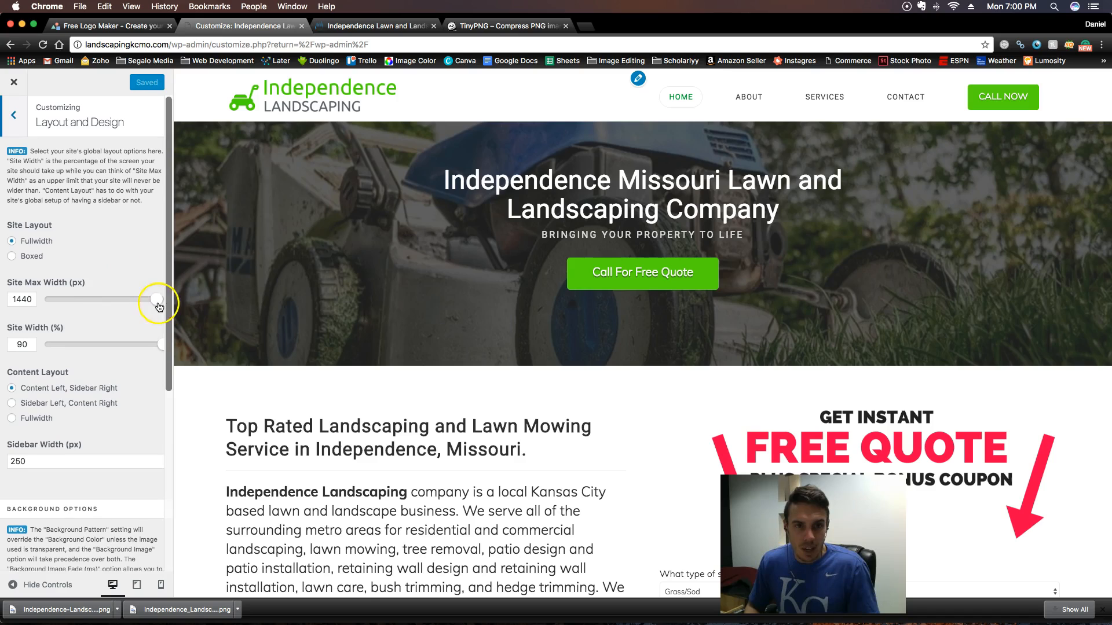
pyautogui.moveTo(158, 305); pyautogui.dragTo(168, 307)
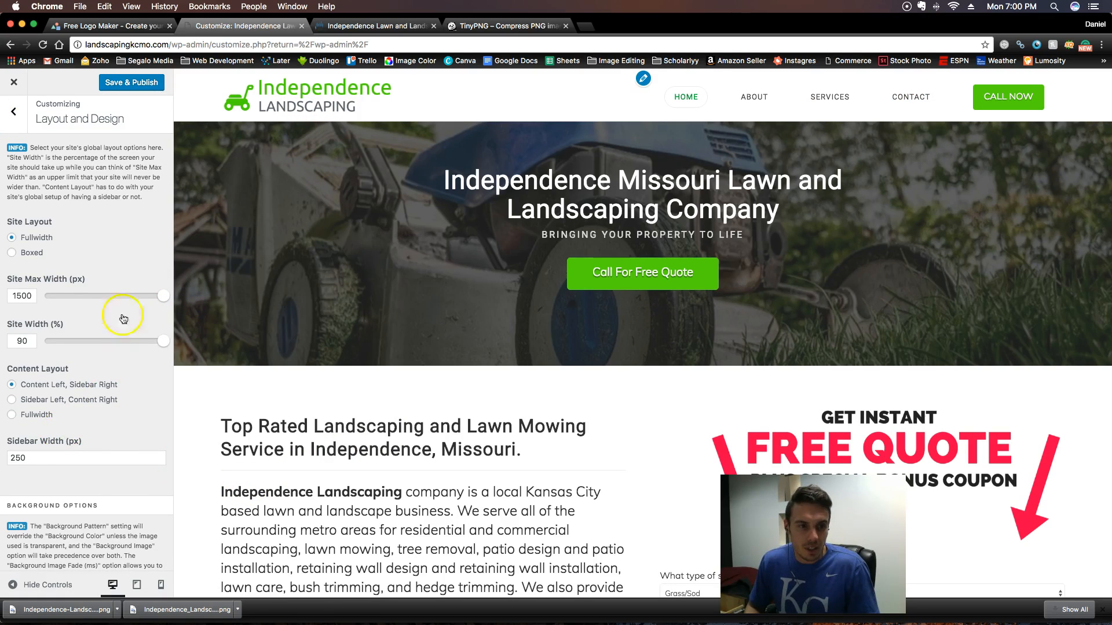
pyautogui.click(143, 85)
pyautogui.click(400, 29)
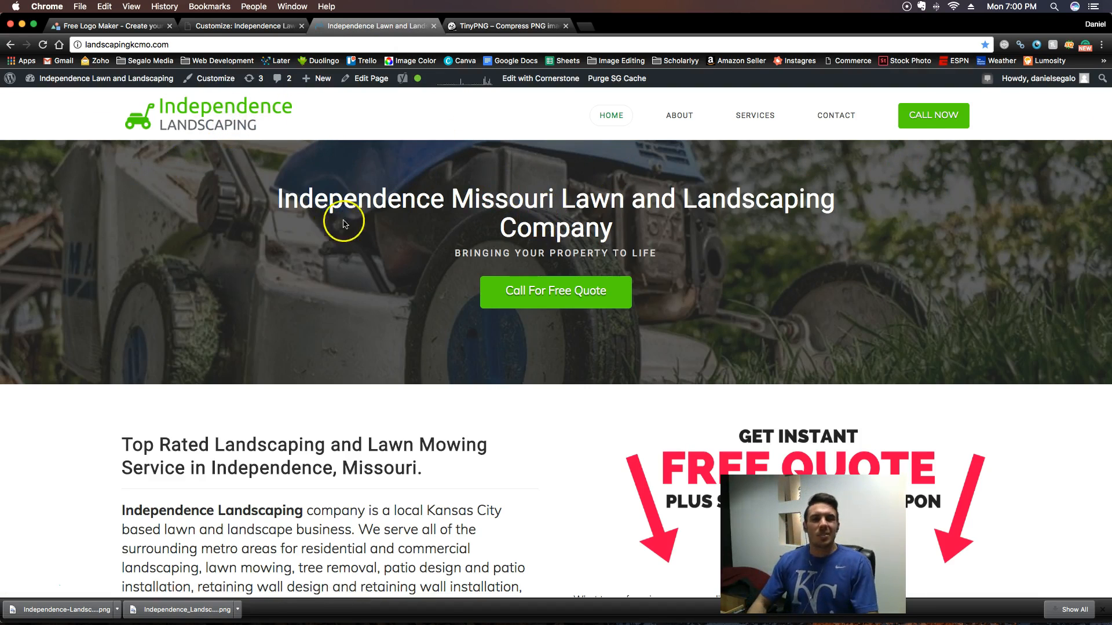
# - Review the logo design in the logo maker, the TinyPNG page, the live homepage and the customizer
pyautogui.click(248, 26)
pyautogui.click(107, 26)
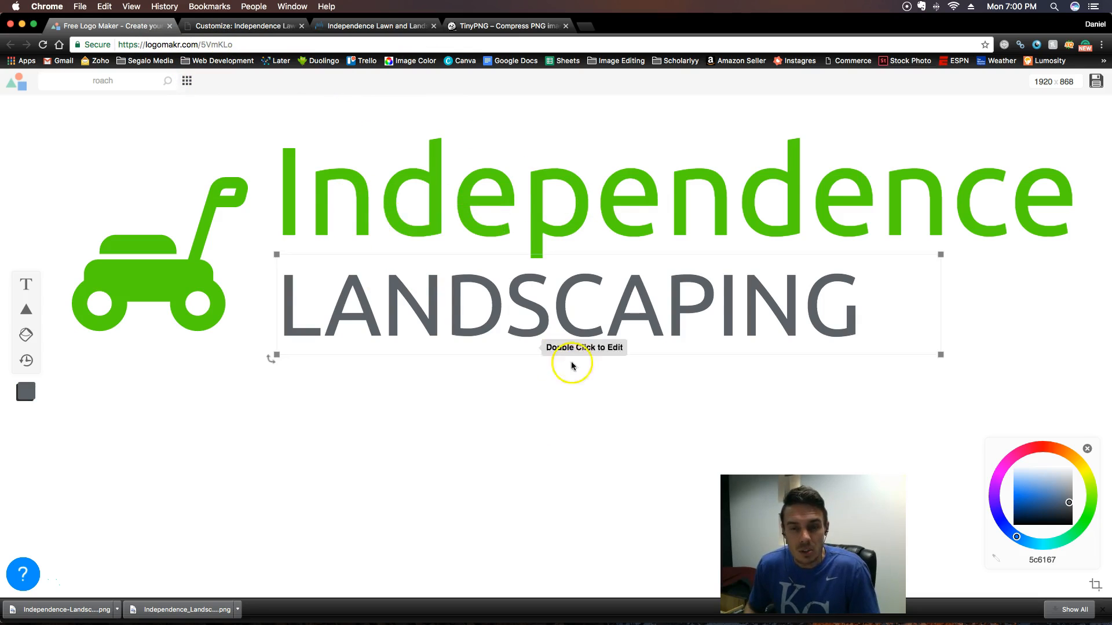
pyautogui.click(210, 333)
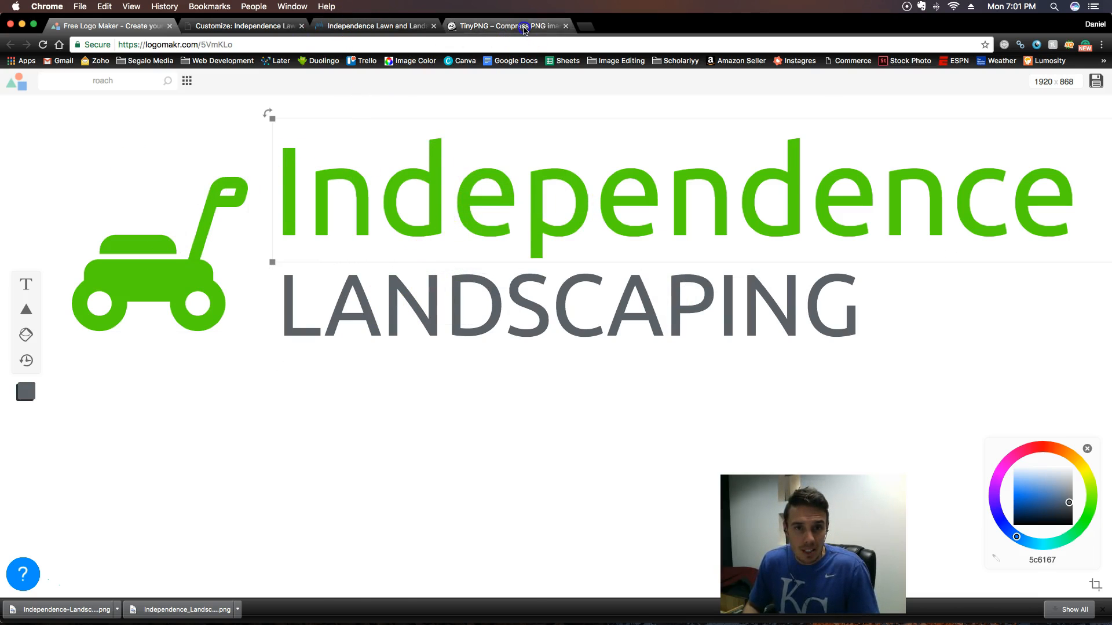
pyautogui.click(521, 26)
pyautogui.click(107, 26)
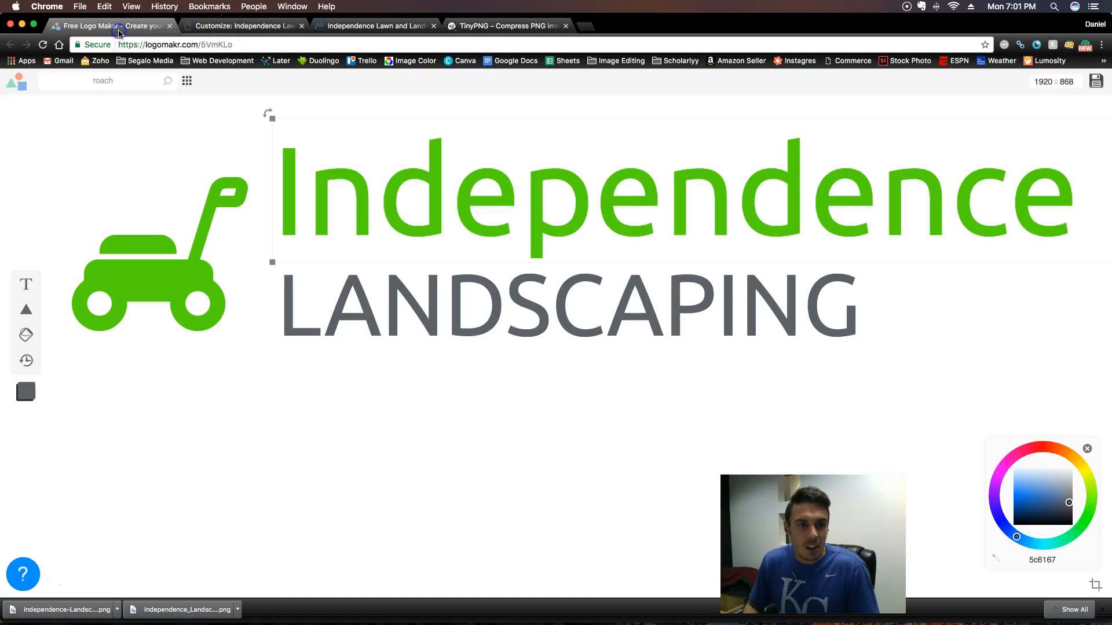
pyautogui.click(379, 26)
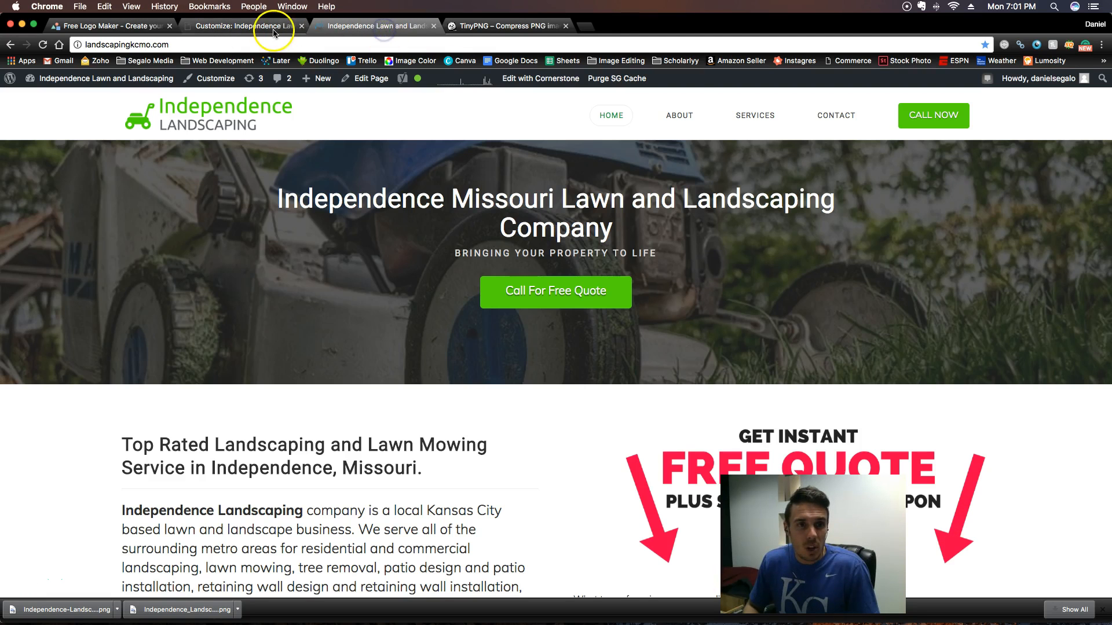
pyautogui.click(241, 27)
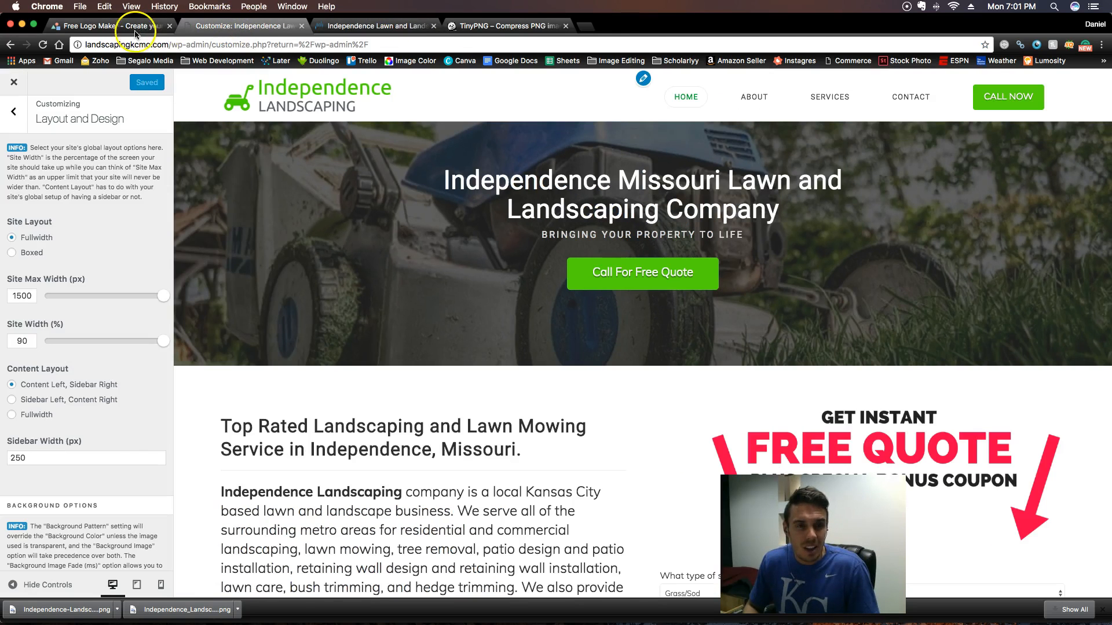
pyautogui.click(112, 28)
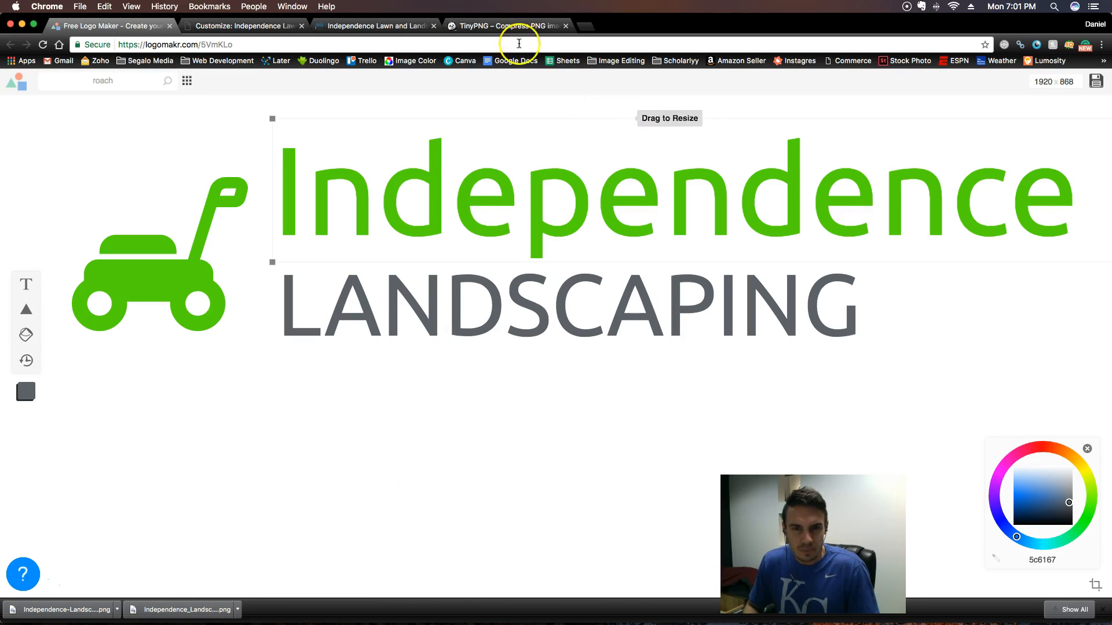
# - Switch to the other browser window and look through the video sections on the Segalo Media content development training page
pyautogui.moveTo(646, 26); pyautogui.dragTo(645, 123)
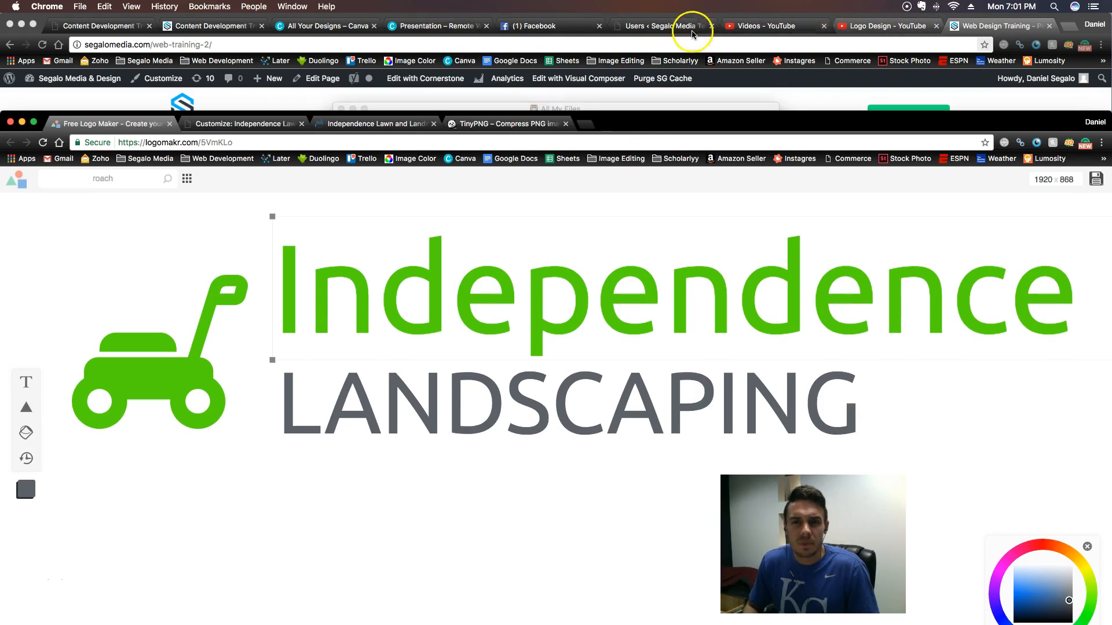
pyautogui.click(226, 27)
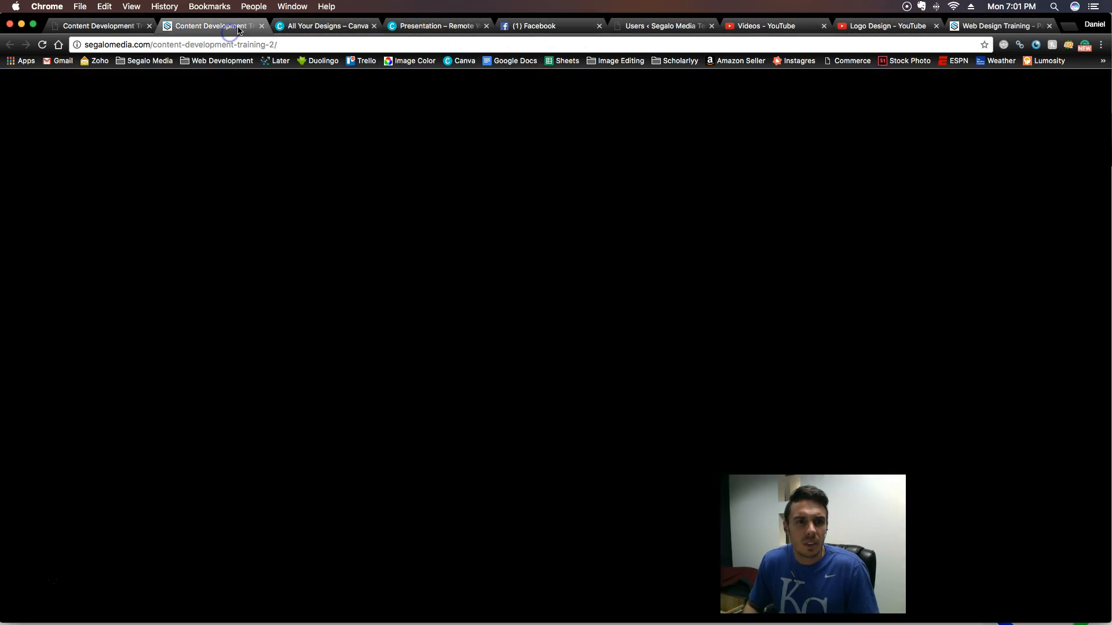
pyautogui.scroll(-6, 525, 334)
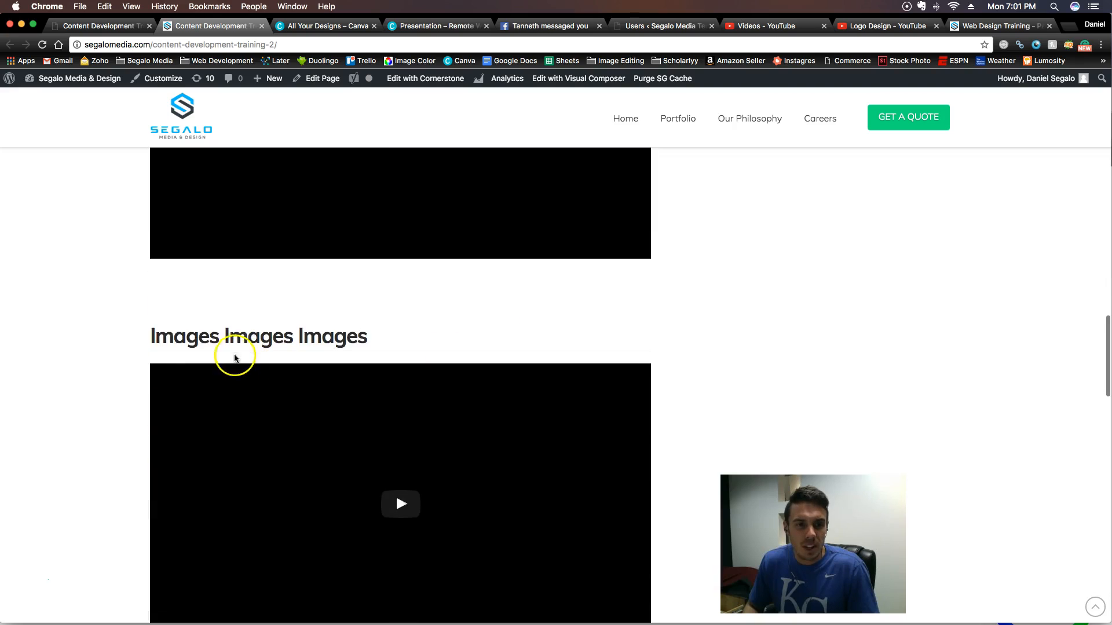
pyautogui.scroll(2, 707, 335)
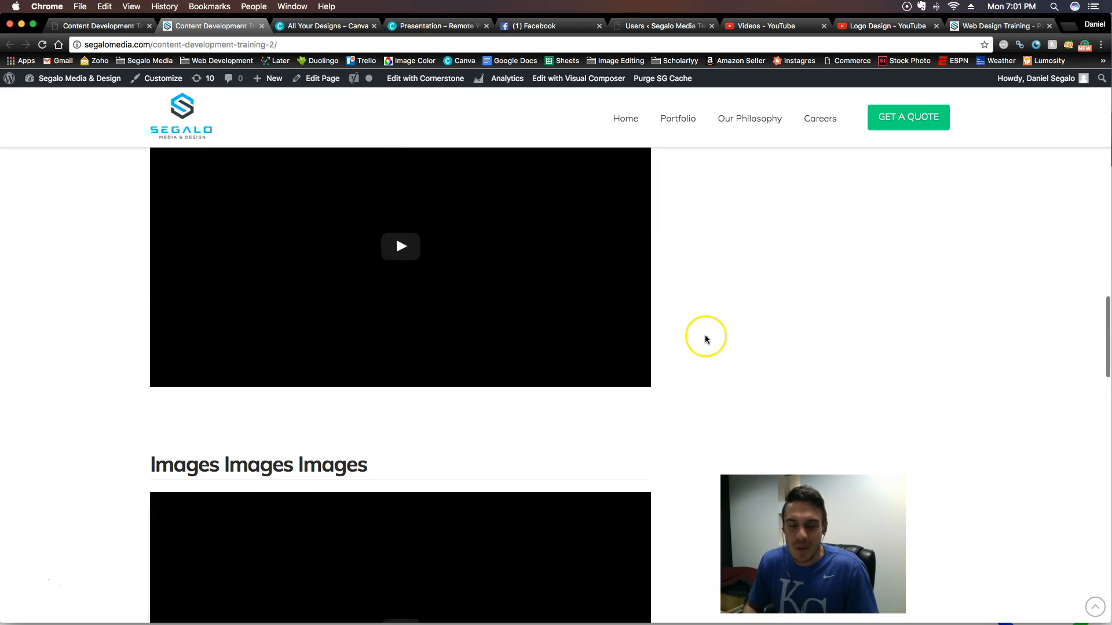
pyautogui.scroll(-3, 707, 334)
pyautogui.scroll(-3, 617, 374)
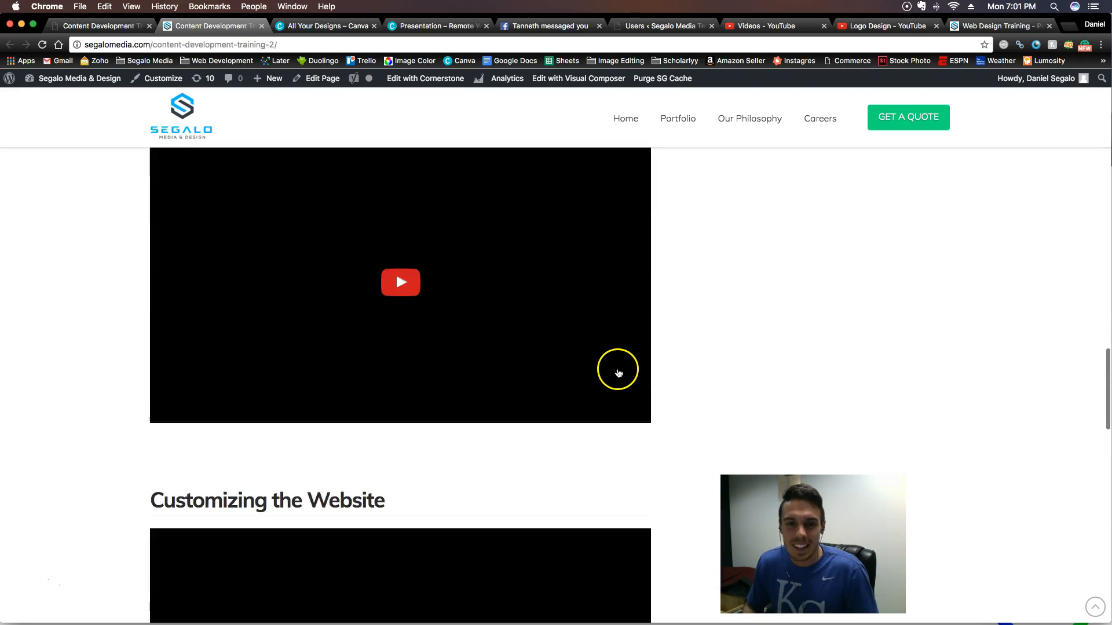
pyautogui.scroll(2, 615, 371)
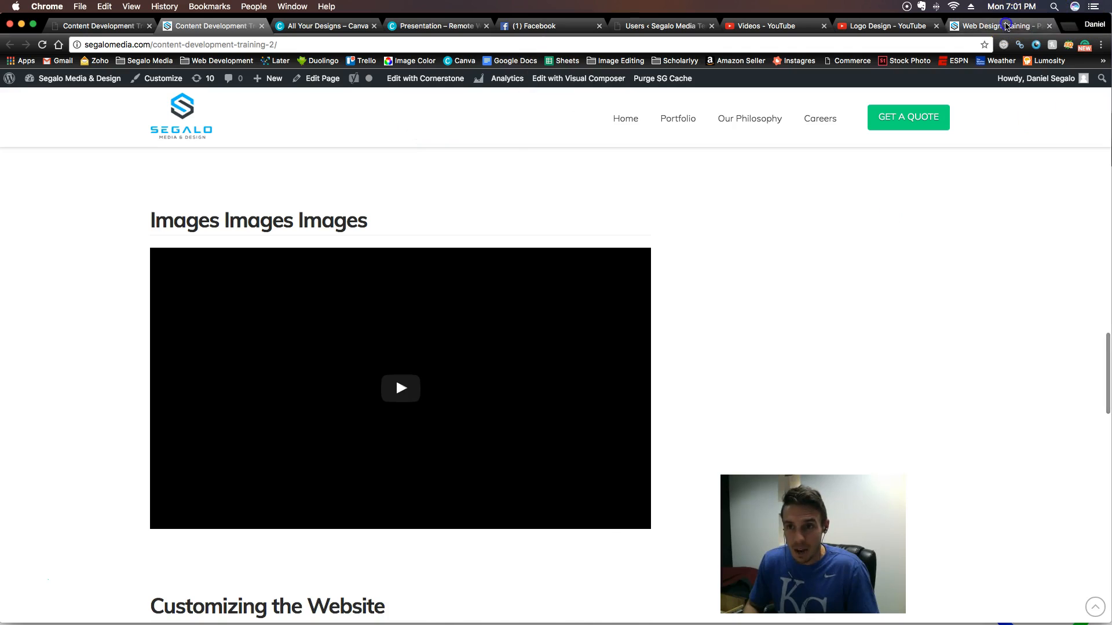
# - Close the Web Design Training page
pyautogui.click(1006, 26)
pyautogui.click(1049, 26)
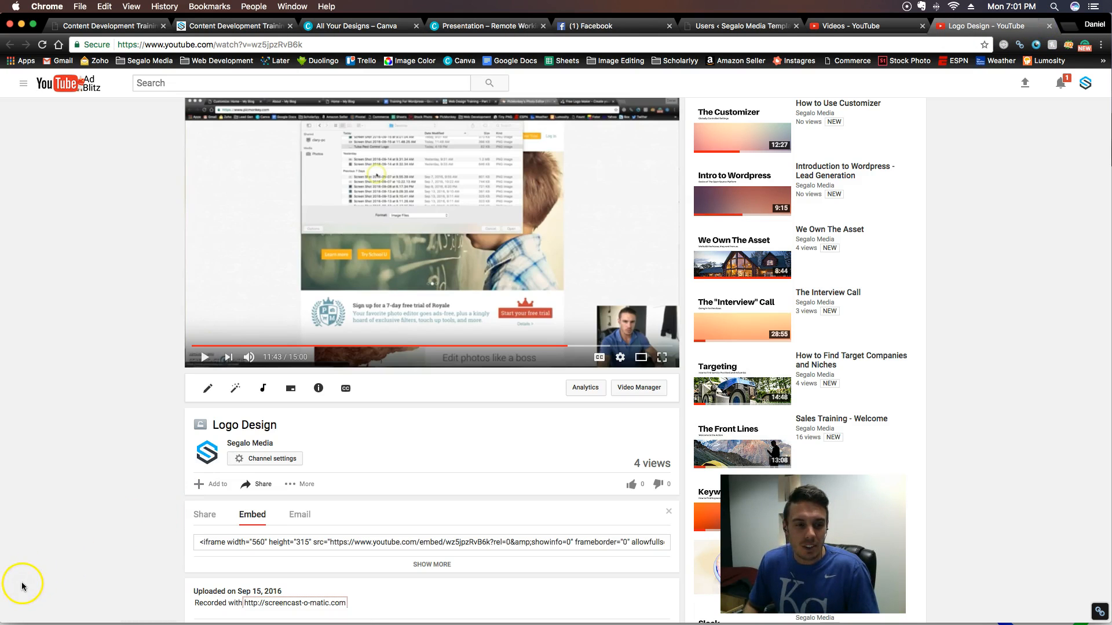